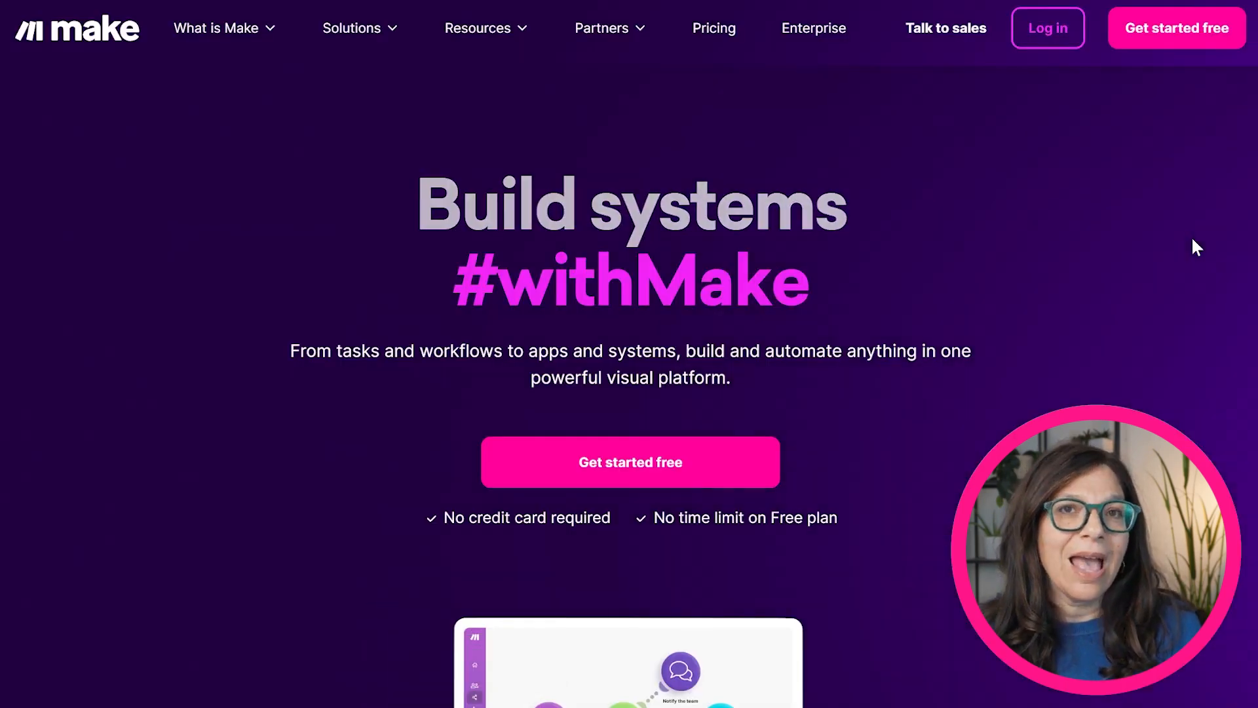
{"action": "scroll", "coordinate": [1194, 247], "scroll_direction": "down", "scroll_amount": 5}
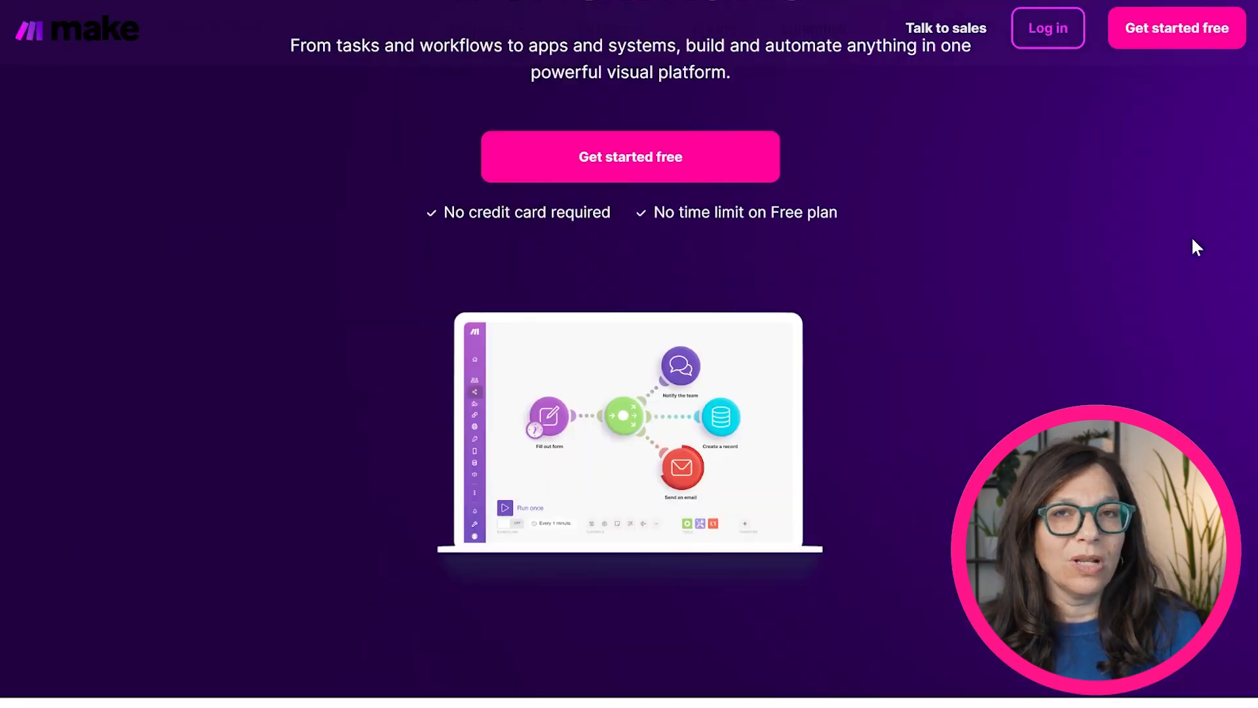
{"action": "scroll", "coordinate": [1196, 248], "scroll_direction": "down", "scroll_amount": 3}
{"action": "scroll", "coordinate": [1196, 248], "scroll_direction": "down", "scroll_amount": 4}
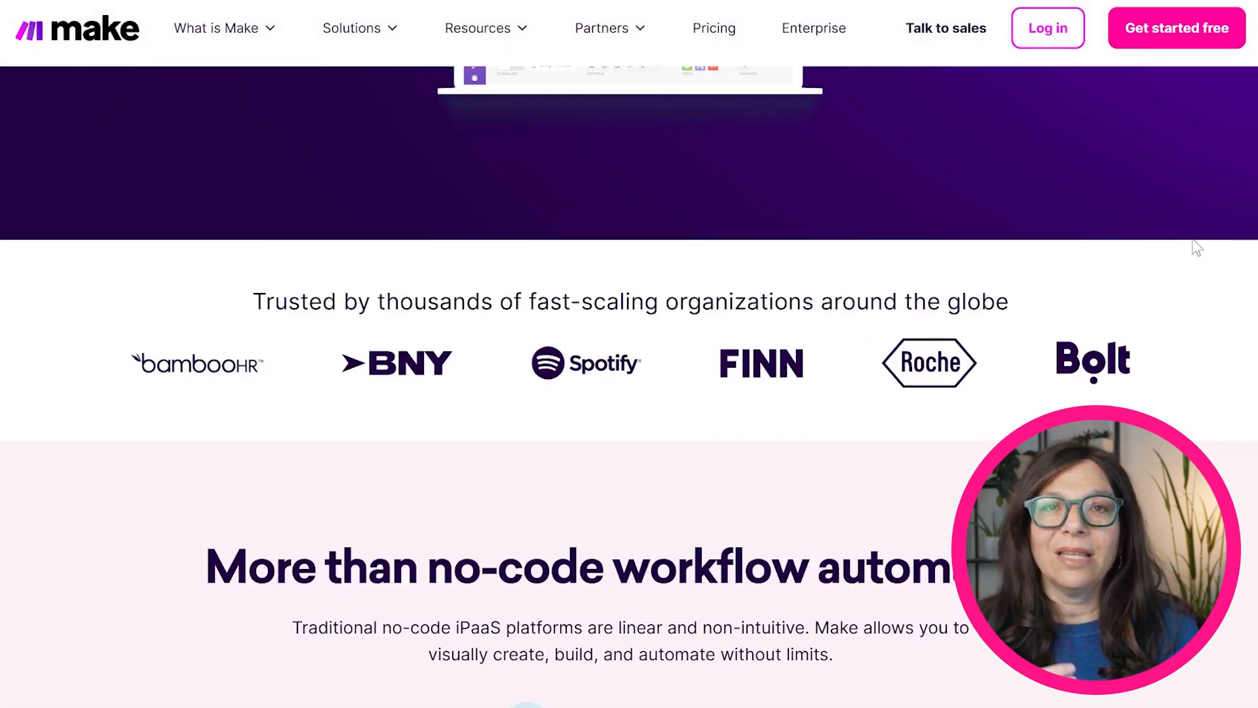
{"action": "scroll", "coordinate": [1196, 248], "scroll_direction": "down", "scroll_amount": 5}
{"action": "scroll", "coordinate": [1196, 248], "scroll_direction": "down", "scroll_amount": 6}
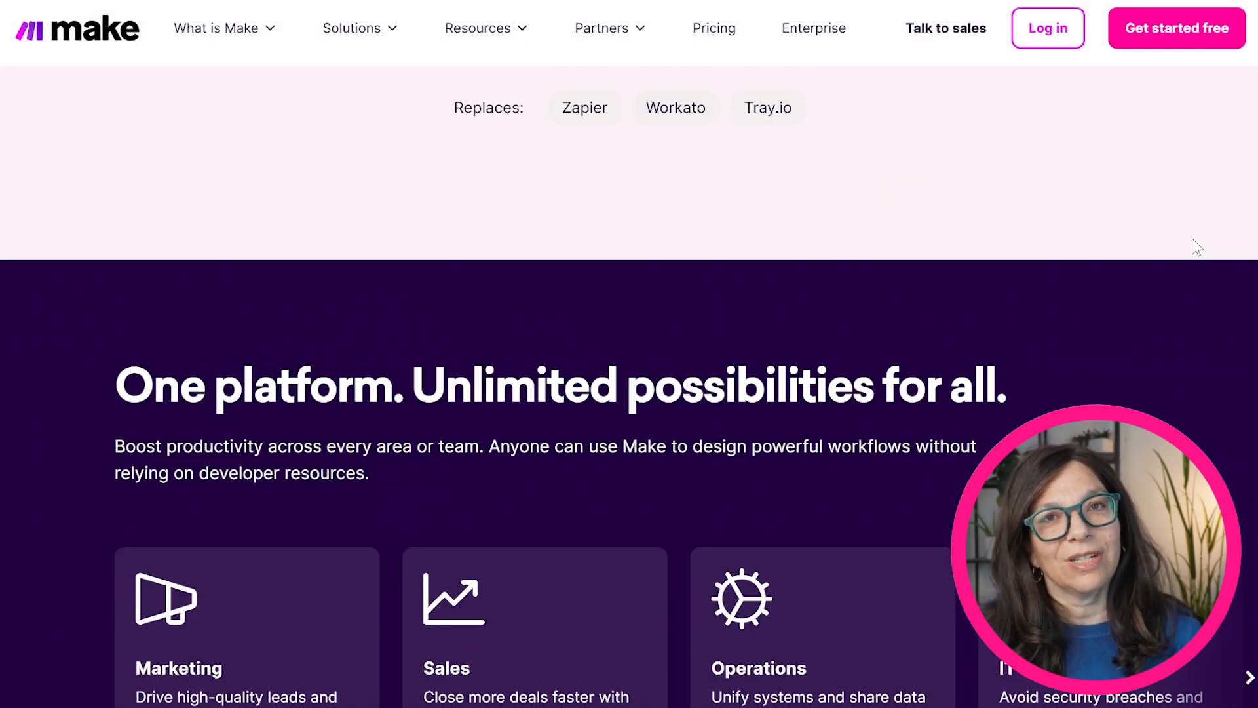
{"action": "scroll", "coordinate": [1192, 240], "scroll_direction": "down", "scroll_amount": 10}
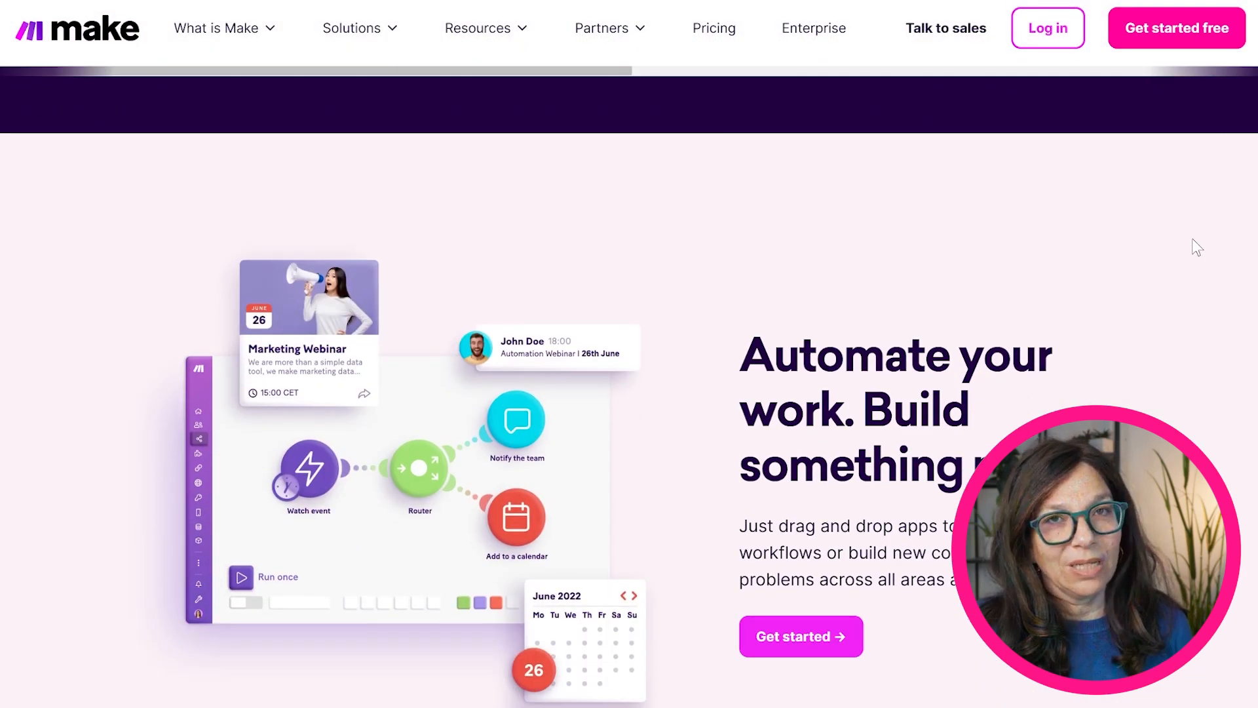
{"action": "scroll", "coordinate": [1192, 240], "scroll_direction": "down", "scroll_amount": 7}
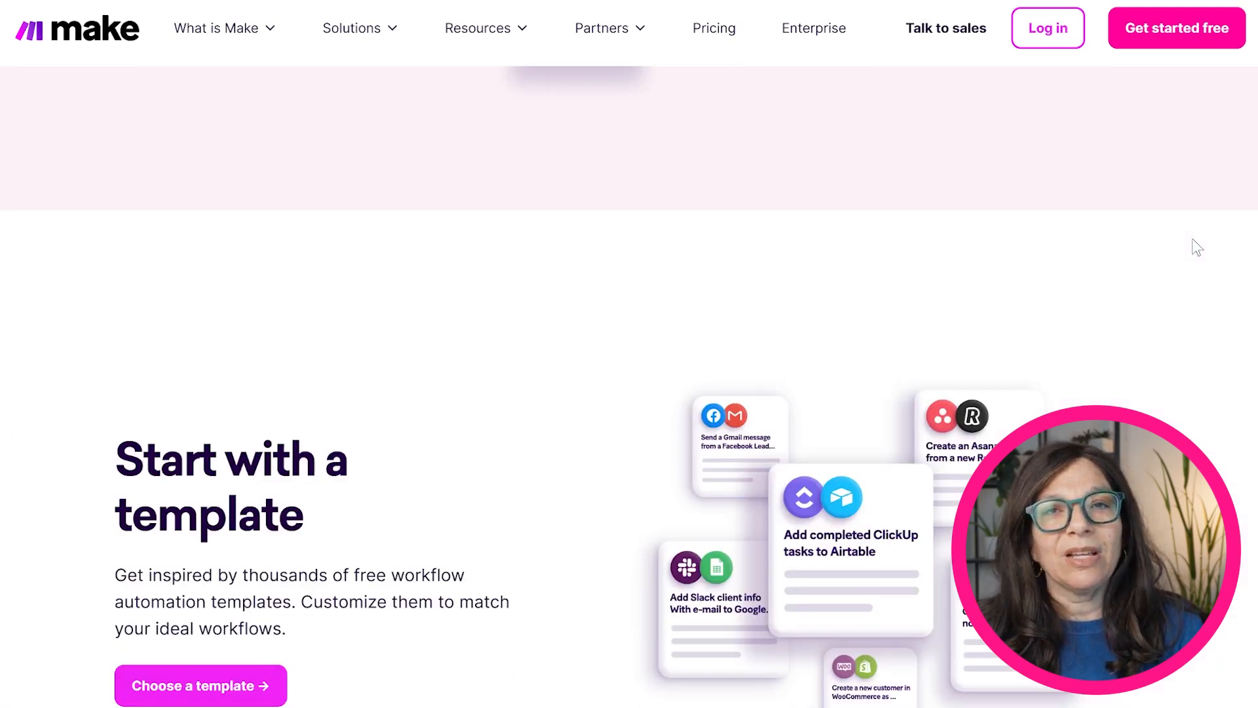
{"action": "scroll", "coordinate": [1196, 248], "scroll_direction": "down", "scroll_amount": 4}
{"action": "scroll", "coordinate": [1197, 248], "scroll_direction": "down", "scroll_amount": 4}
{"action": "scroll", "coordinate": [1196, 248], "scroll_direction": "down", "scroll_amount": 5}
{"action": "scroll", "coordinate": [1197, 248], "scroll_direction": "down", "scroll_amount": 3}
{"action": "scroll", "coordinate": [1197, 247], "scroll_direction": "down", "scroll_amount": 5}
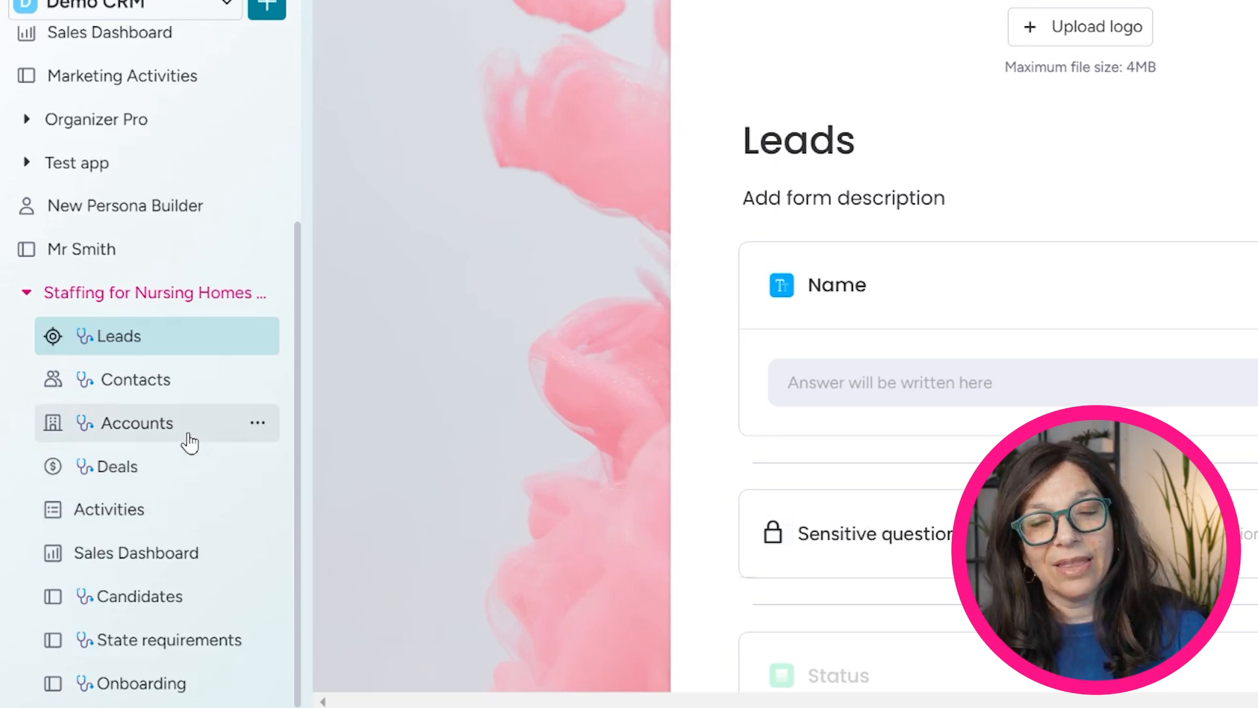
{"action": "left_click", "coordinate": [210, 599]}
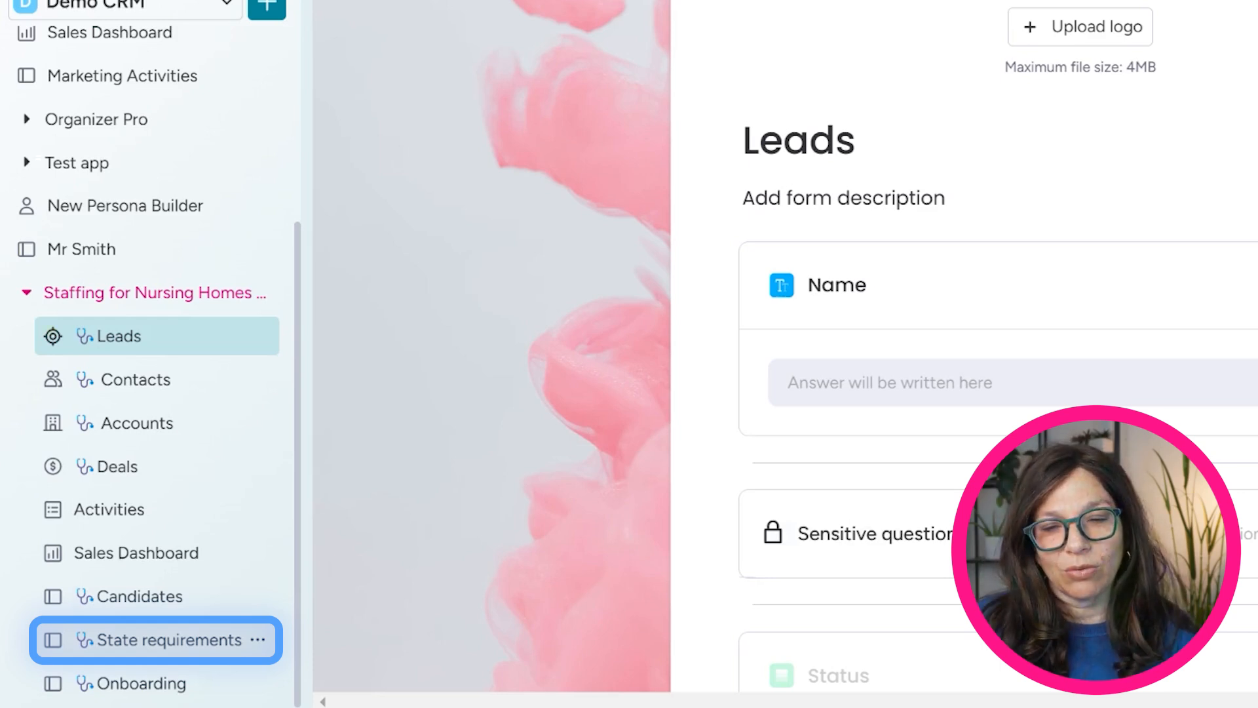
{"action": "left_click", "coordinate": [167, 651]}
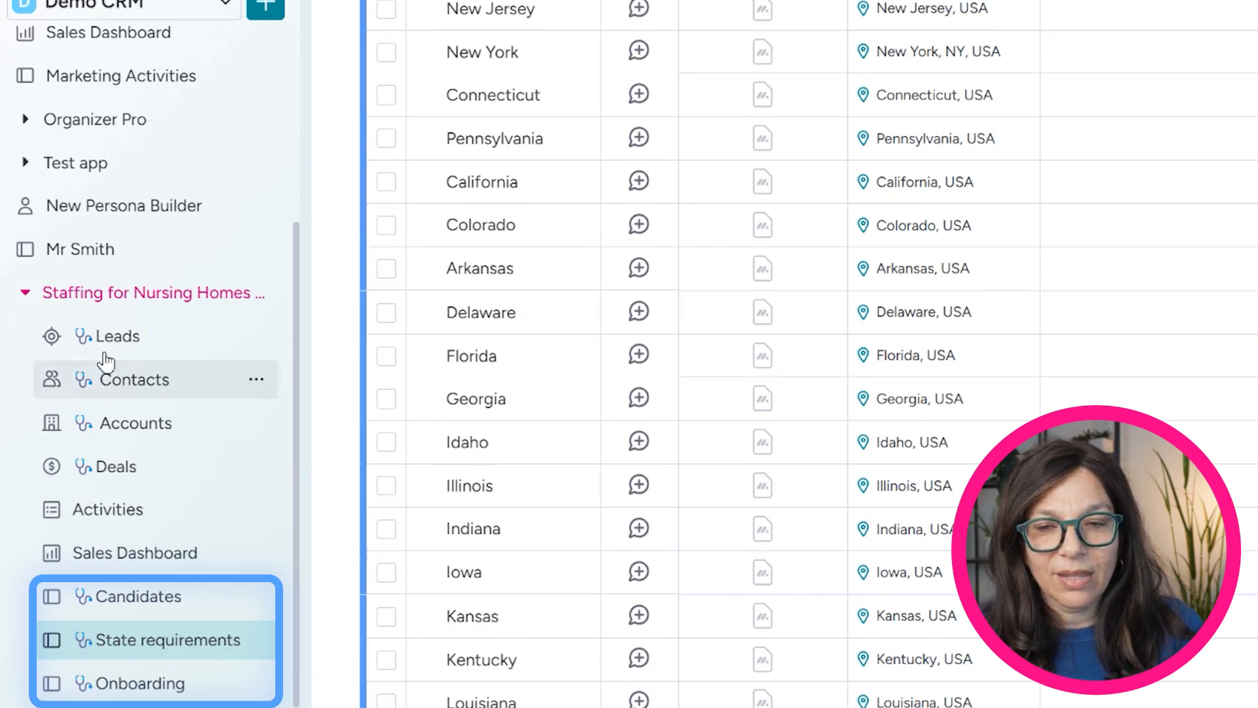
{"action": "left_click", "coordinate": [88, 340]}
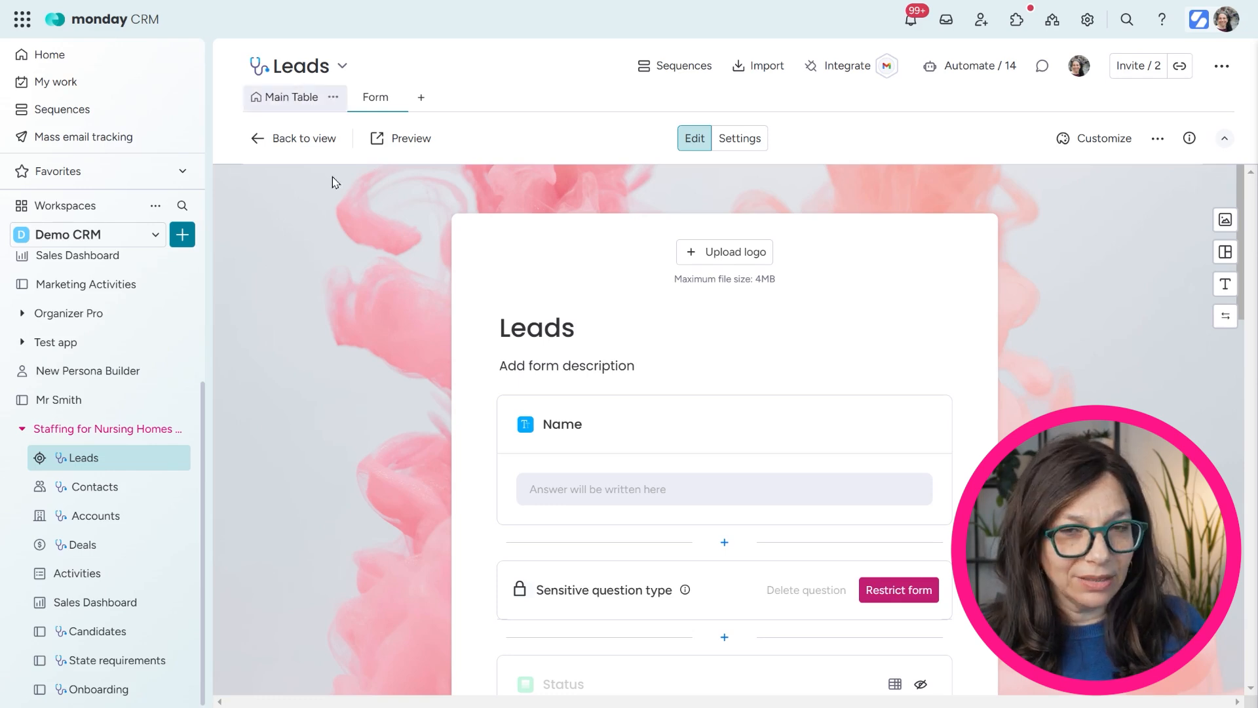
Preview the Leads form and enter the lead's name, title CEO, company Riverdale NY Home and email
{"action": "scroll", "coordinate": [599, 331], "scroll_direction": "down", "scroll_amount": 10}
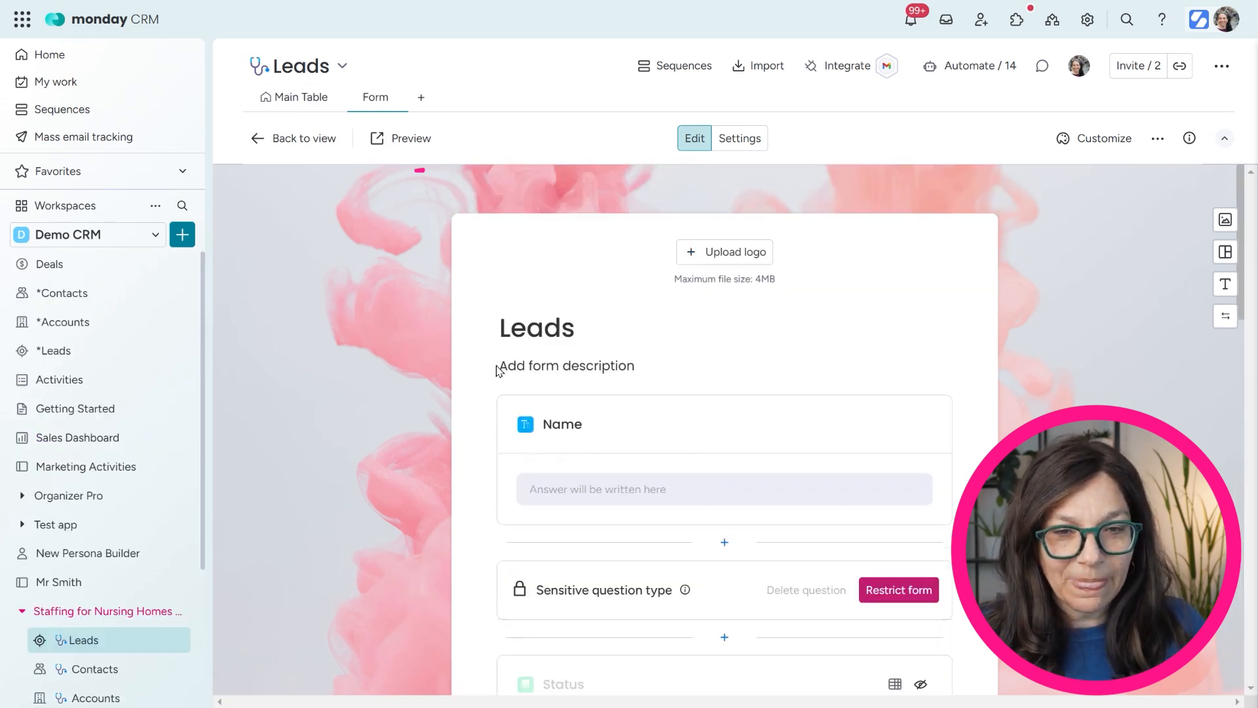
{"action": "left_click", "coordinate": [388, 144]}
{"action": "left_click", "coordinate": [450, 200]}
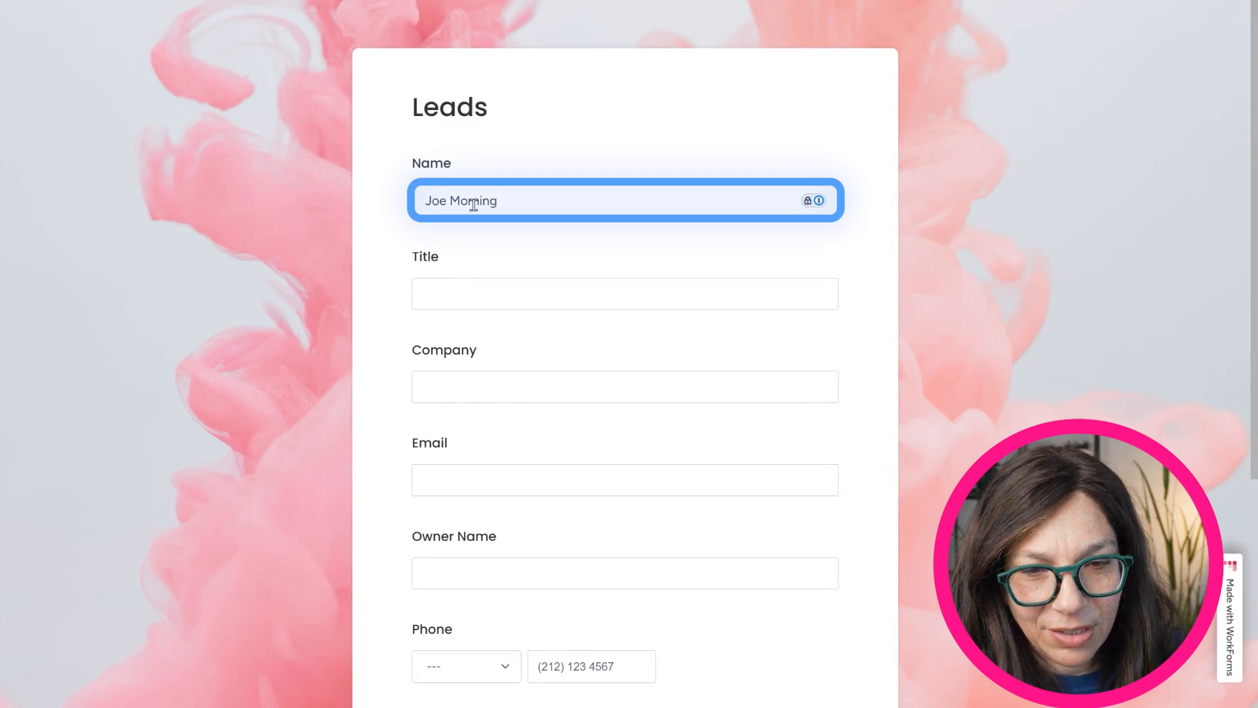
{"action": "left_click", "coordinate": [476, 287]}
{"action": "type", "text": "CEO"}
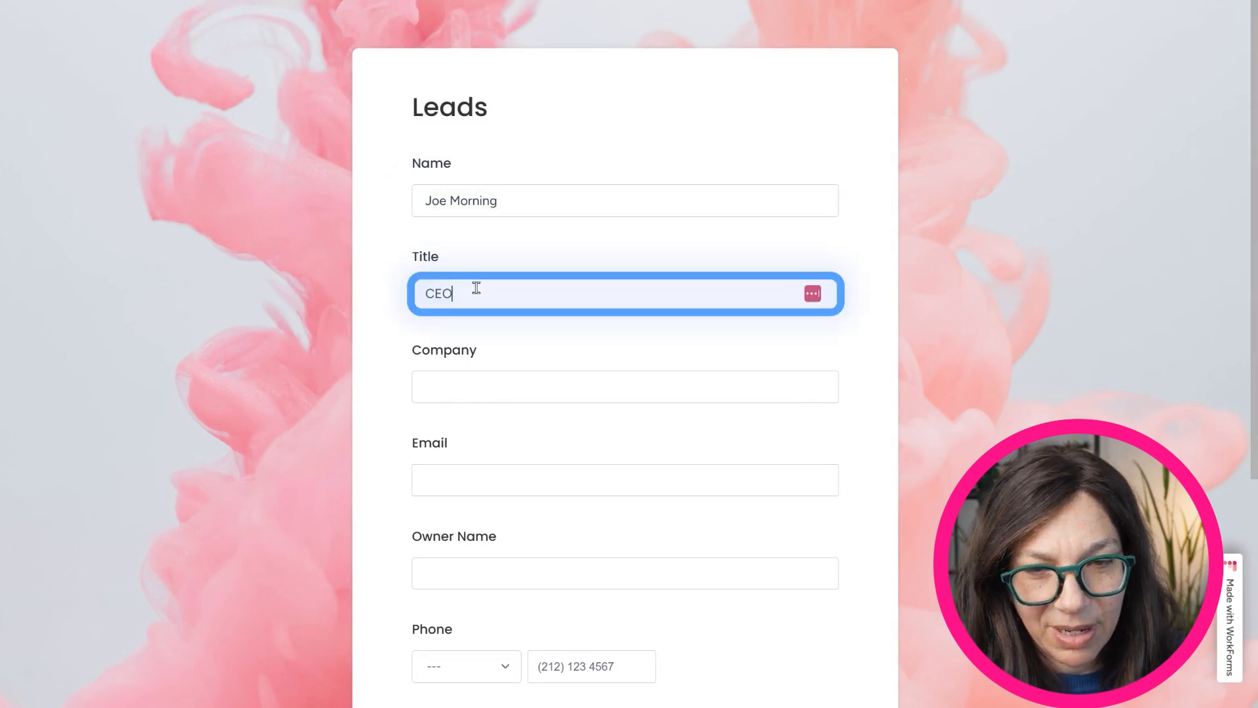
{"action": "left_click", "coordinate": [516, 384]}
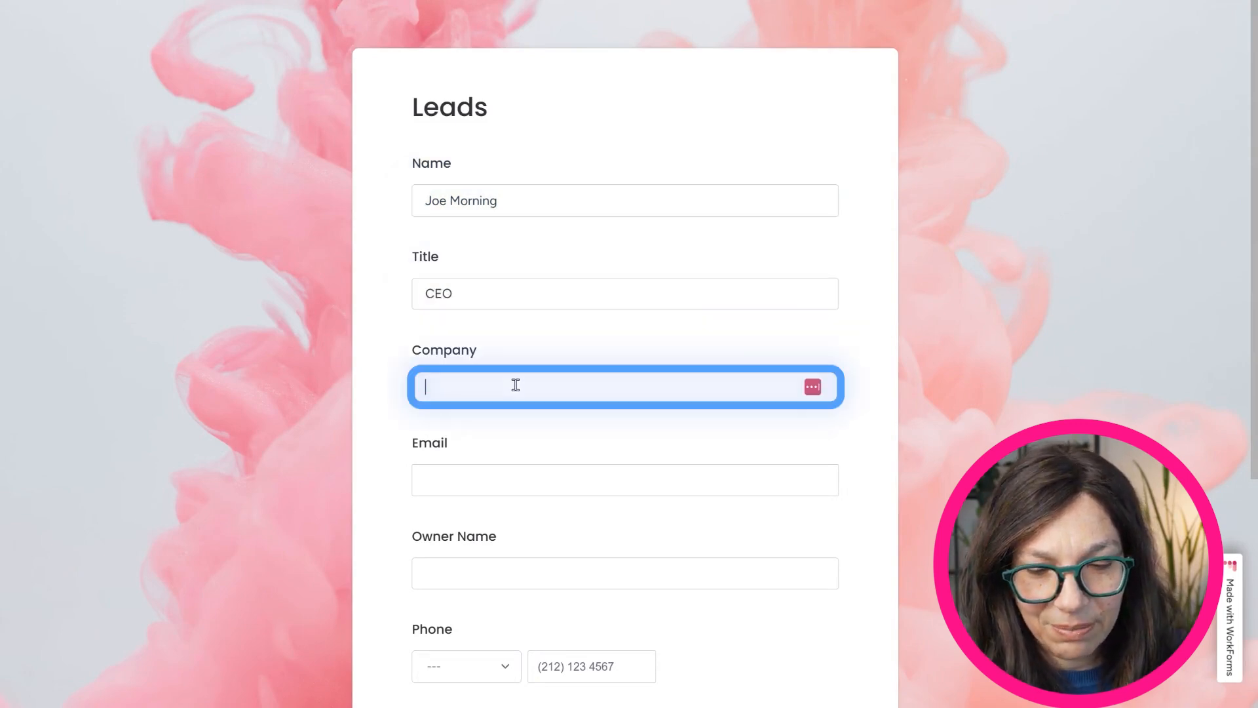
{"action": "type", "text": "Riverda"}
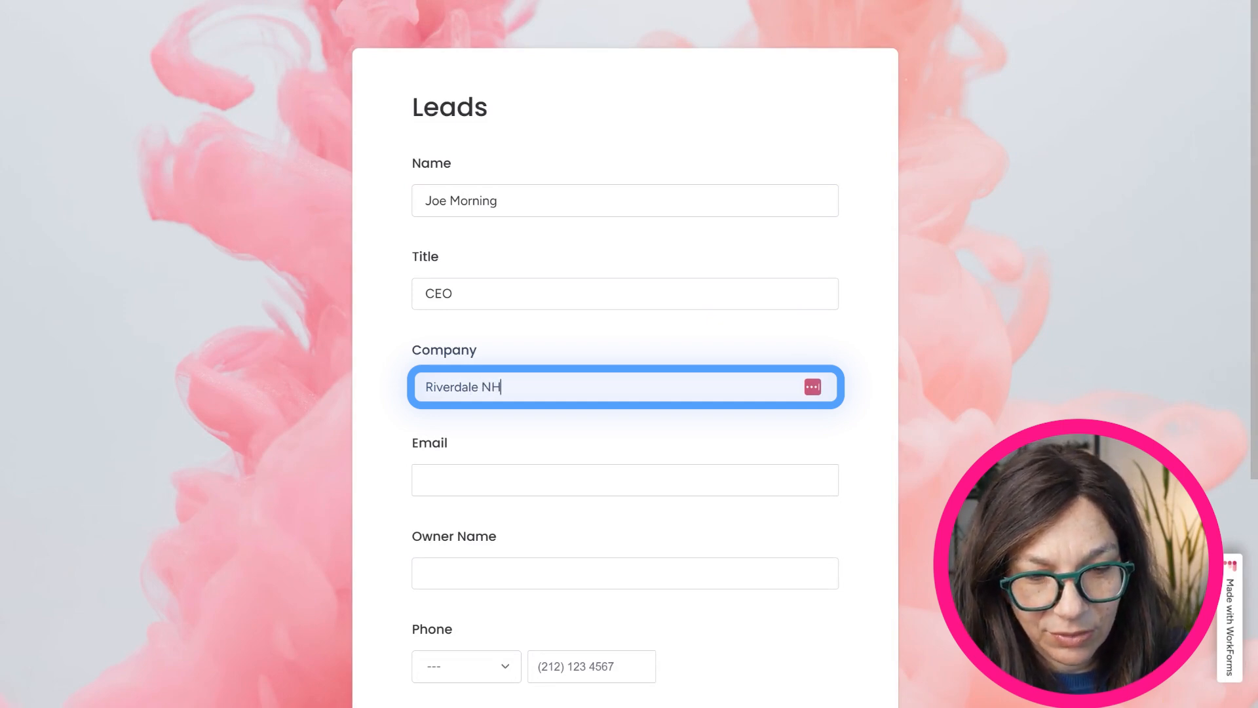
{"action": "type", "text": "le NY Home"}
{"action": "left_click", "coordinate": [495, 482]}
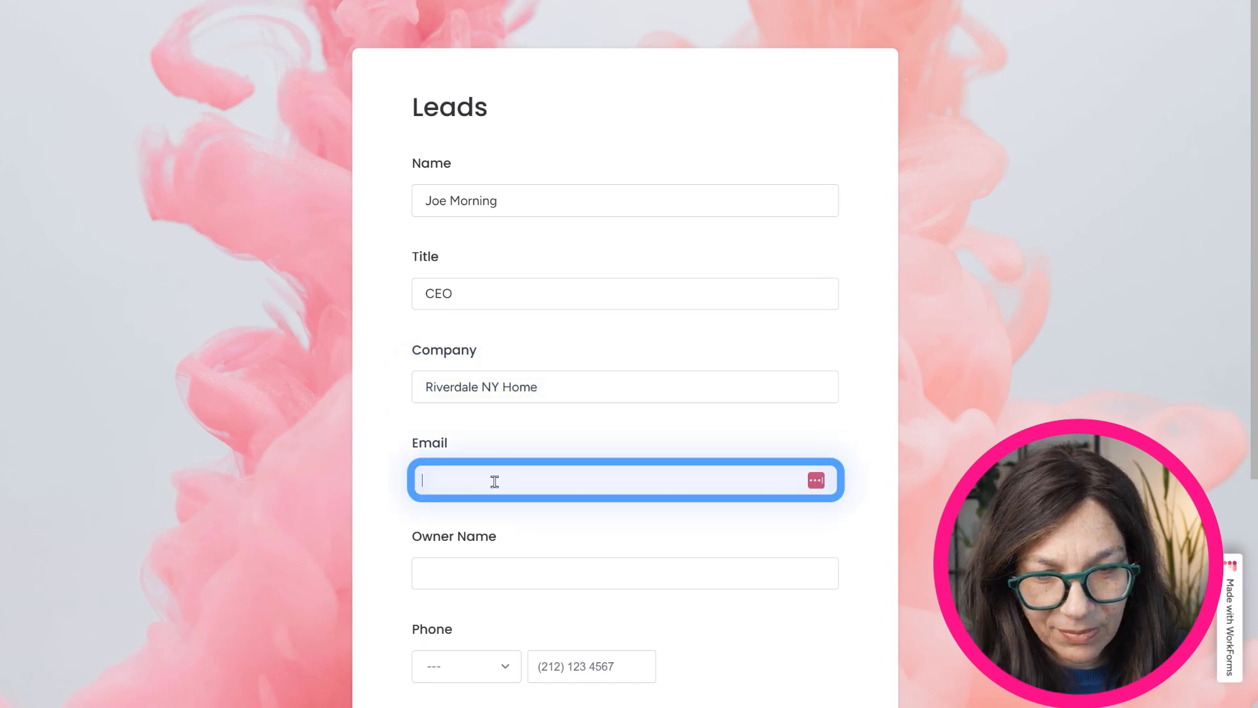
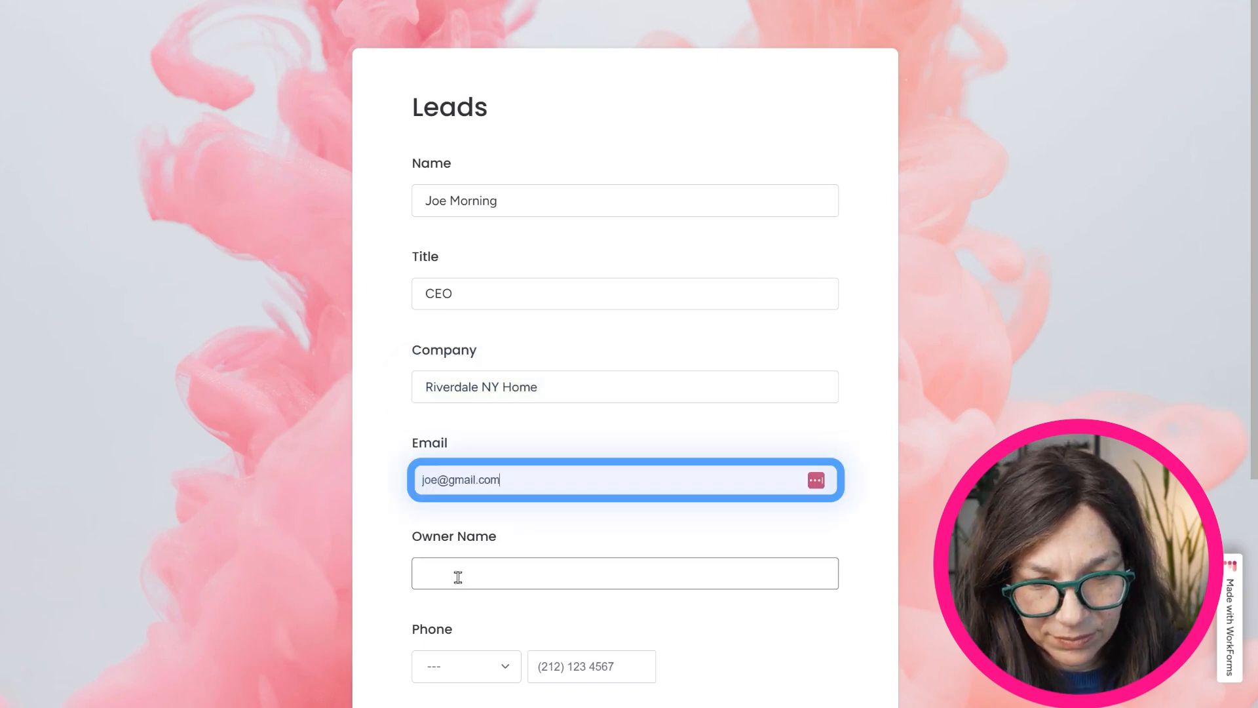
Enter 5 for Estimated RN and 5 for Estimated CNA, then submit the form
{"action": "scroll", "coordinate": [451, 264], "scroll_direction": "down", "scroll_amount": 5}
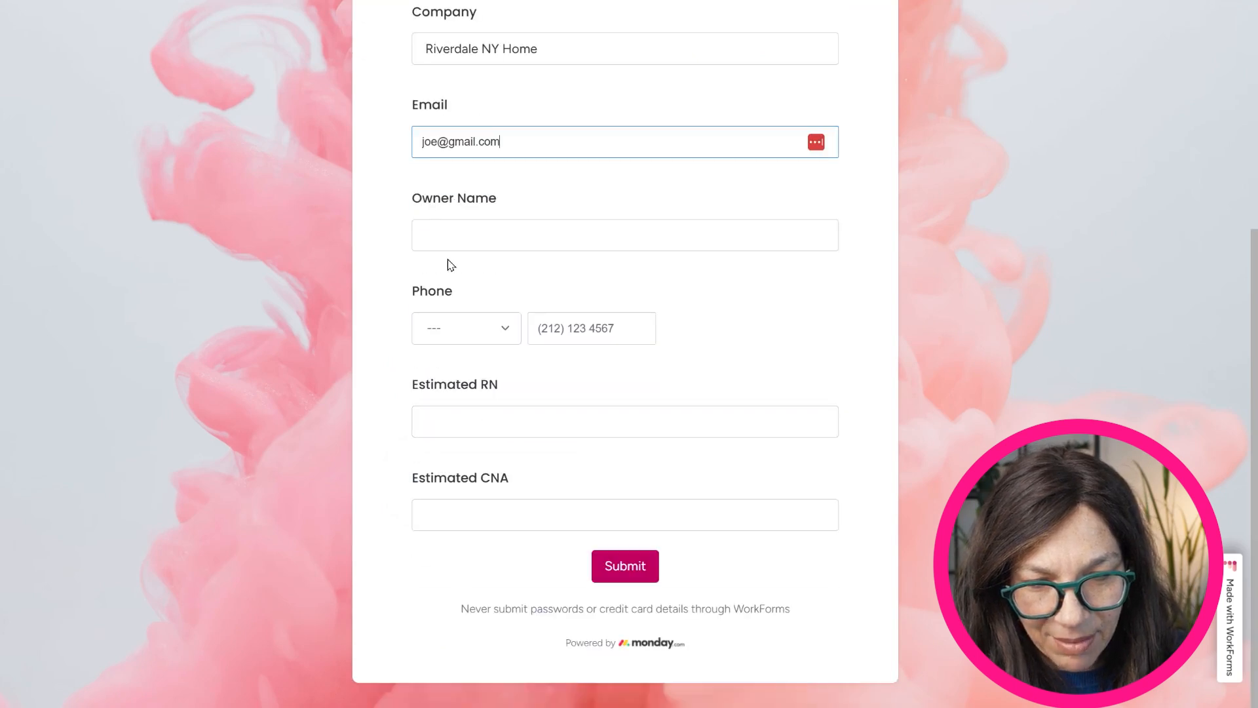
{"action": "left_click", "coordinate": [477, 425]}
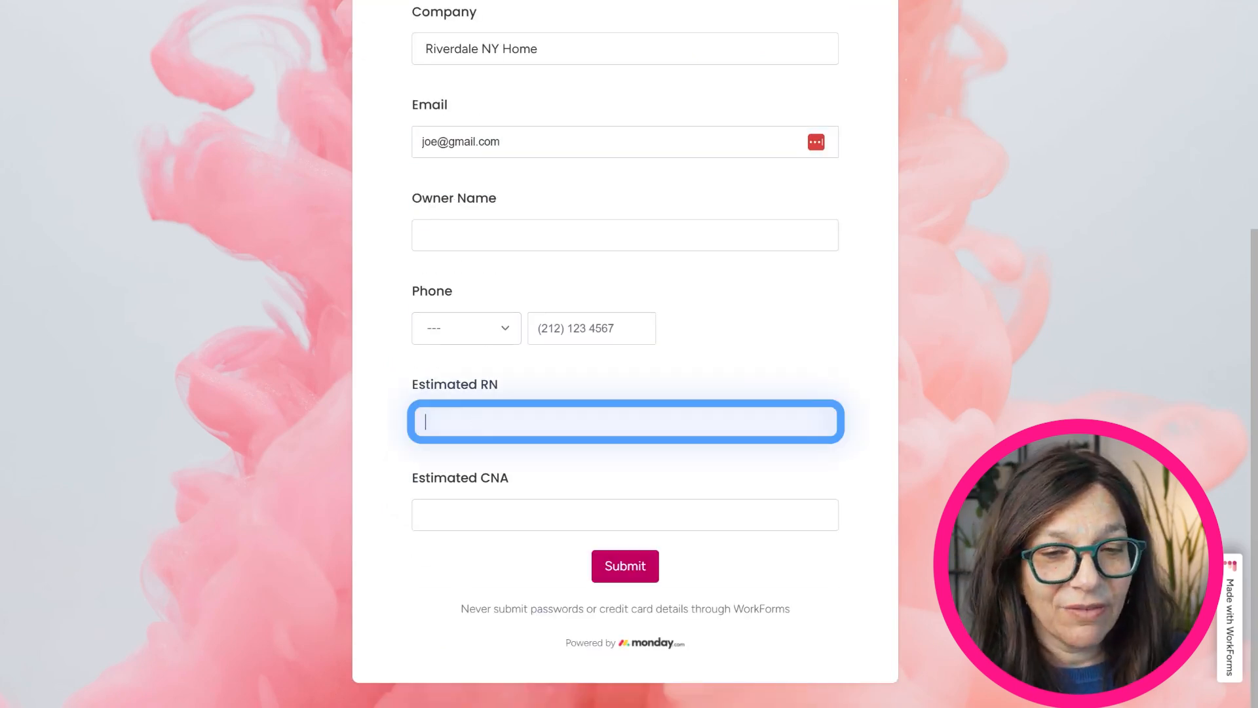
{"action": "type", "text": "5"}
{"action": "left_click", "coordinate": [481, 513]}
{"action": "type", "text": "5"}
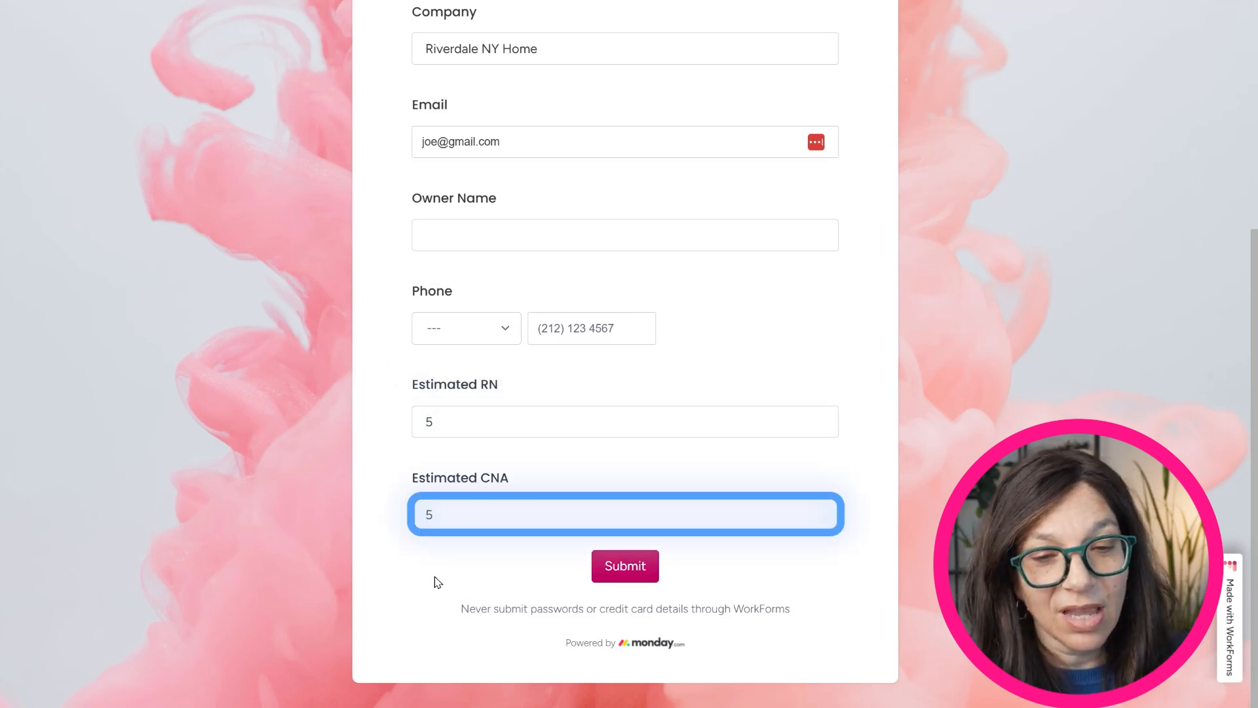
{"action": "left_click", "coordinate": [625, 566]}
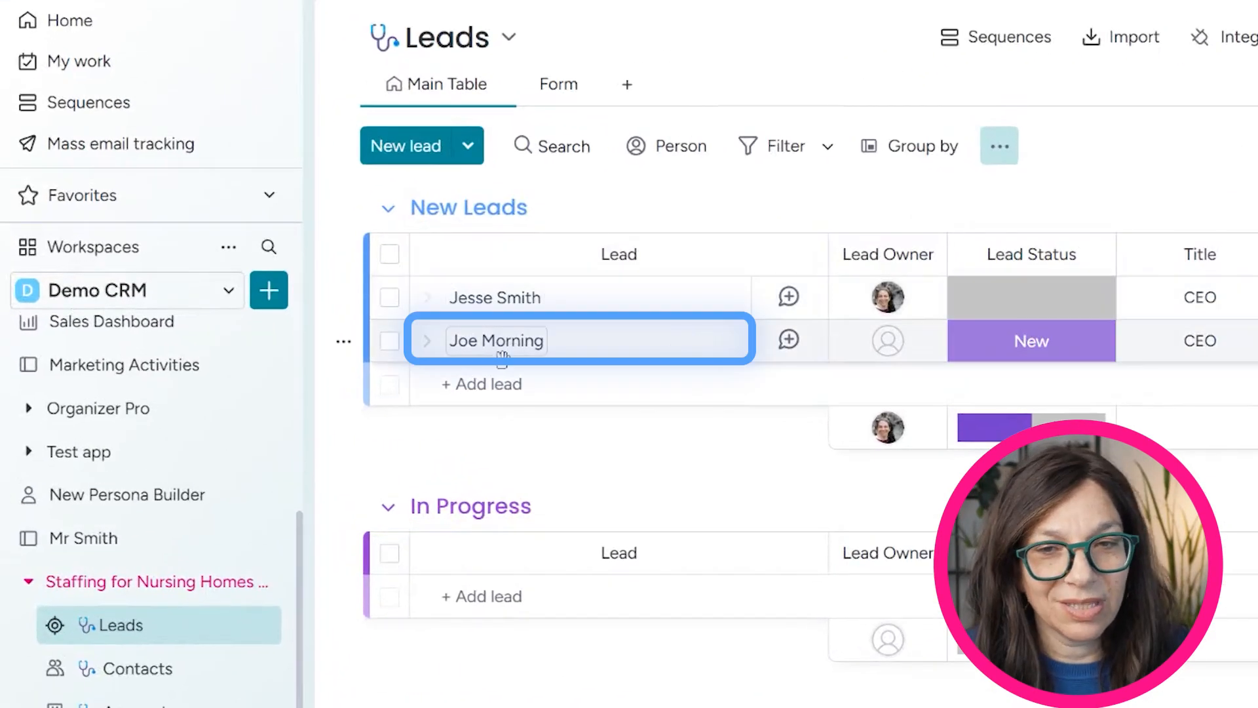
Make the suggested teammate the Riverdale NY Home lead's owner and review the remaining columns
{"action": "left_click", "coordinate": [889, 354]}
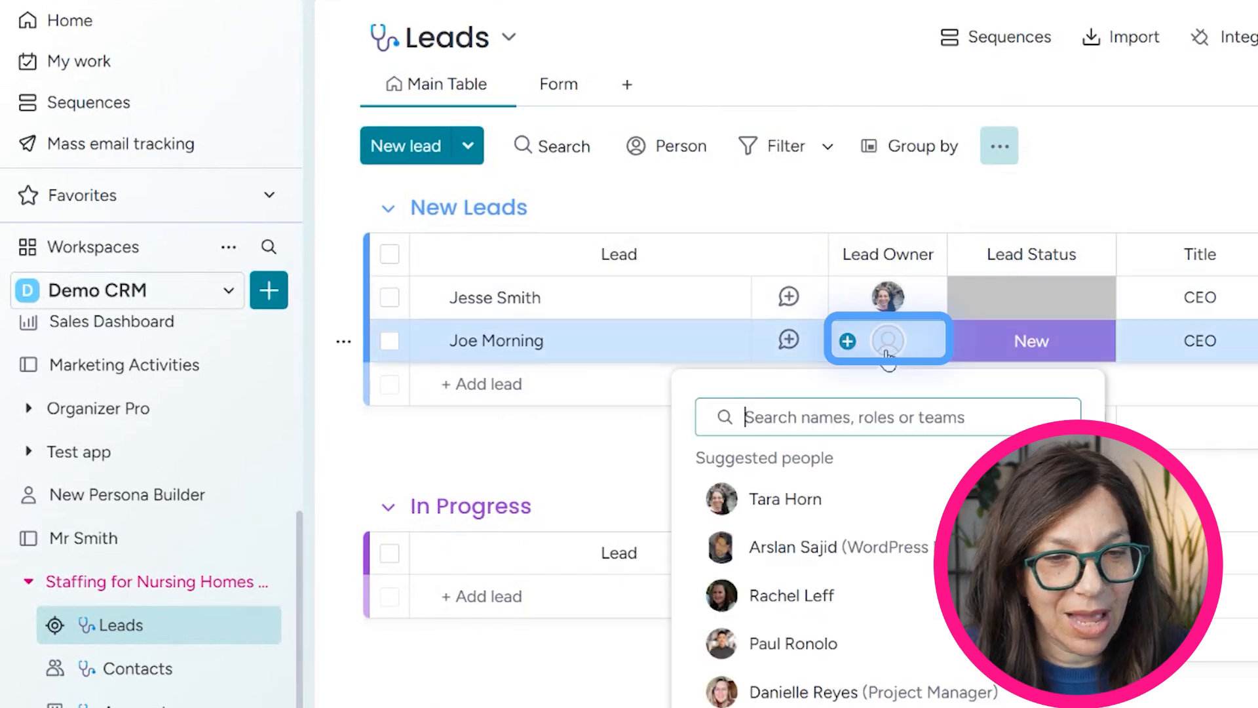
{"action": "left_click", "coordinate": [800, 500]}
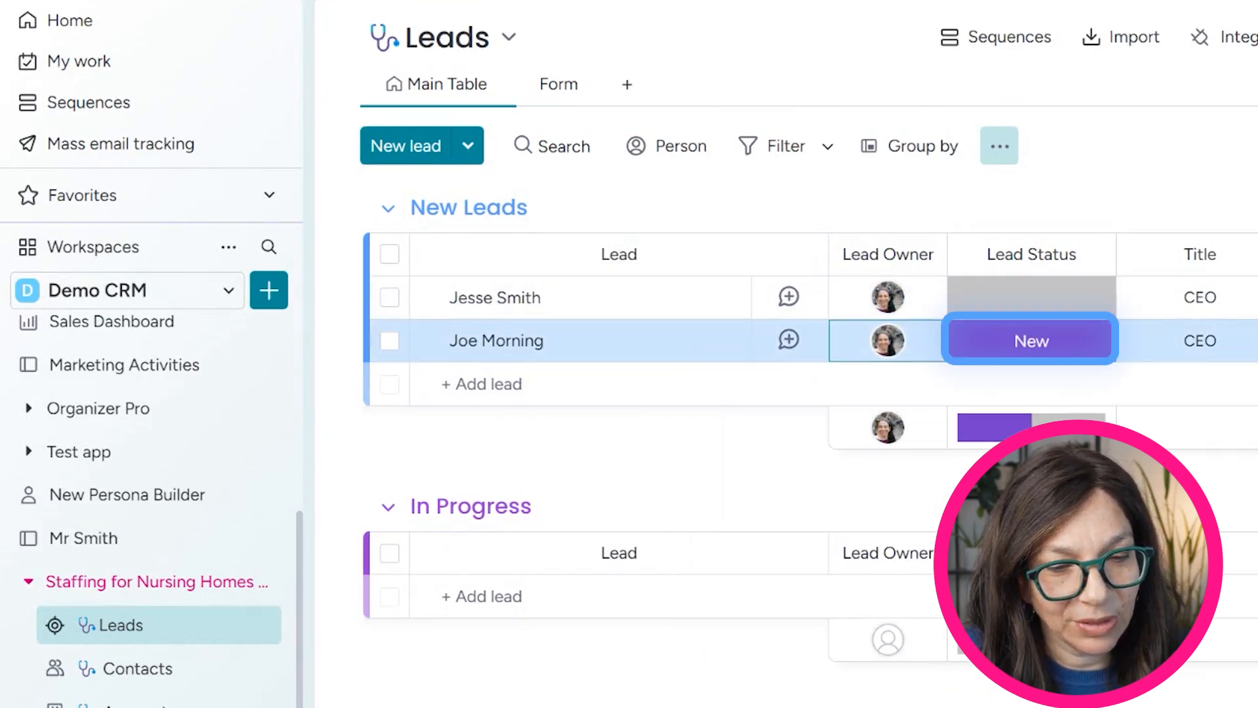
{"action": "left_click_drag", "start_coordinate": [603, 703], "coordinate": [691, 702]}
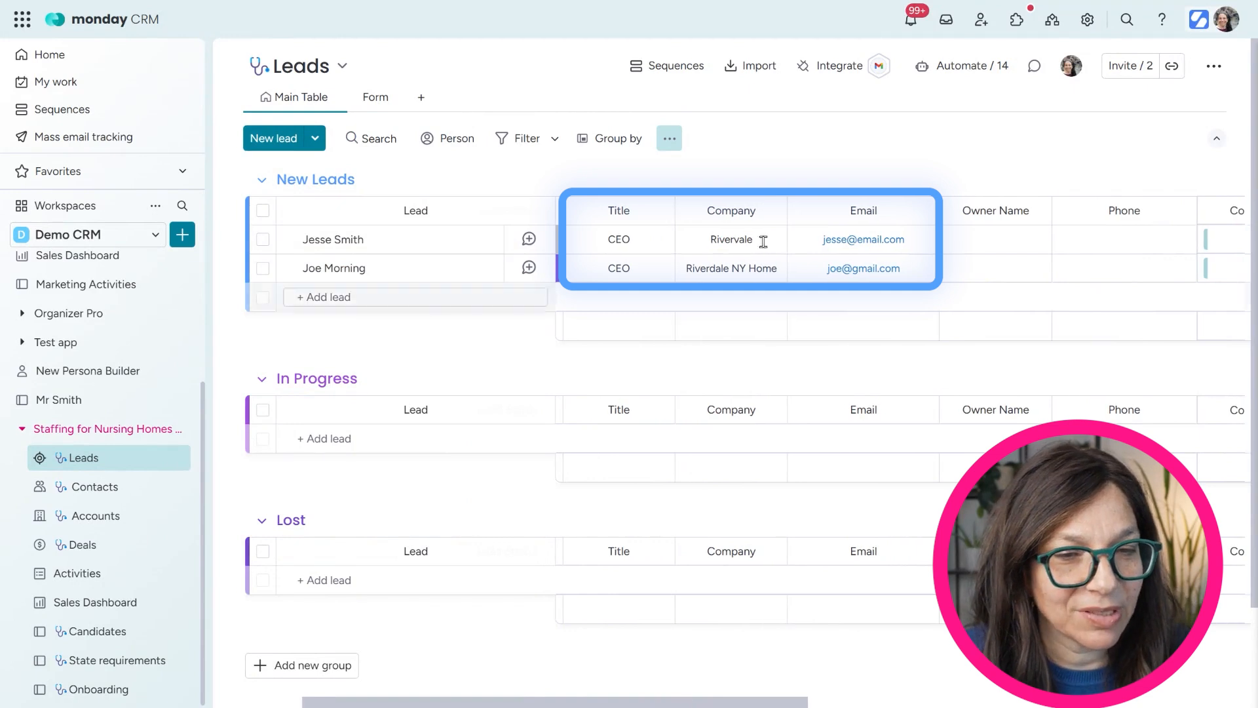
{"action": "mouse_move", "coordinate": [687, 704]}
{"action": "left_mouse_down"}
{"action": "mouse_move", "coordinate": [862, 686]}
{"action": "mouse_move", "coordinate": [688, 693]}
{"action": "left_mouse_up"}
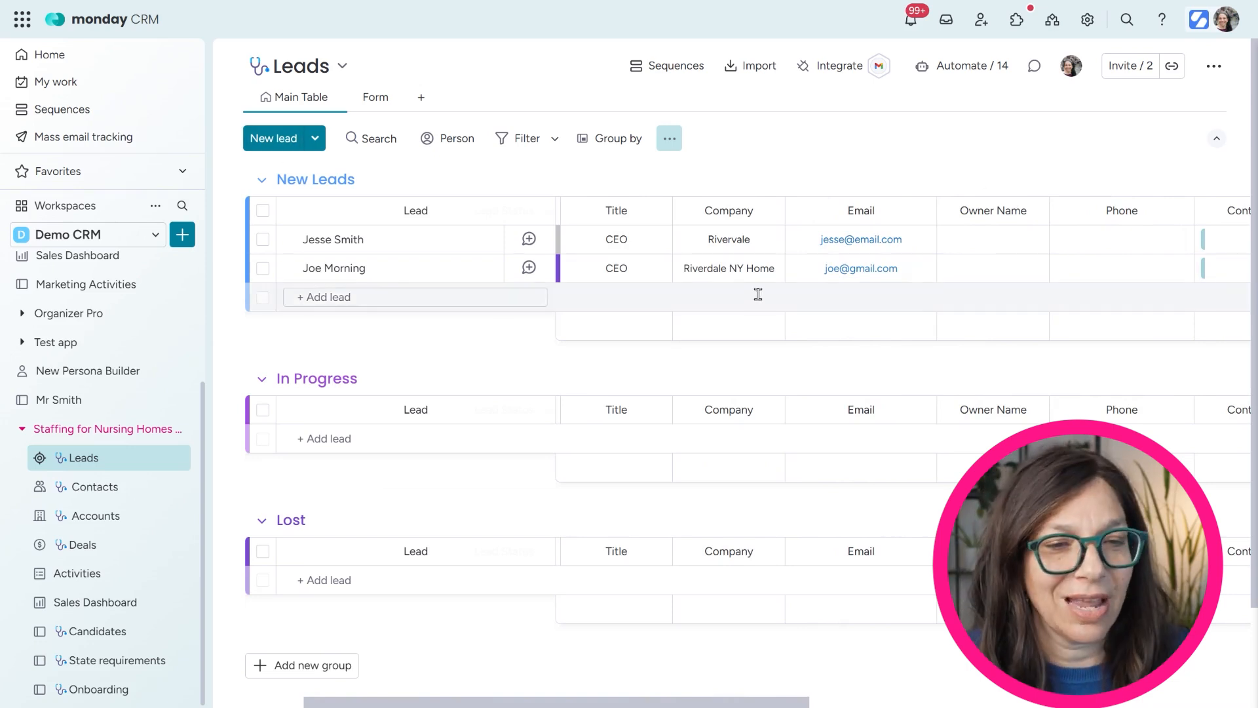
{"action": "left_click_drag", "start_coordinate": [652, 706], "coordinate": [966, 667]}
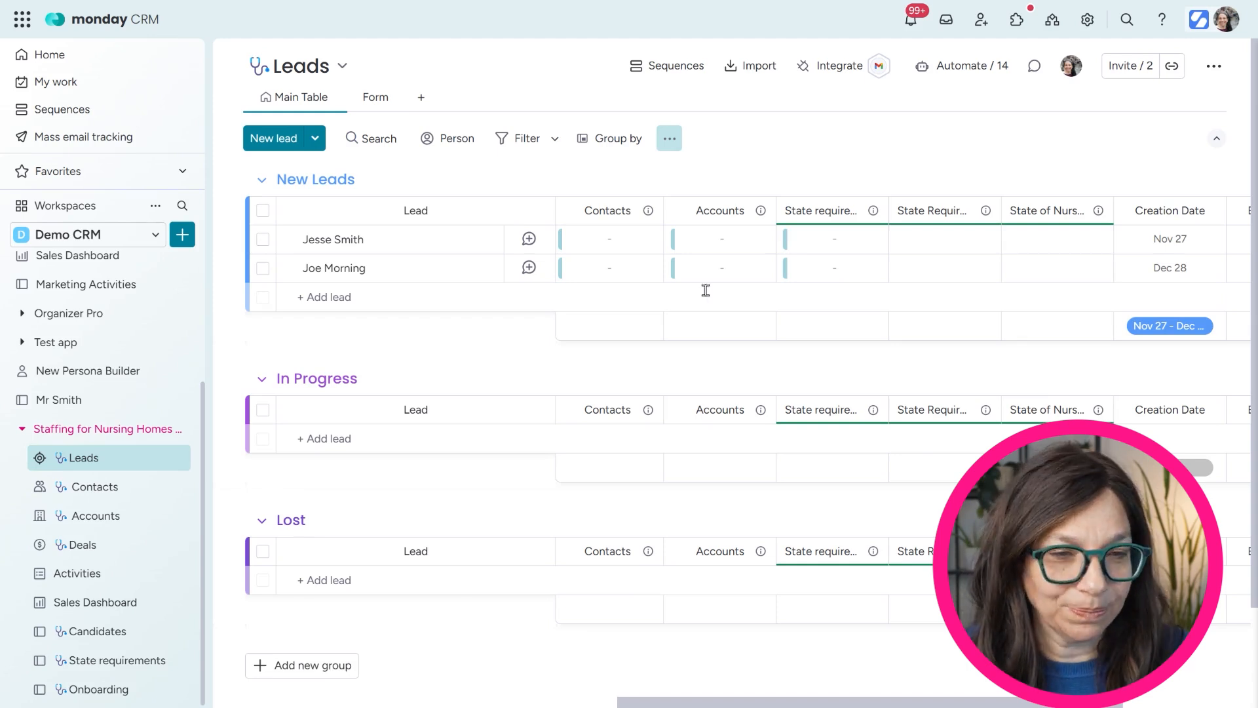
{"action": "left_click_drag", "start_coordinate": [765, 702], "coordinate": [830, 690]}
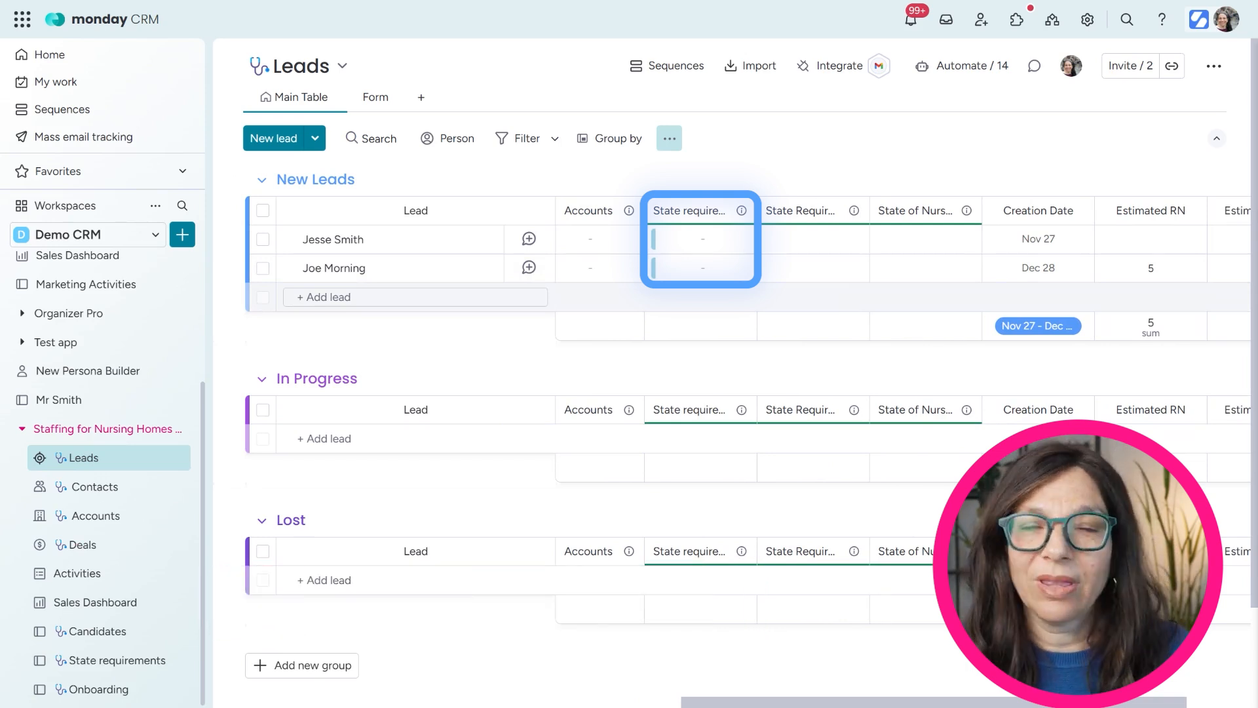
{"action": "left_click", "coordinate": [695, 273]}
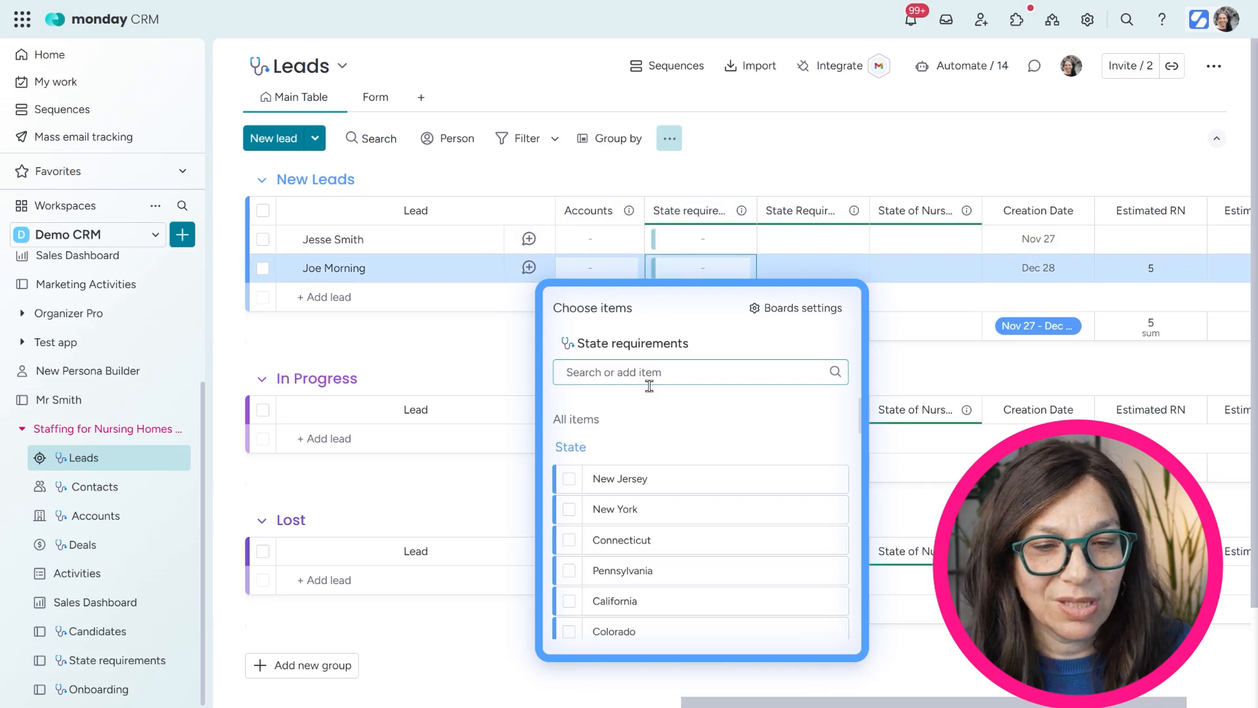
{"action": "left_click", "coordinate": [572, 516]}
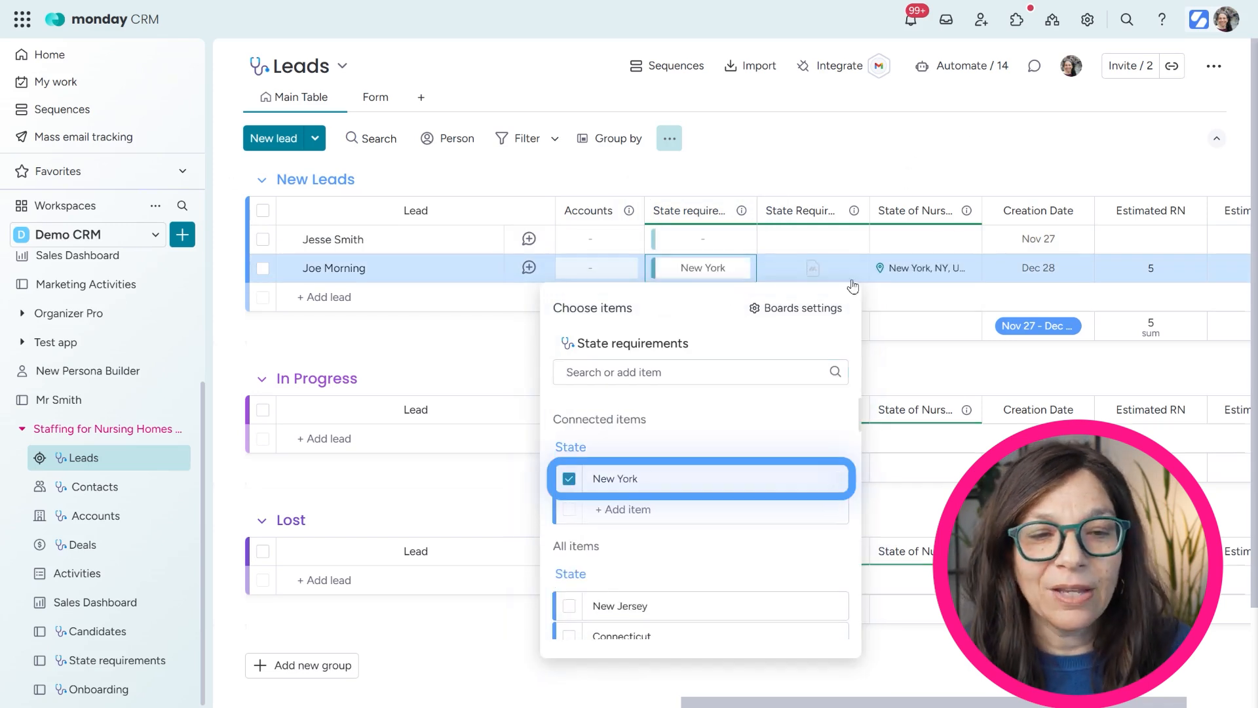
{"action": "left_click", "coordinate": [733, 265]}
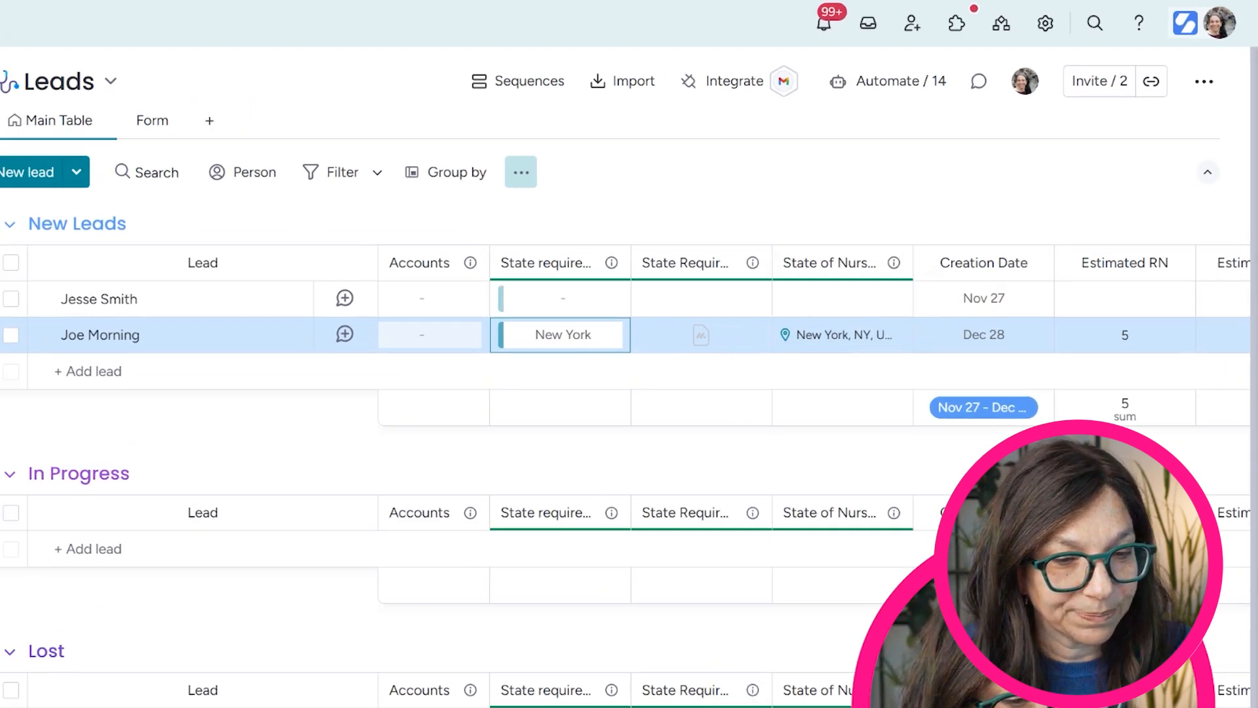
{"action": "scroll", "coordinate": [773, 335], "scroll_direction": "right", "scroll_amount": 2}
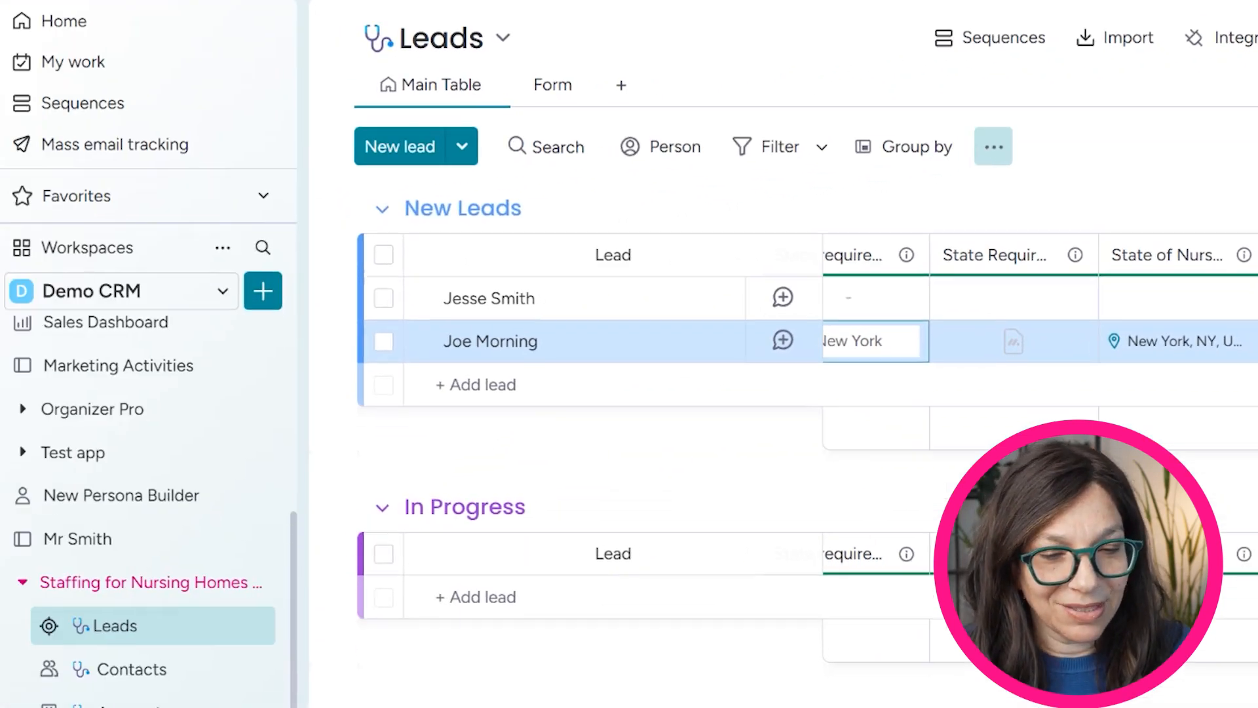
Change the submitted lead's status from New to Hot Lead
{"action": "scroll", "coordinate": [1041, 298], "scroll_direction": "left", "scroll_amount": 15}
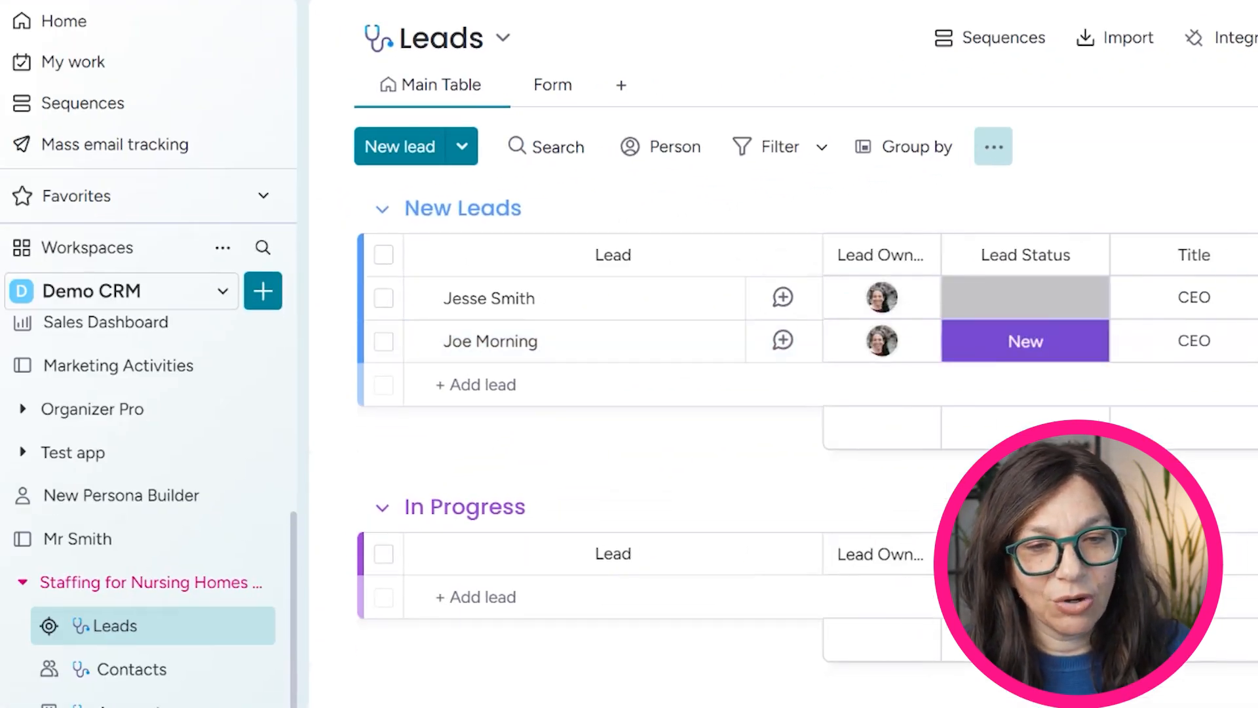
{"action": "left_click", "coordinate": [971, 353]}
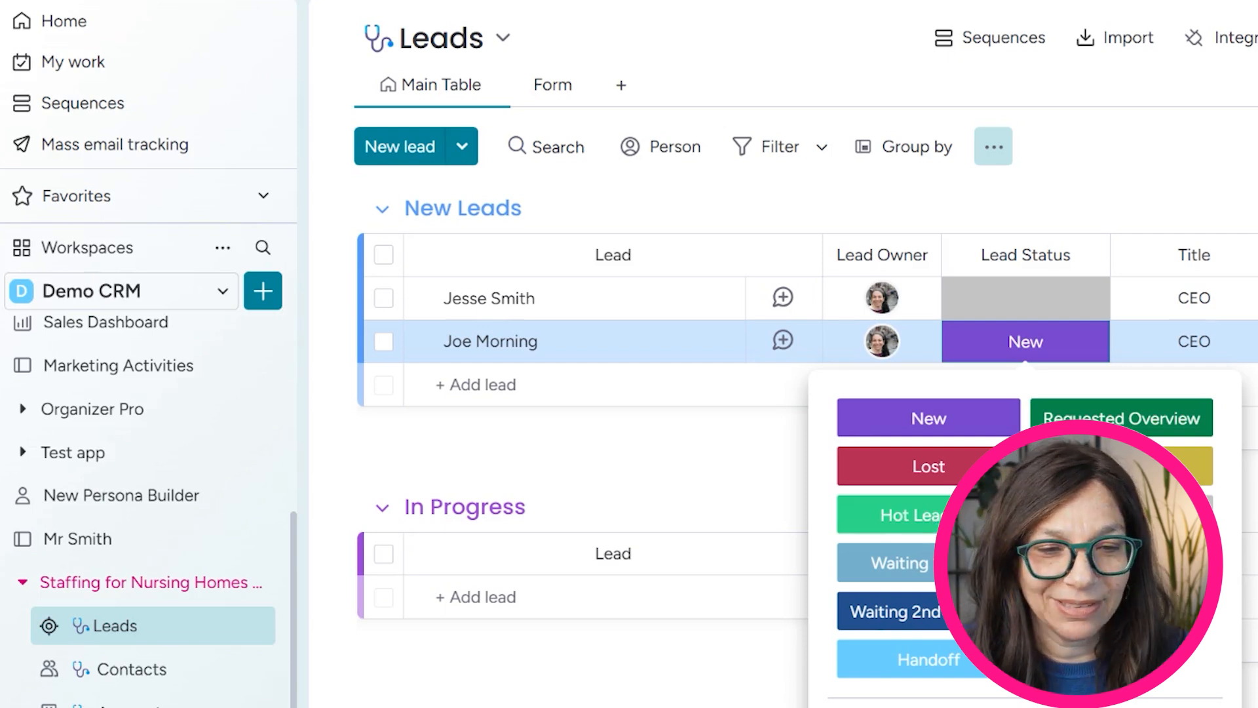
{"action": "left_click", "coordinate": [892, 514]}
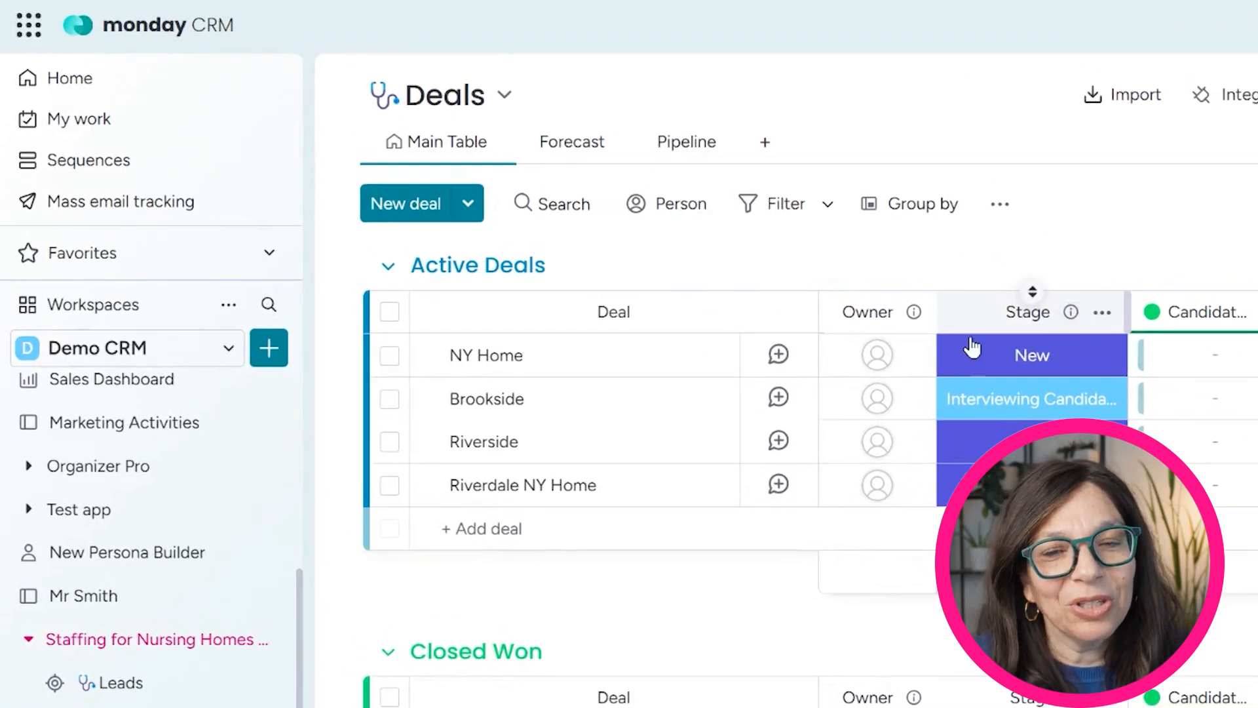
Check the Riverdale NY Home deal's estimates and $120,000 Forecast Value, then go to Contacts
{"action": "left_click", "coordinate": [629, 485]}
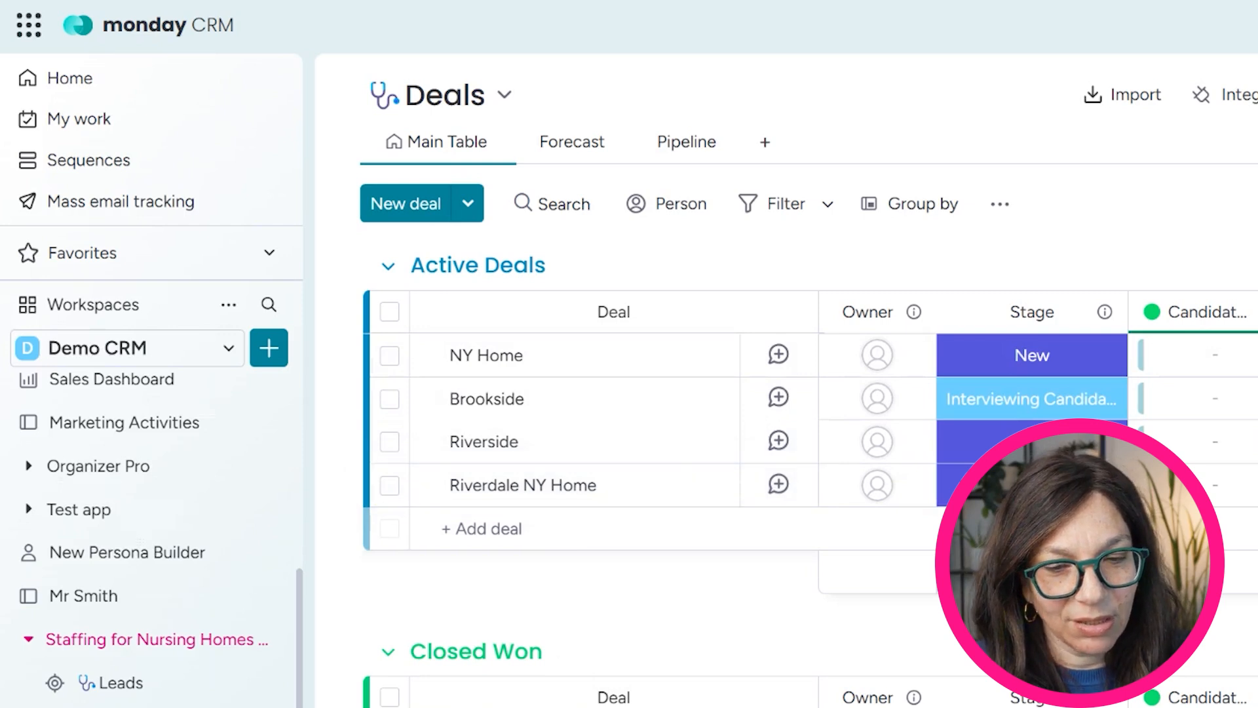
{"action": "scroll", "coordinate": [852, 393], "scroll_direction": "right", "scroll_amount": 5}
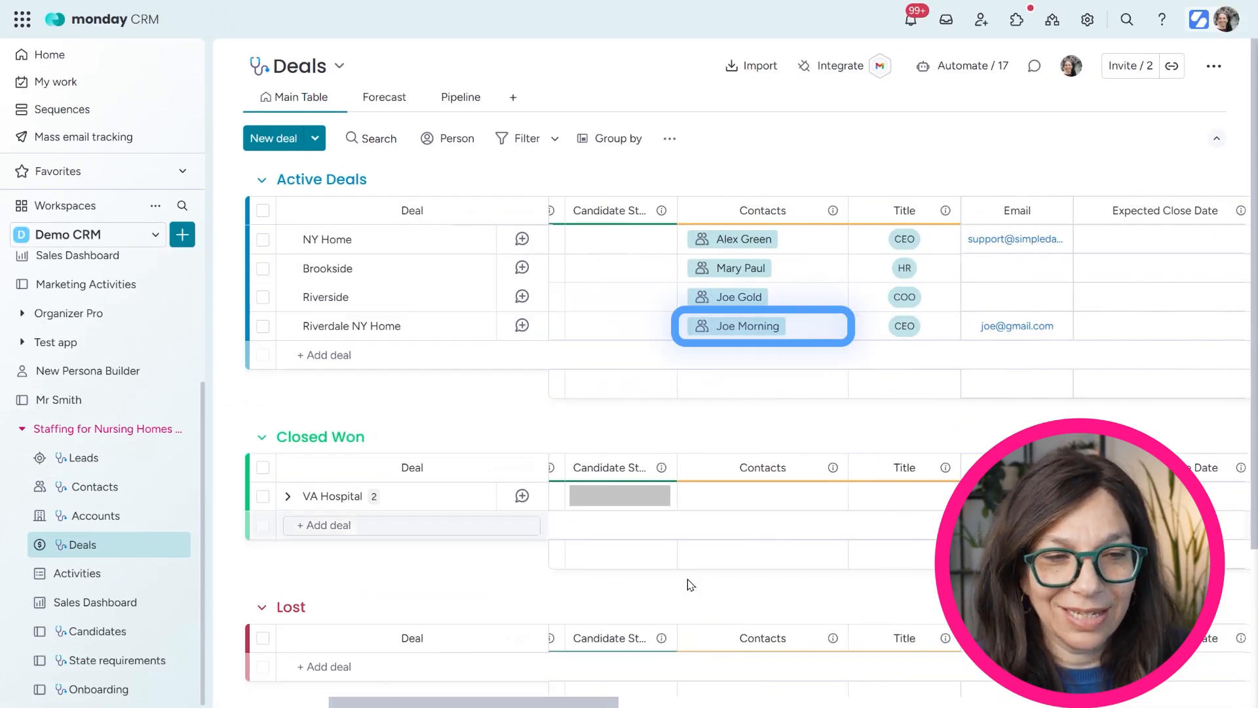
{"action": "left_click_drag", "start_coordinate": [590, 704], "coordinate": [840, 678]}
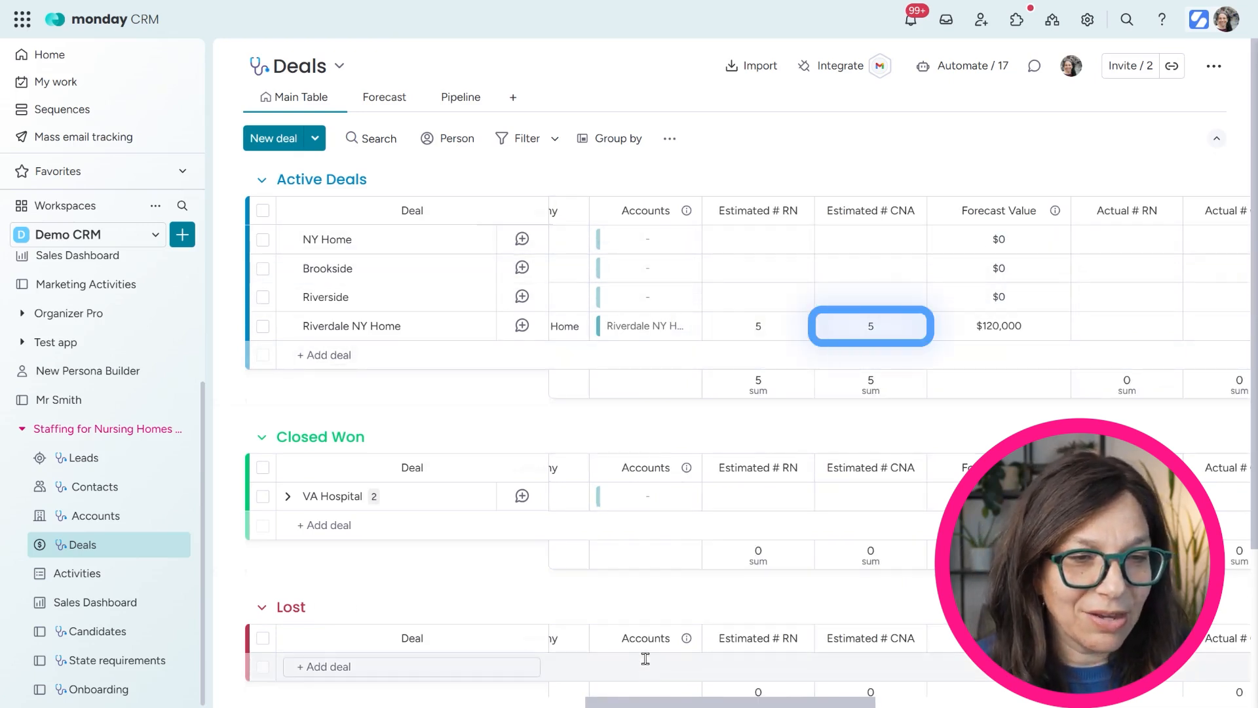
{"action": "left_click_drag", "start_coordinate": [626, 703], "coordinate": [107, 677]}
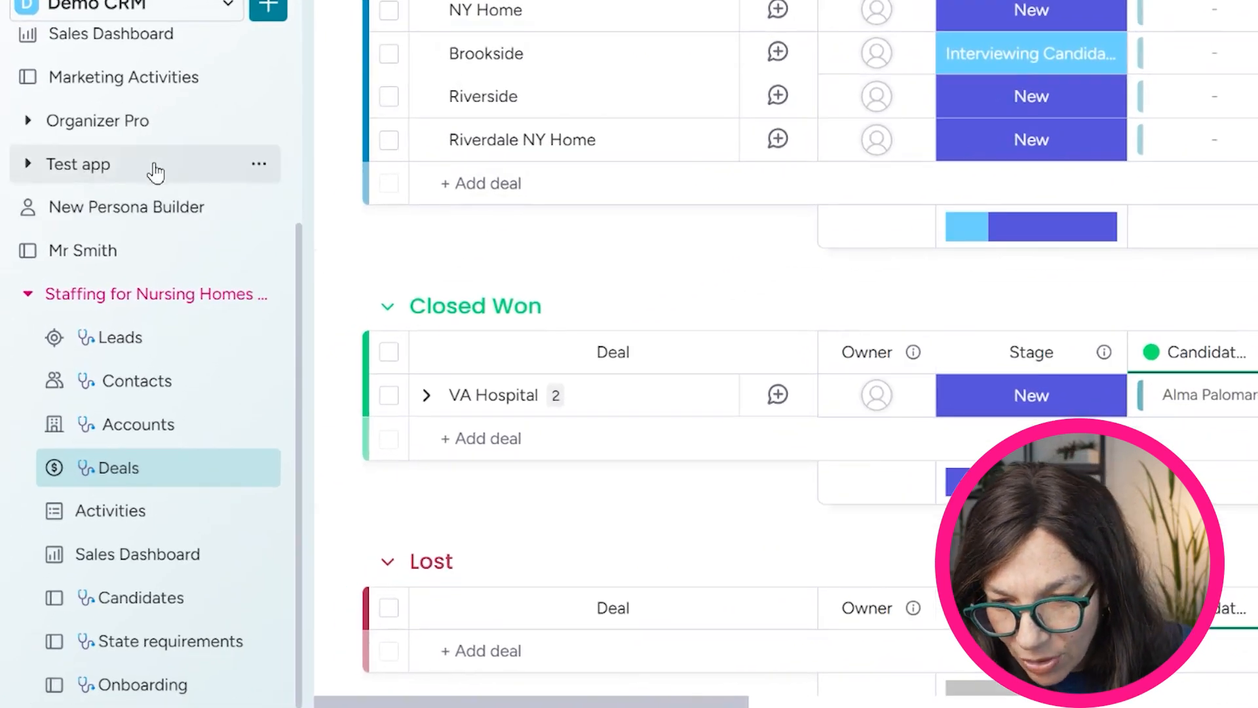
{"action": "left_click", "coordinate": [156, 393]}
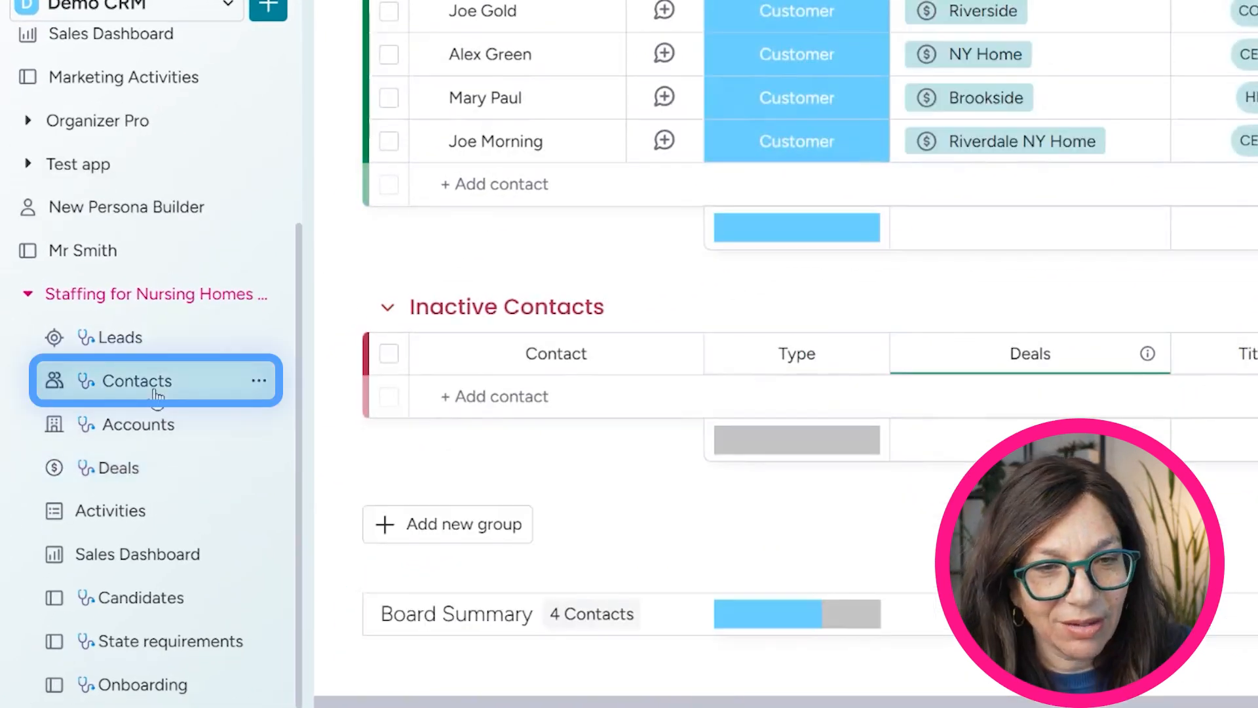
Select the contact linked to Riverdale NY Home, then switch to the Accounts board
{"action": "left_click", "coordinate": [496, 485]}
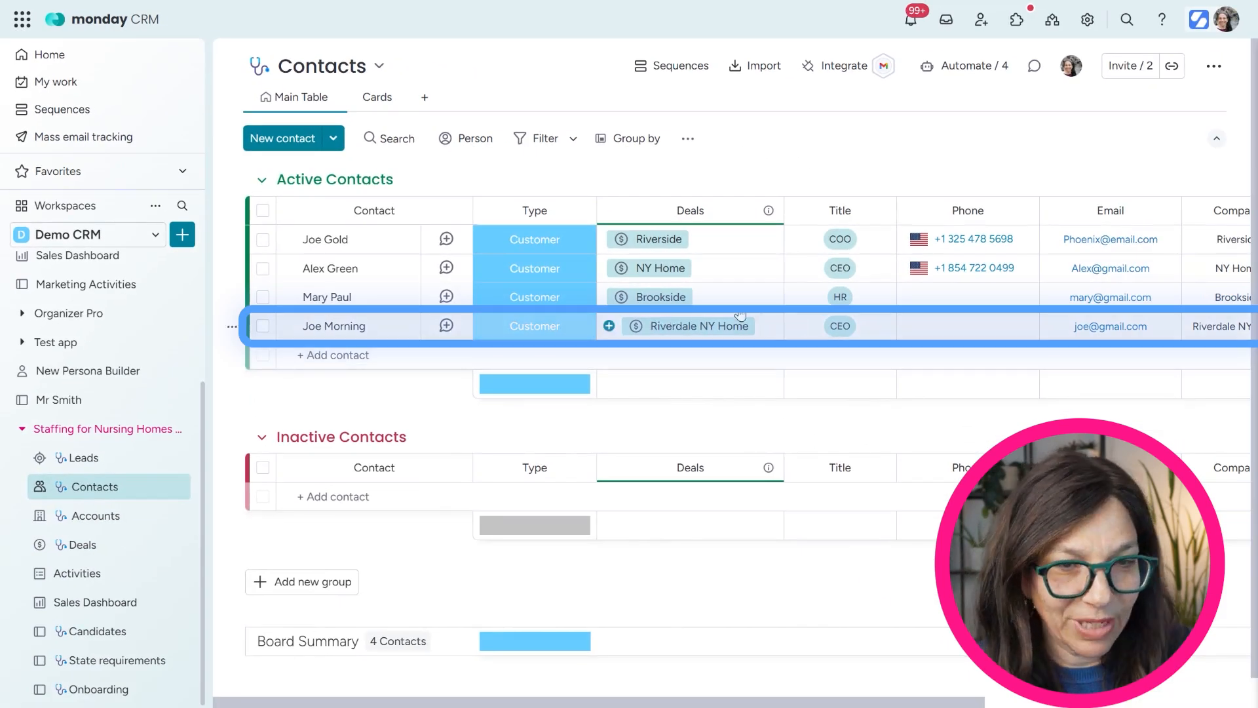
{"action": "left_click", "coordinate": [87, 516]}
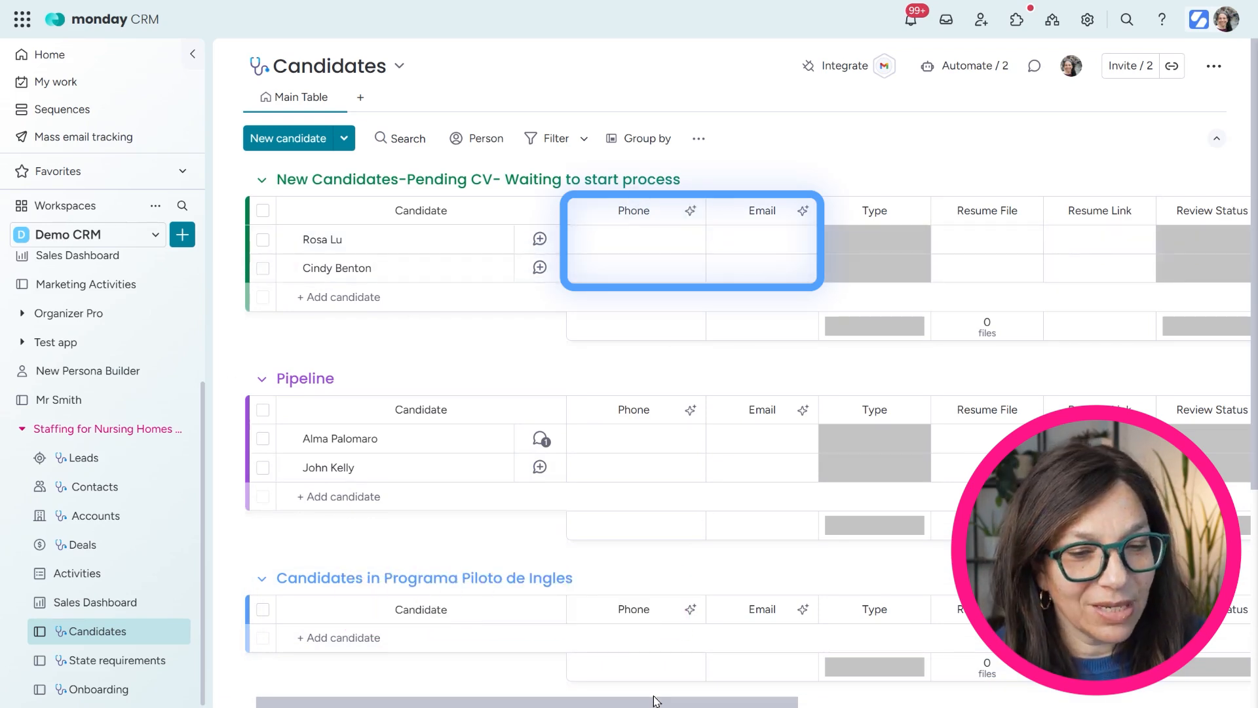
Upload a PDF résumé from the computer to the second pending-CV candidate's Resume File
{"action": "left_click_drag", "start_coordinate": [654, 705], "coordinate": [671, 705]}
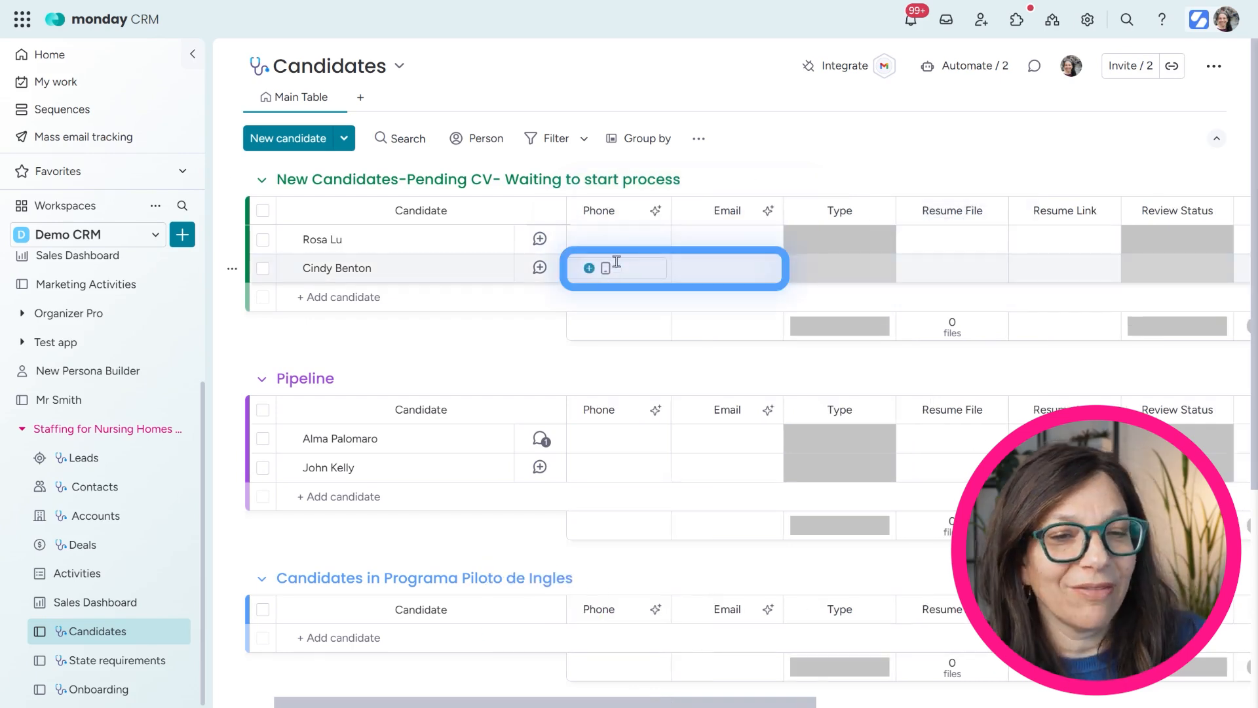
{"action": "left_click", "coordinate": [950, 274]}
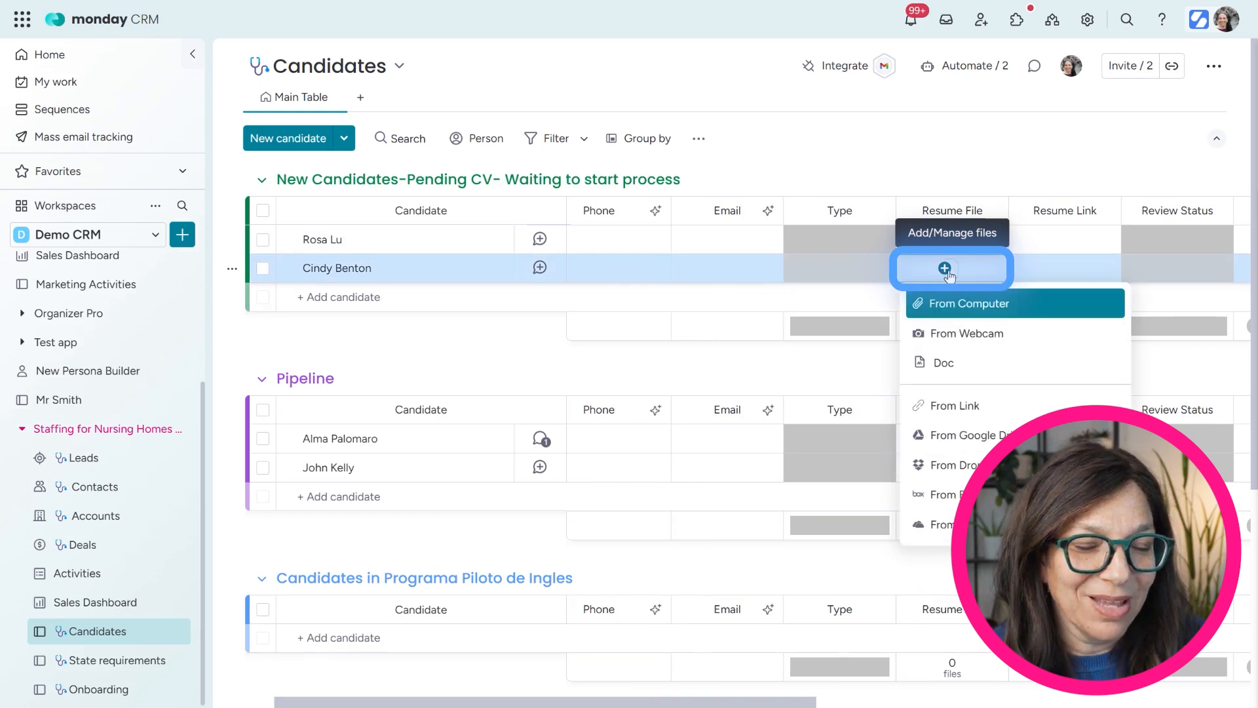
{"action": "left_click", "coordinate": [948, 303]}
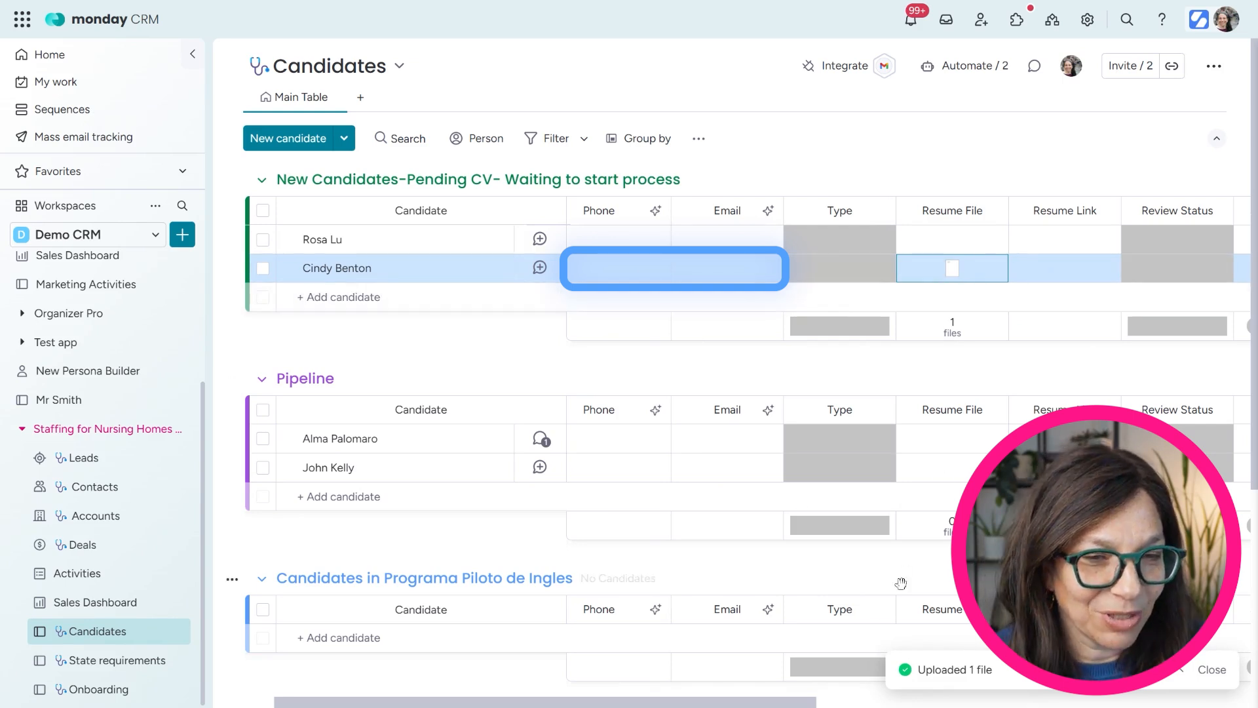
{"action": "left_click_drag", "start_coordinate": [769, 706], "coordinate": [847, 703]}
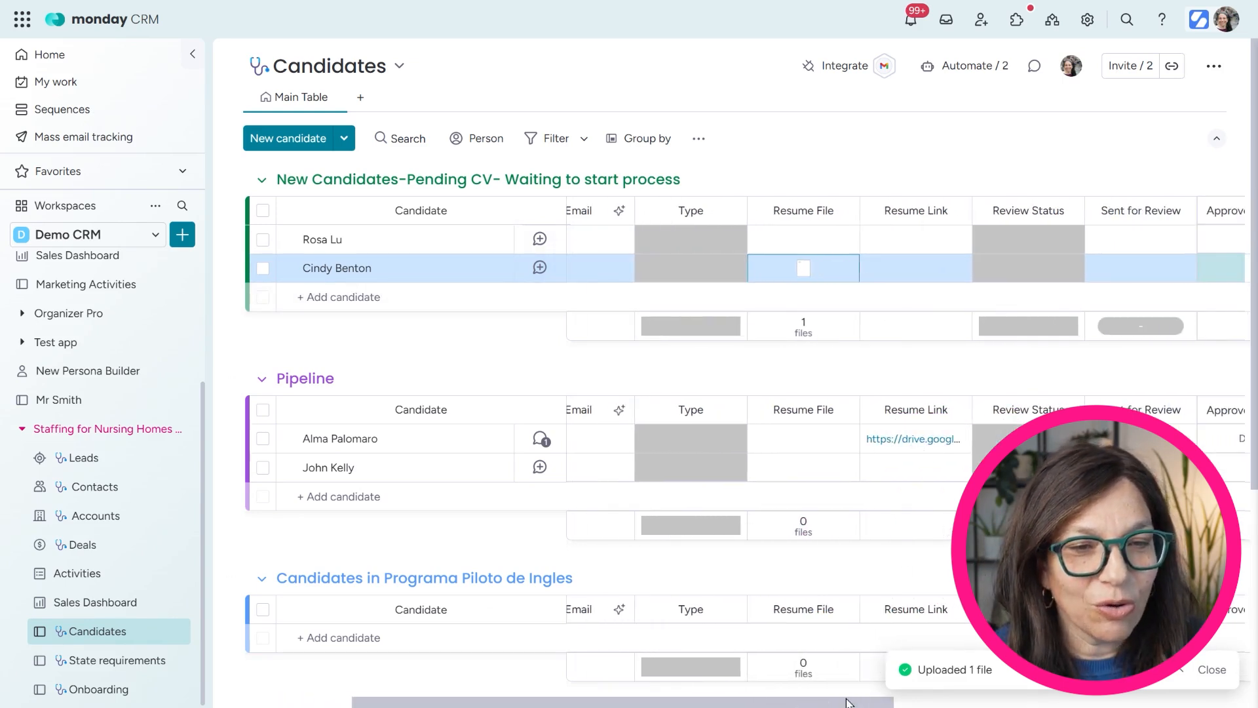
{"action": "left_click", "coordinate": [711, 274]}
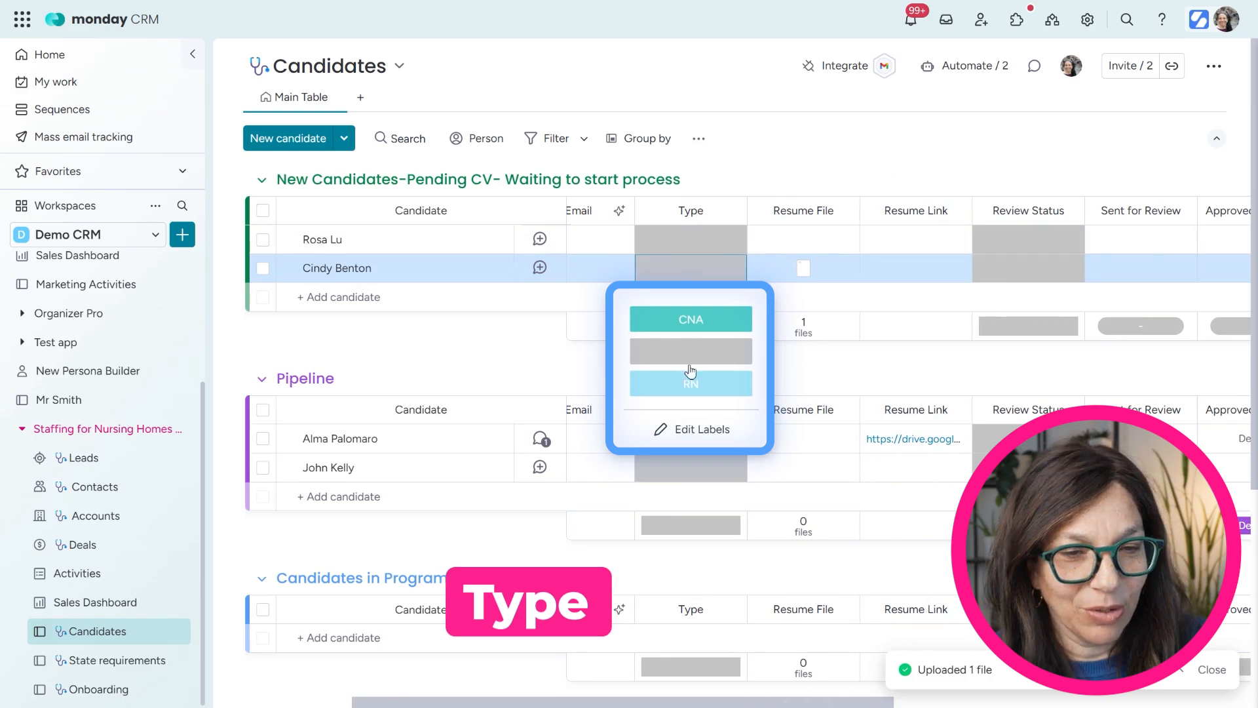
{"action": "left_click", "coordinate": [913, 264]}
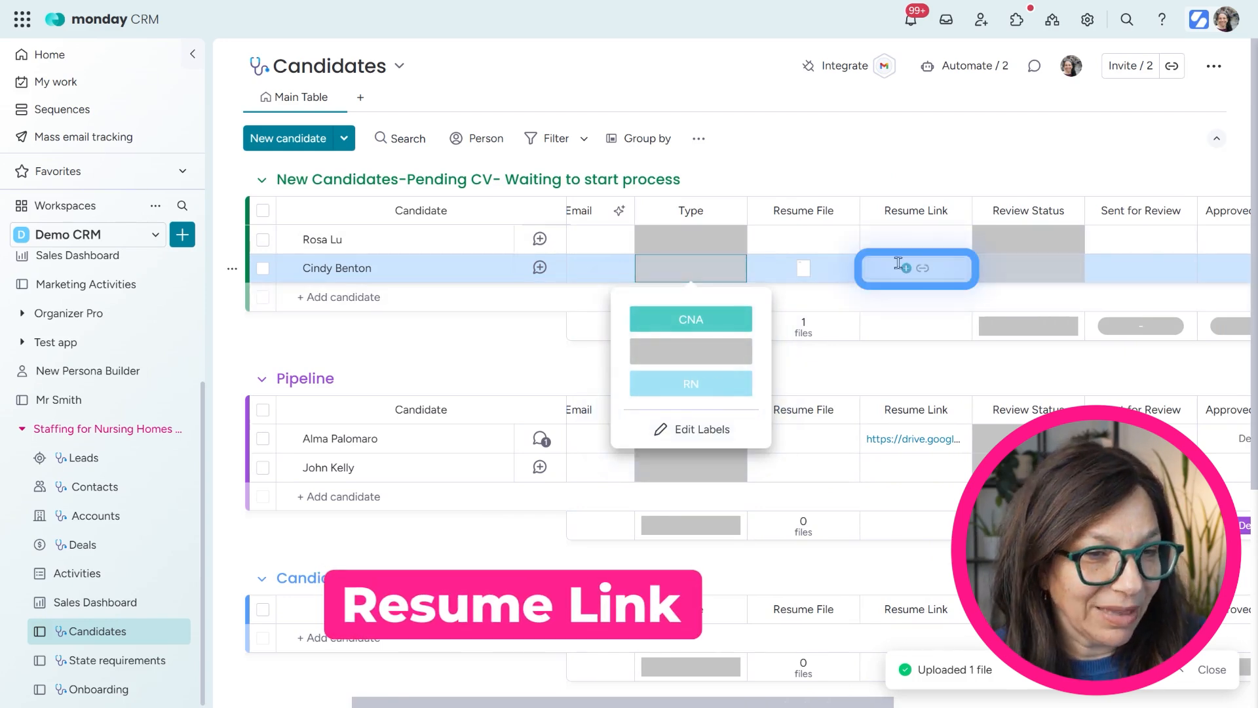
{"action": "scroll", "coordinate": [916, 694], "scroll_direction": "right", "scroll_amount": 4}
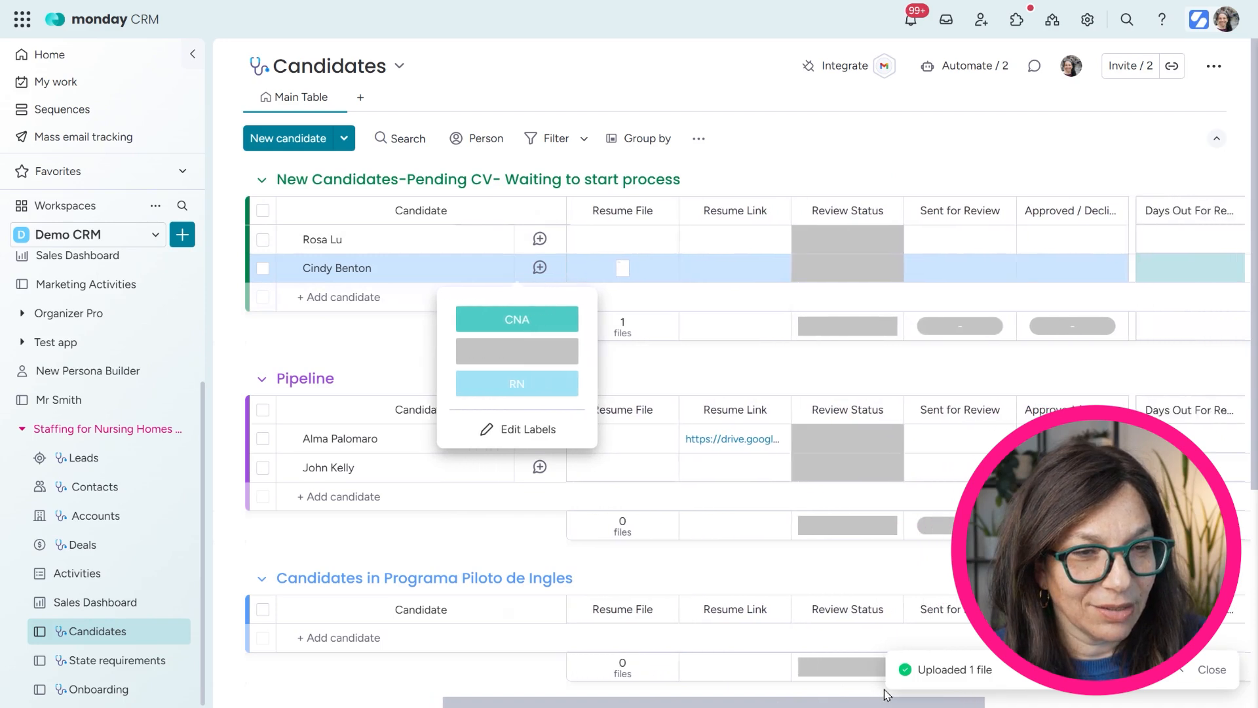
{"action": "scroll", "coordinate": [917, 694], "scroll_direction": "right", "scroll_amount": 2}
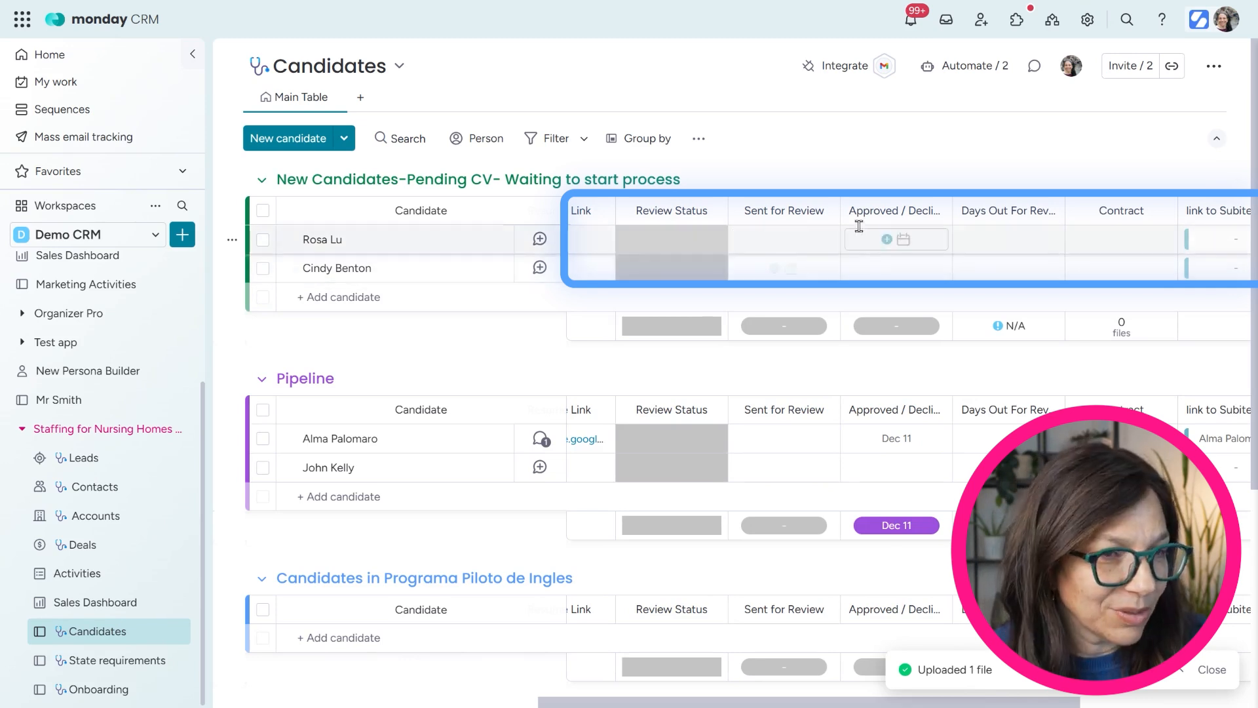
{"action": "left_click_drag", "start_coordinate": [862, 703], "coordinate": [910, 699]}
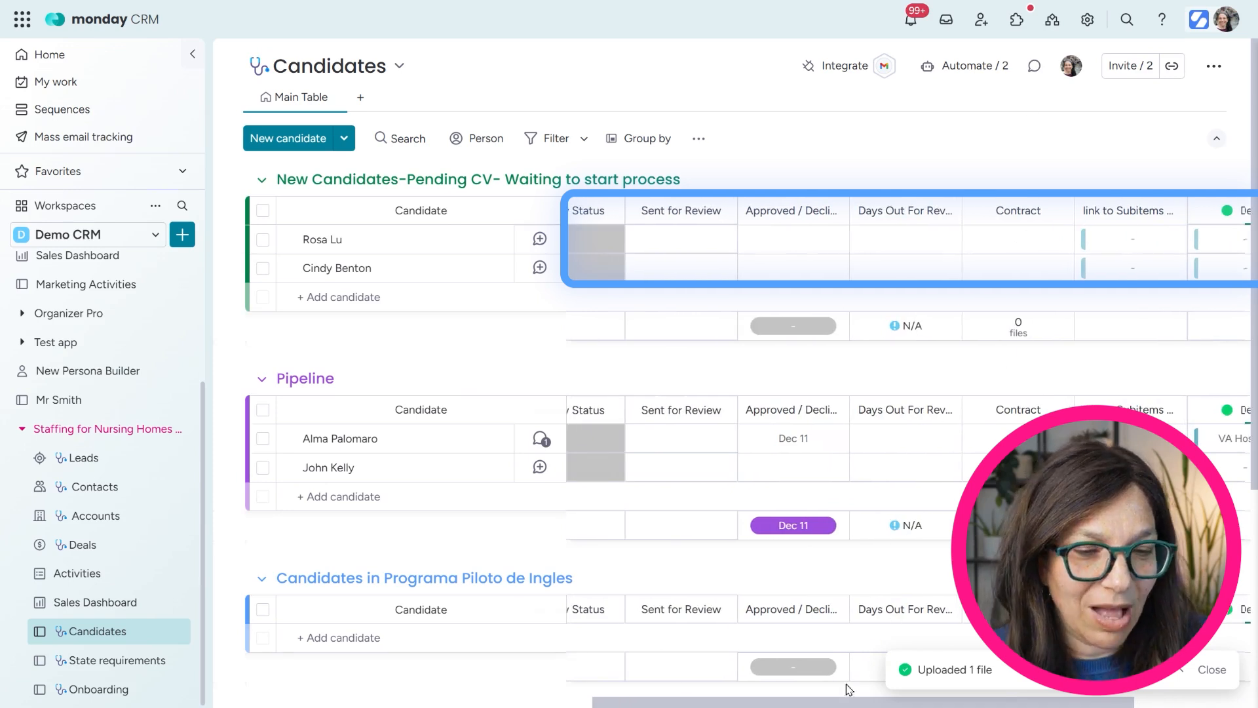
{"action": "left_click_drag", "start_coordinate": [707, 703], "coordinate": [283, 705]}
{"action": "left_click", "coordinate": [958, 268]}
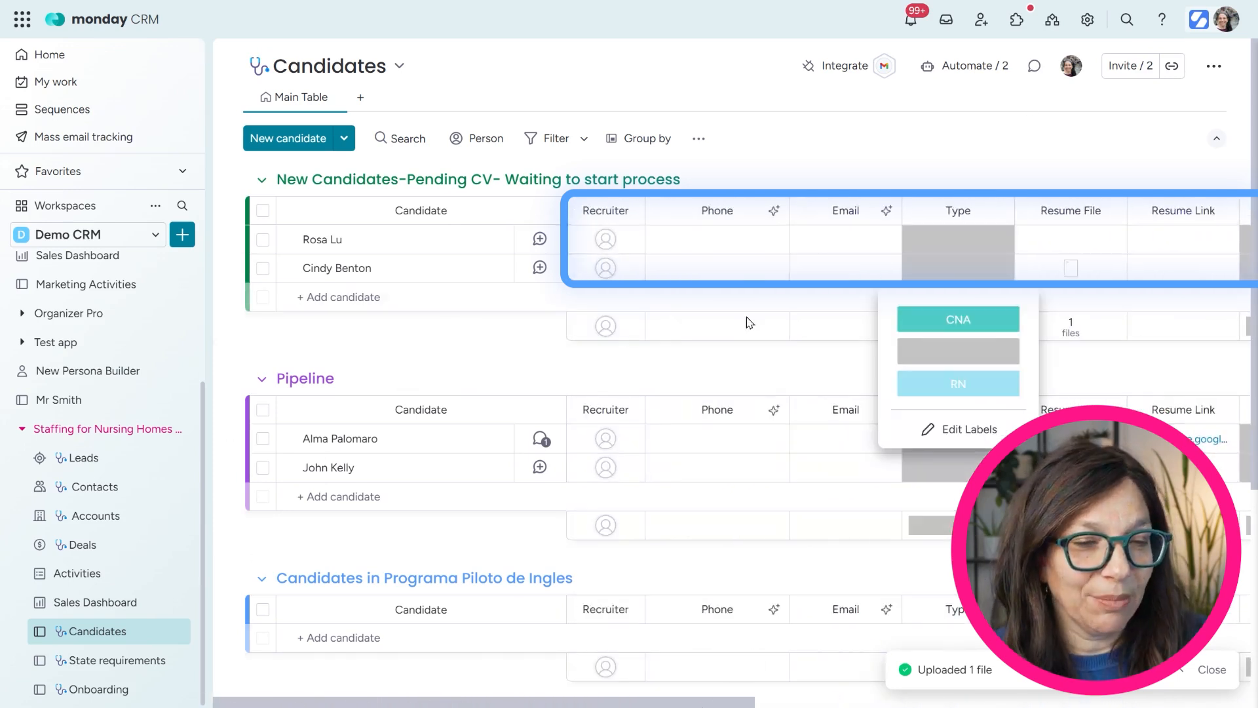
{"action": "left_click", "coordinate": [933, 151]}
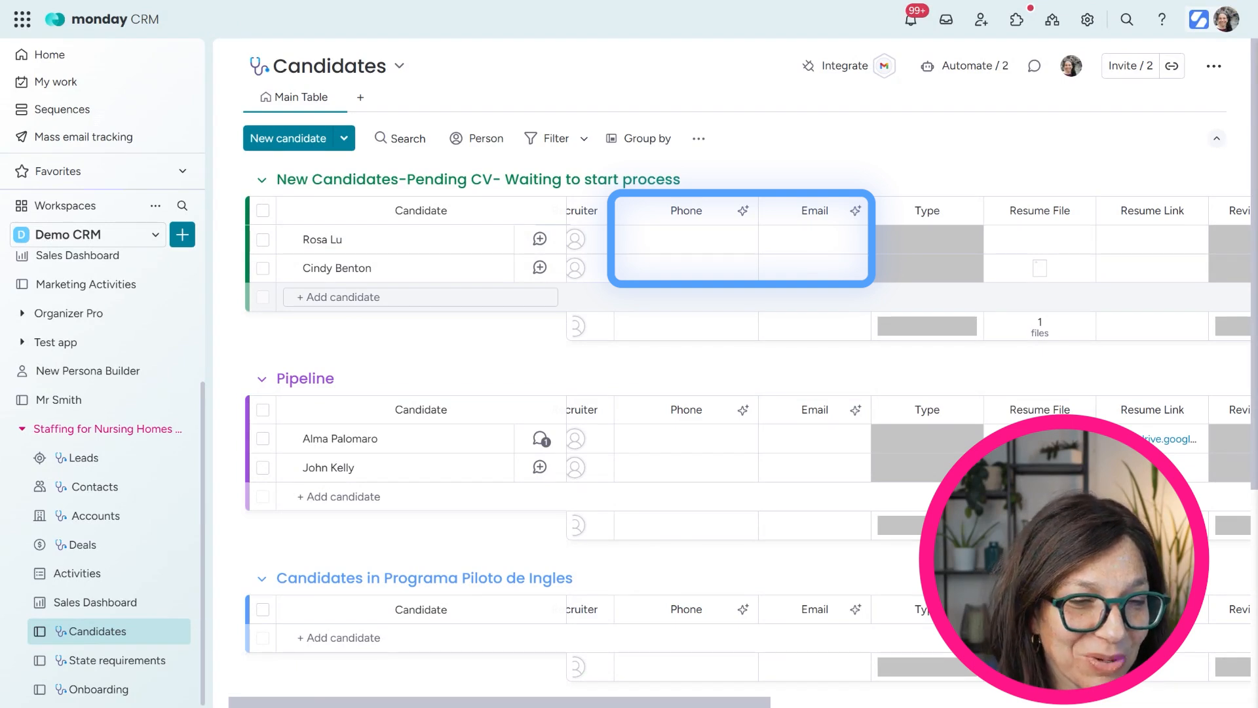
Delete the second candidate's résumé file and bring up the Email column's Autofill with AI option
{"action": "left_click", "coordinate": [1083, 268]}
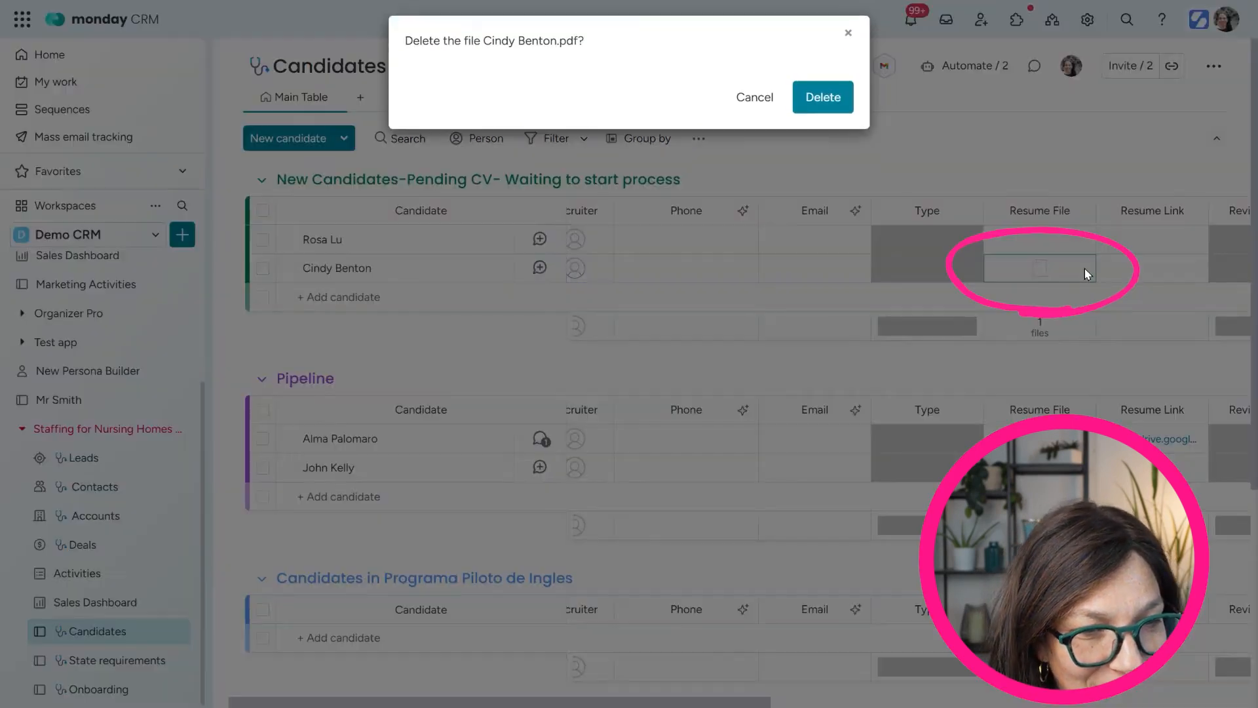
{"action": "left_click", "coordinate": [823, 98]}
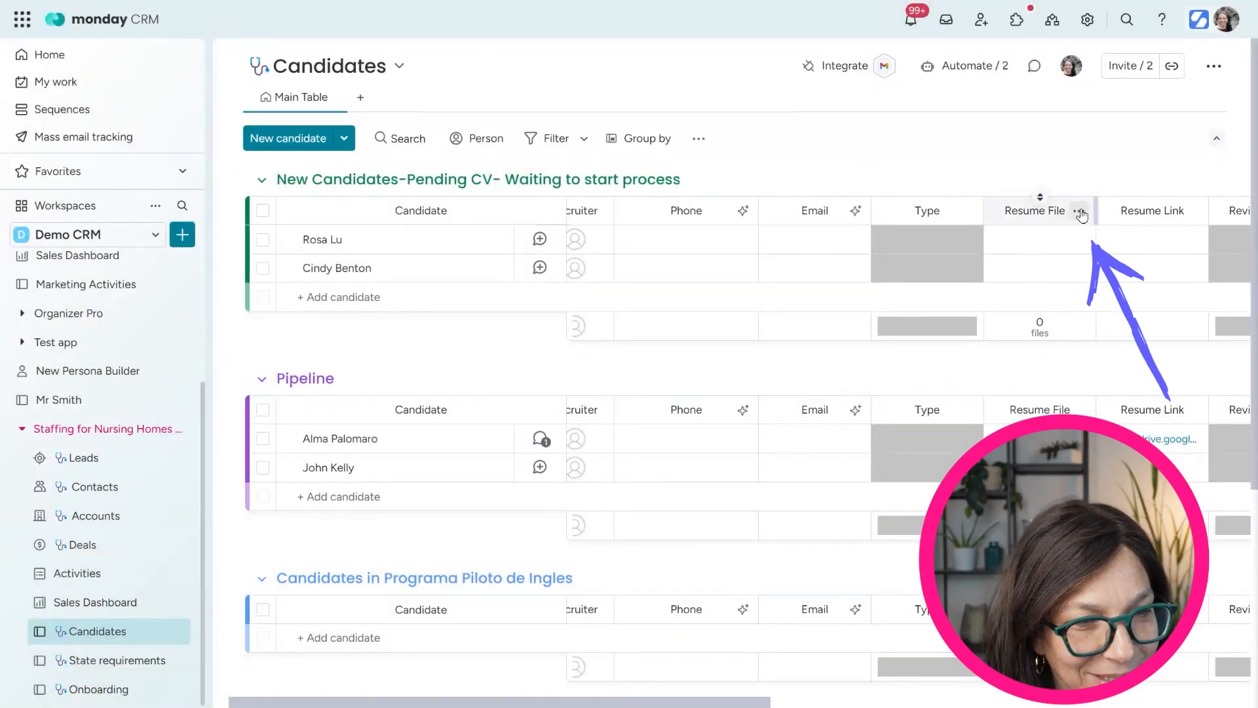
{"action": "left_click", "coordinate": [1079, 211]}
{"action": "mouse_move", "coordinate": [997, 218]}
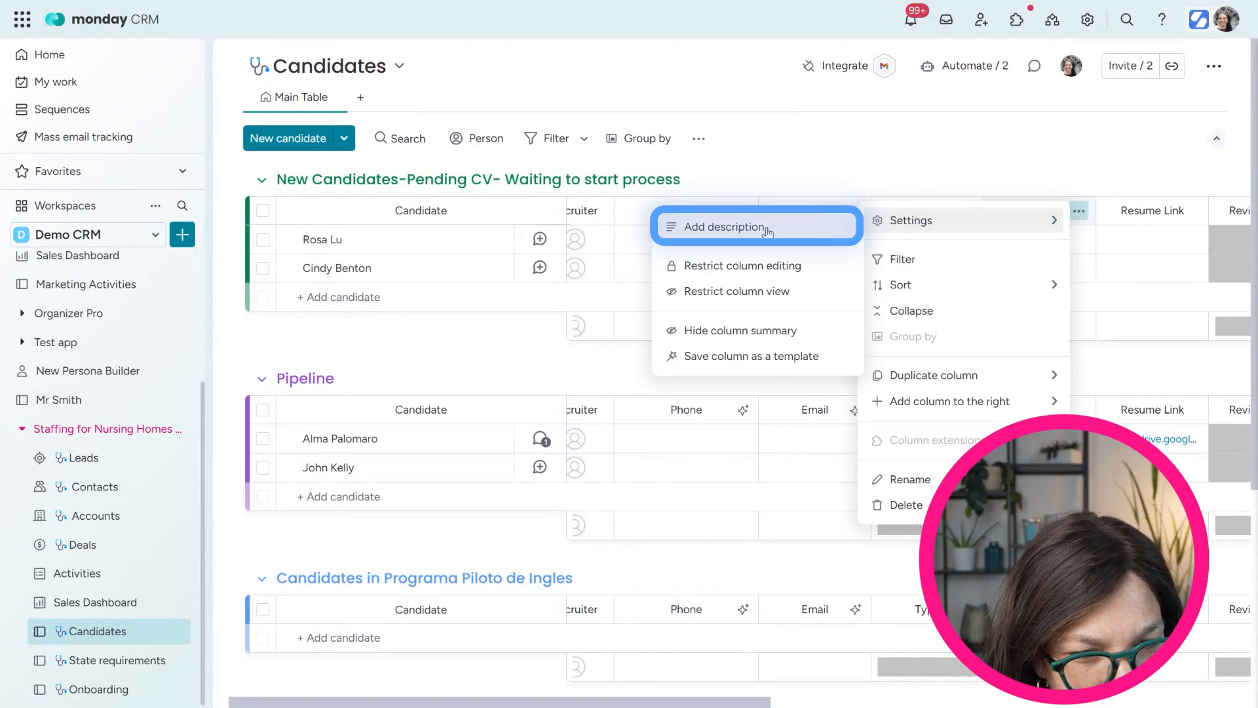
{"action": "left_click", "coordinate": [1020, 173]}
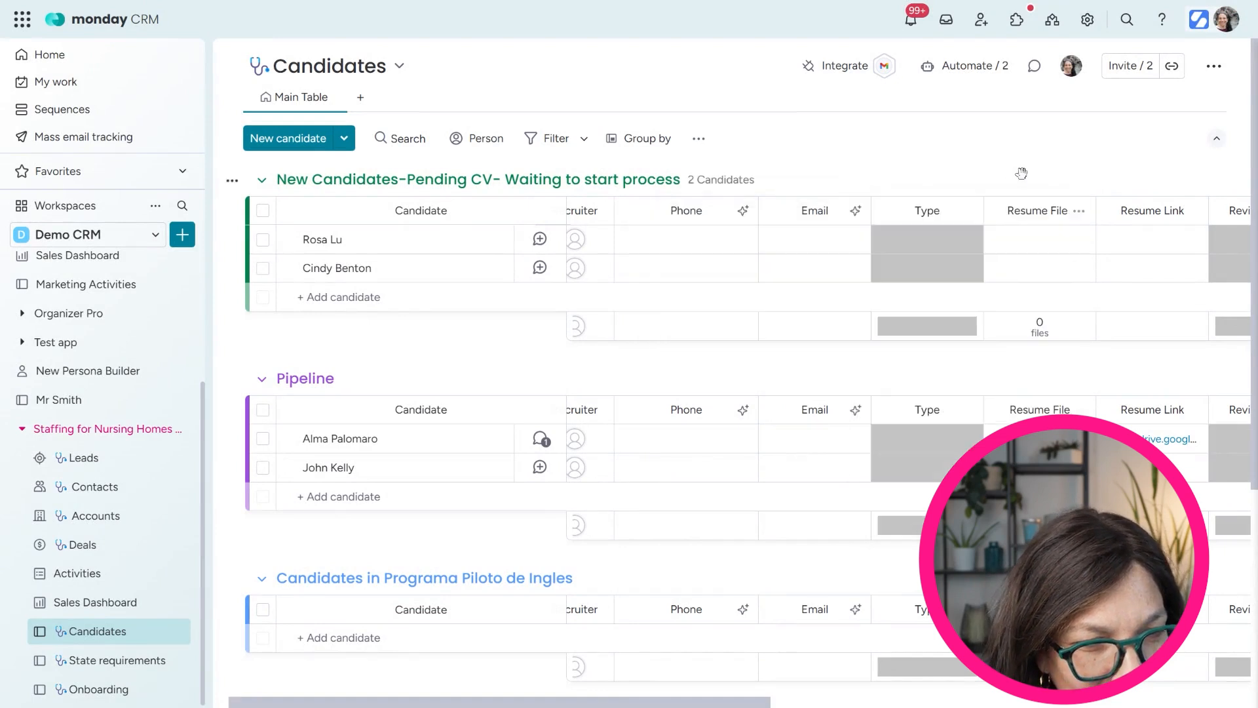
{"action": "left_click", "coordinate": [853, 211]}
{"action": "mouse_move", "coordinate": [907, 247]}
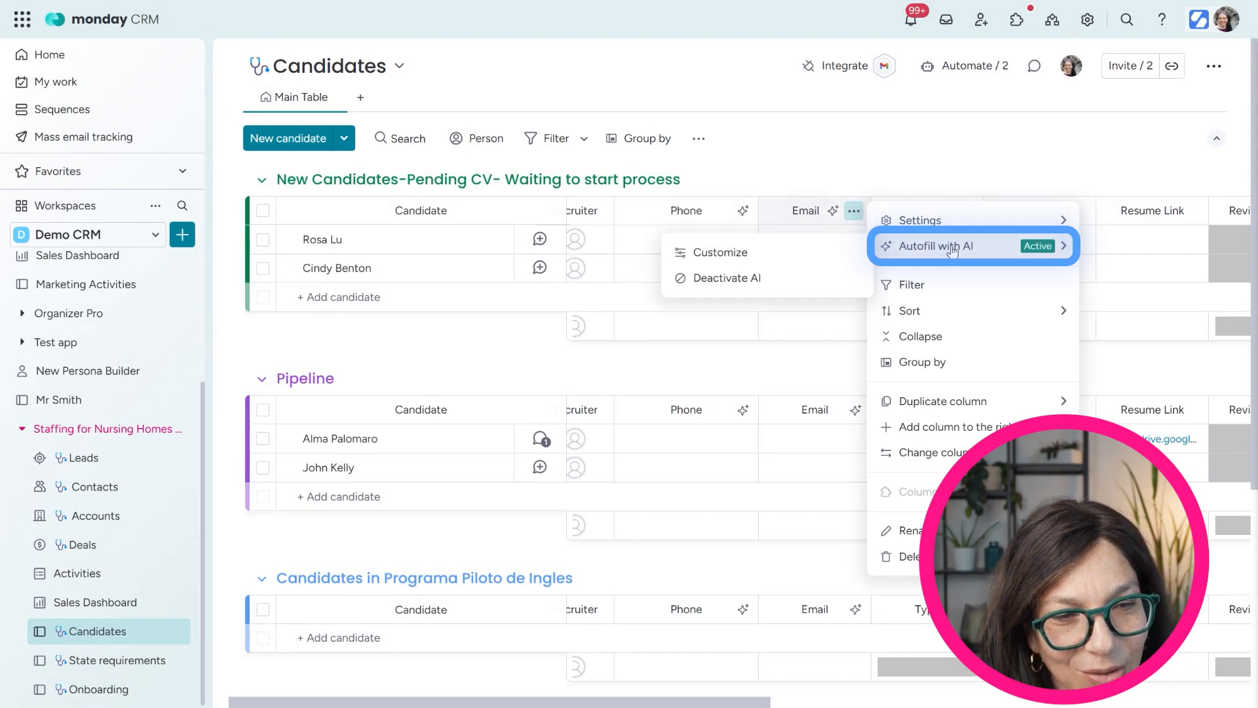
Set the Email column to autofill with AI from the Resume File and apply it
{"action": "left_click", "coordinate": [772, 260]}
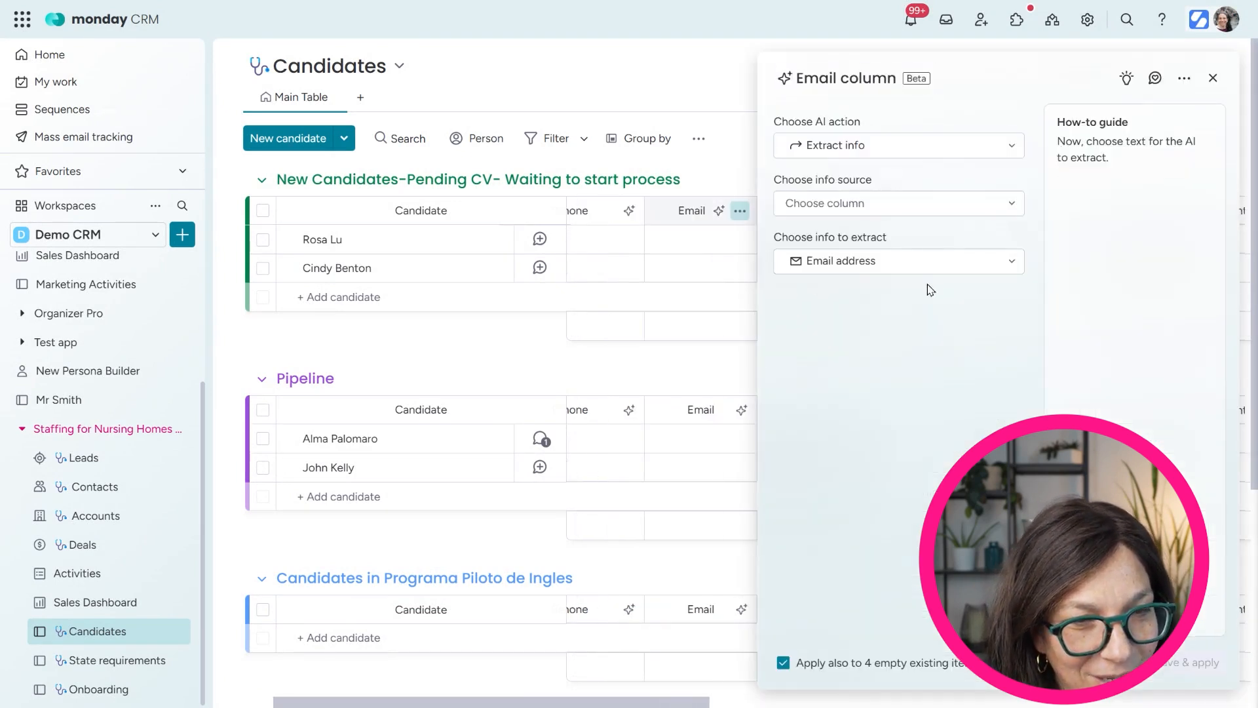
{"action": "left_click", "coordinate": [1007, 204]}
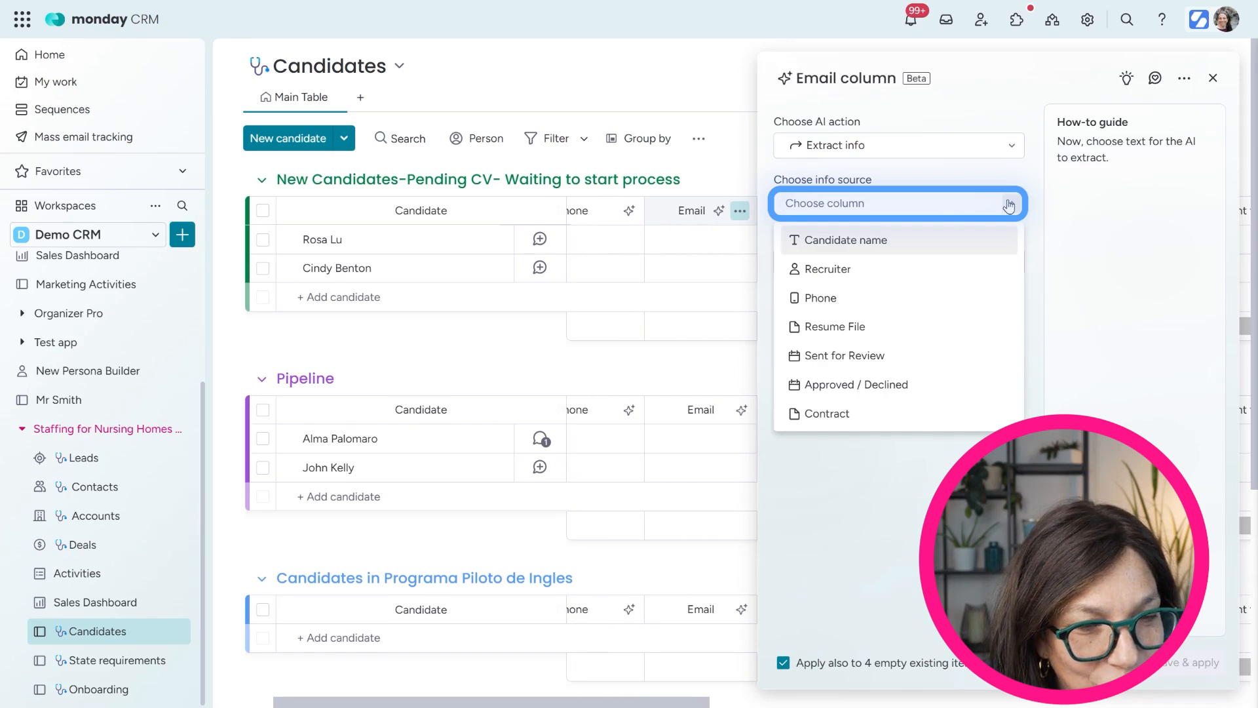
{"action": "left_click", "coordinate": [853, 335]}
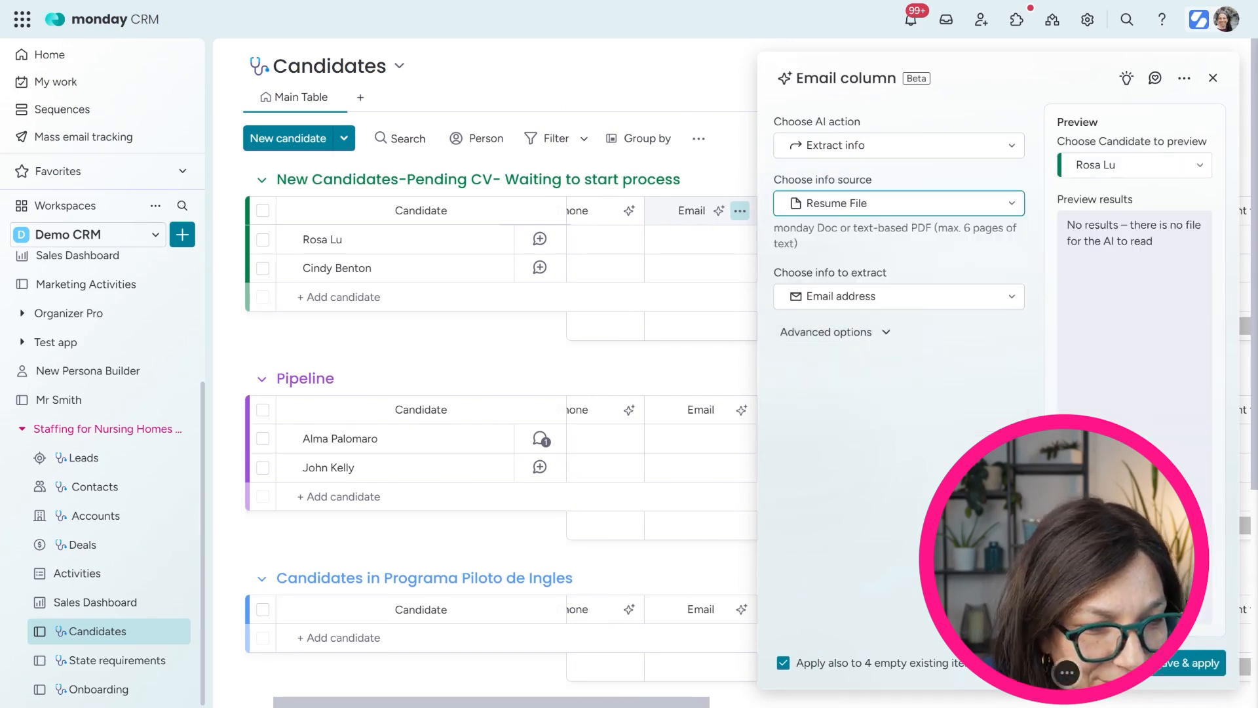
{"action": "left_click", "coordinate": [1194, 665]}
{"action": "left_click_drag", "start_coordinate": [1062, 471], "coordinate": [132, 459]}
{"action": "left_click", "coordinate": [1153, 665]}
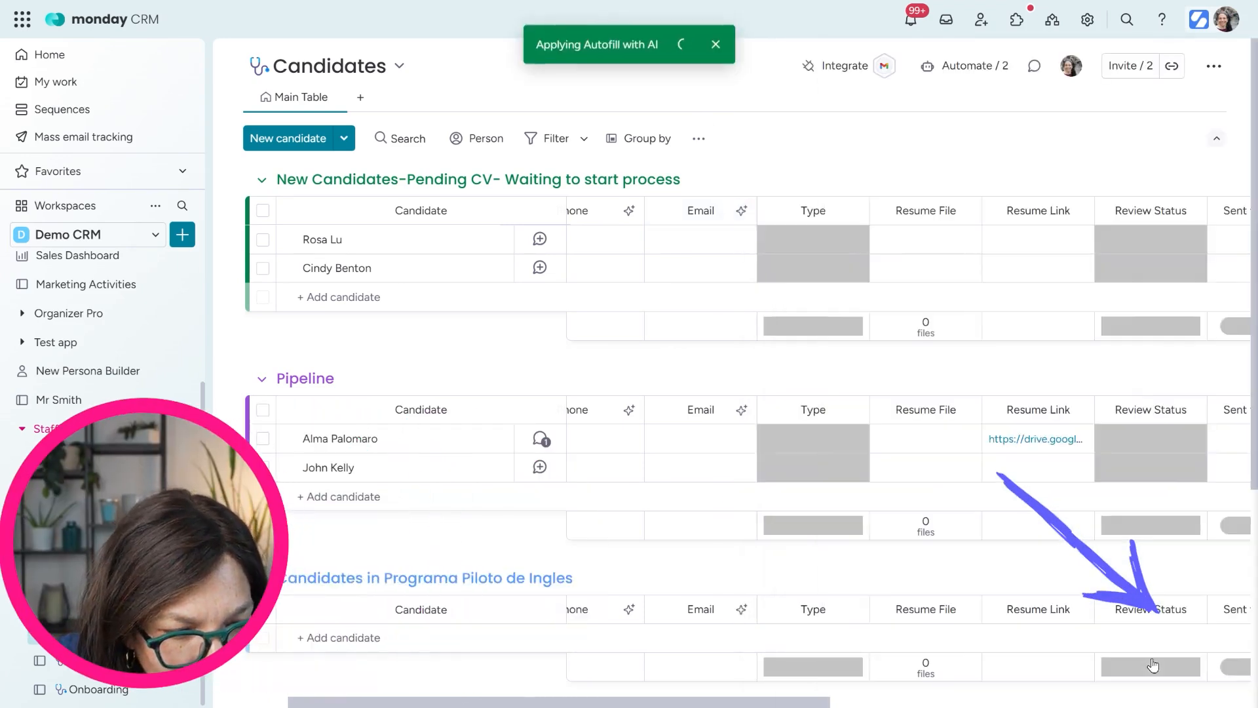
Set the Phone column to autofill phone numbers from the Resume File and apply it
{"action": "left_click", "coordinate": [628, 212]}
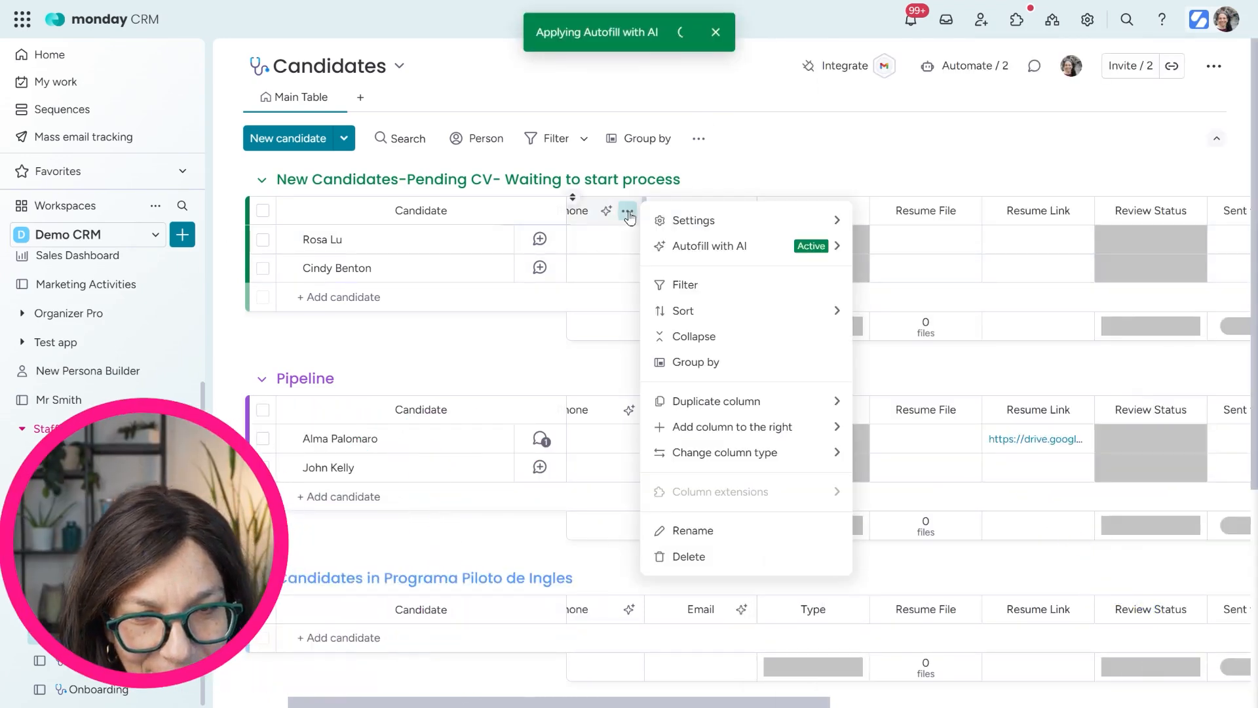
{"action": "mouse_move", "coordinate": [674, 246]}
{"action": "left_click", "coordinate": [923, 261]}
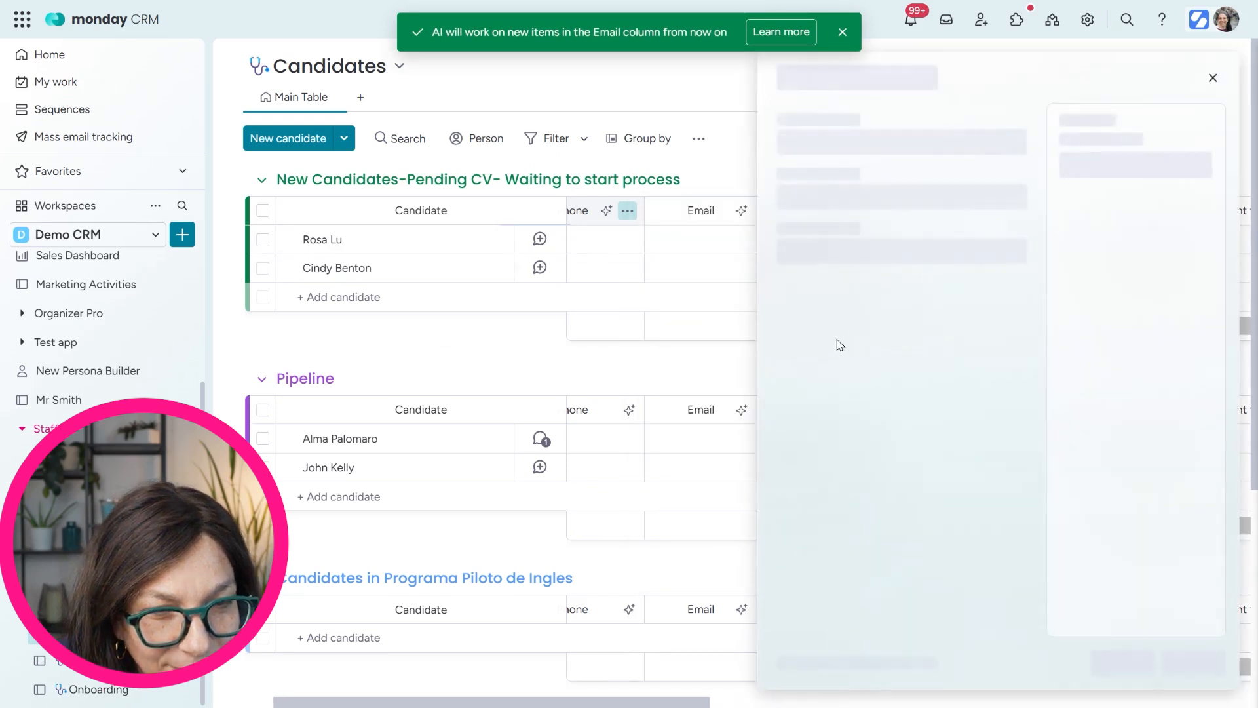
{"action": "left_click", "coordinate": [956, 210]}
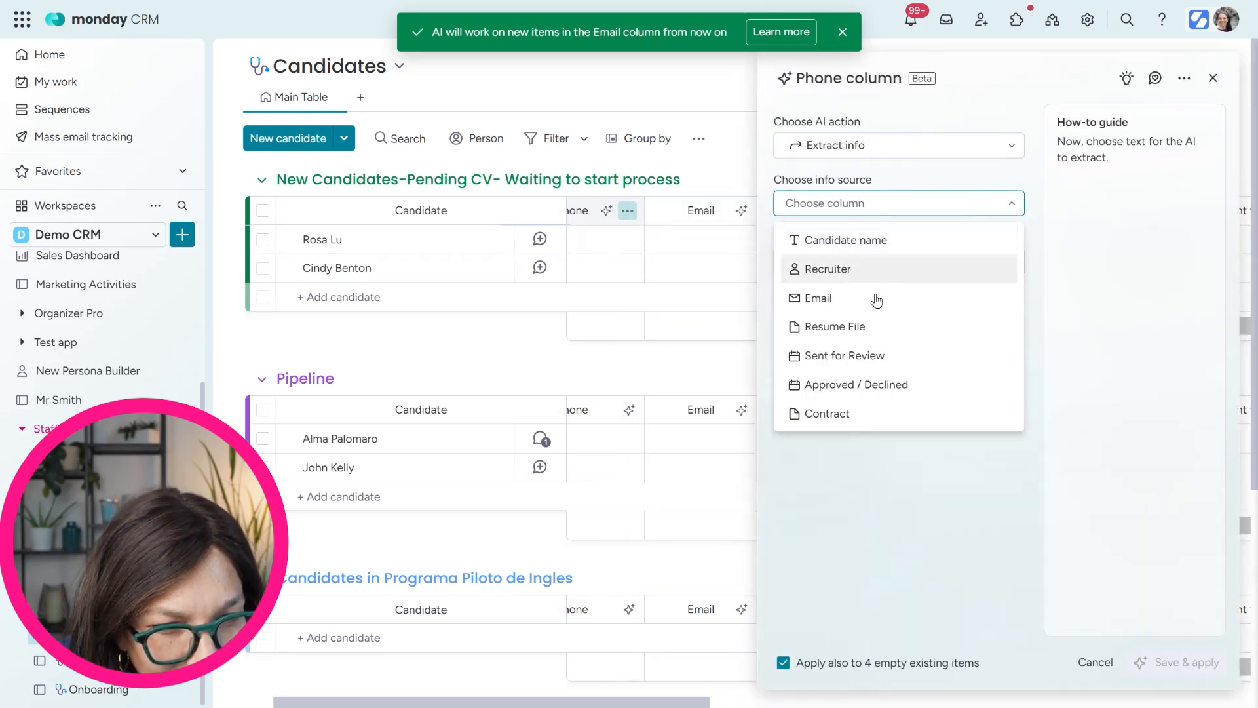
{"action": "left_click", "coordinate": [876, 325]}
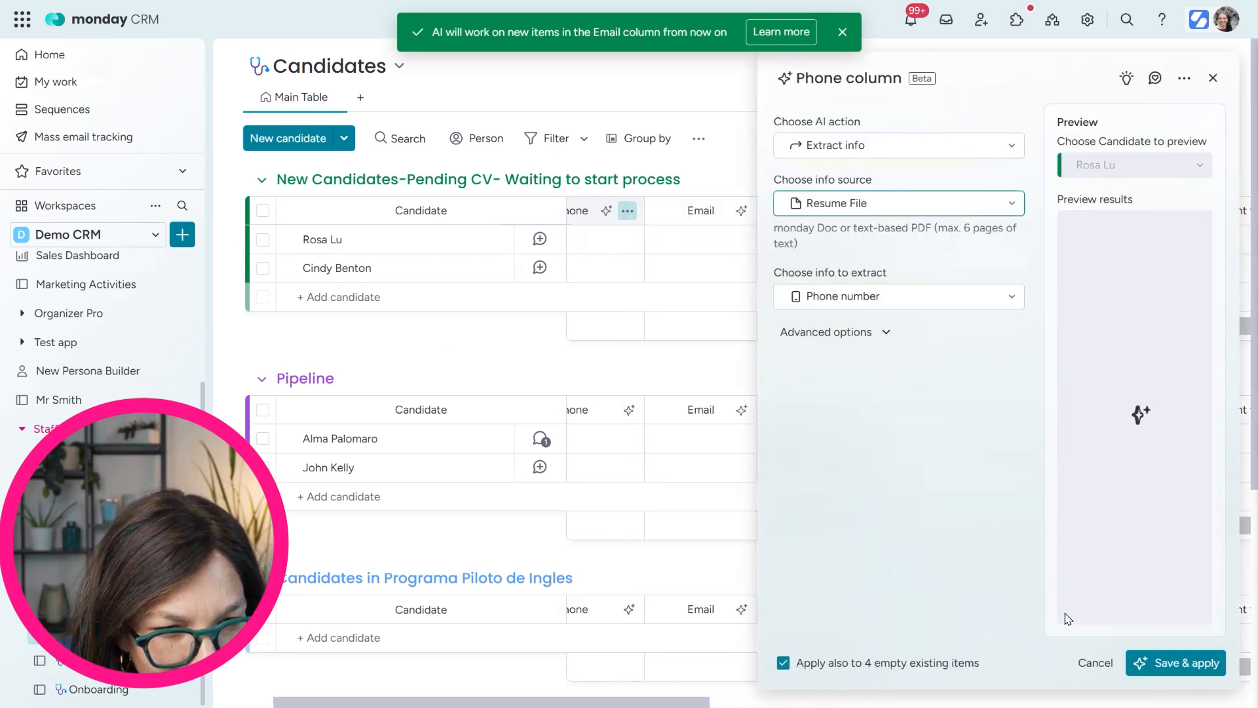
{"action": "left_click", "coordinate": [1158, 663]}
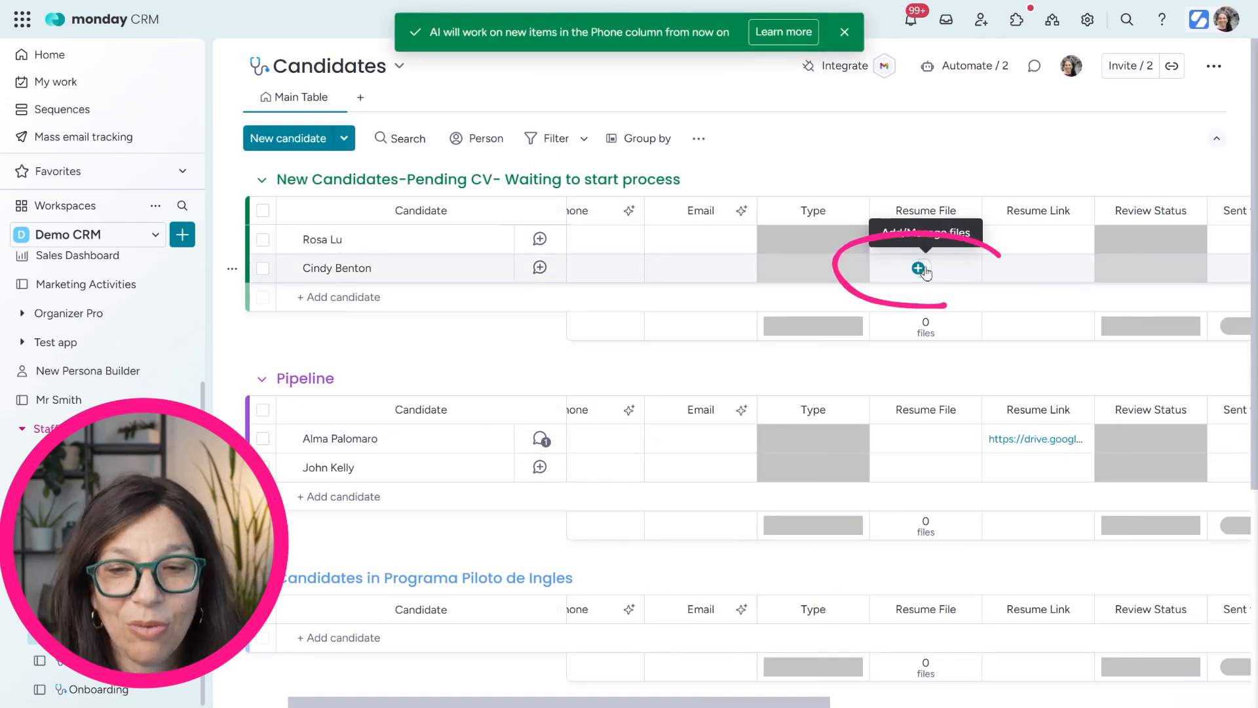
Upload a résumé PDF from the computer to the second new candidate's Resume File cell
{"action": "left_click", "coordinate": [919, 269]}
{"action": "left_click", "coordinate": [935, 304]}
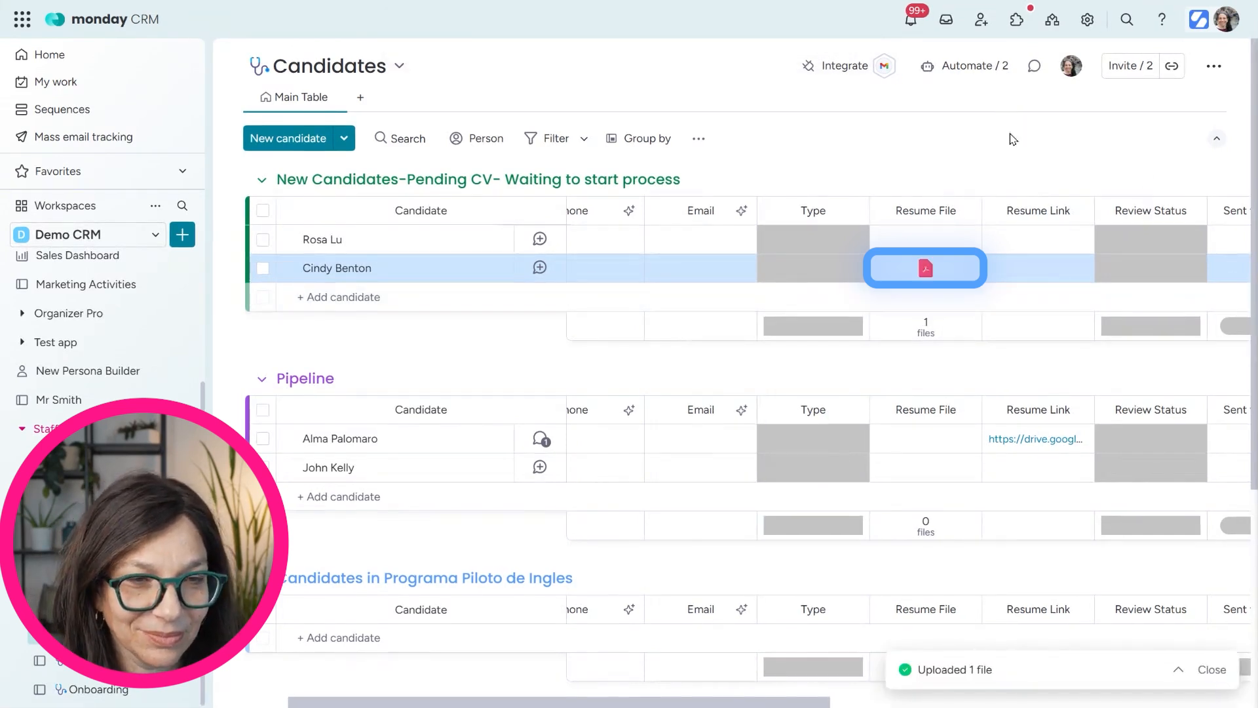
{"action": "left_click_drag", "start_coordinate": [753, 705], "coordinate": [675, 704]}
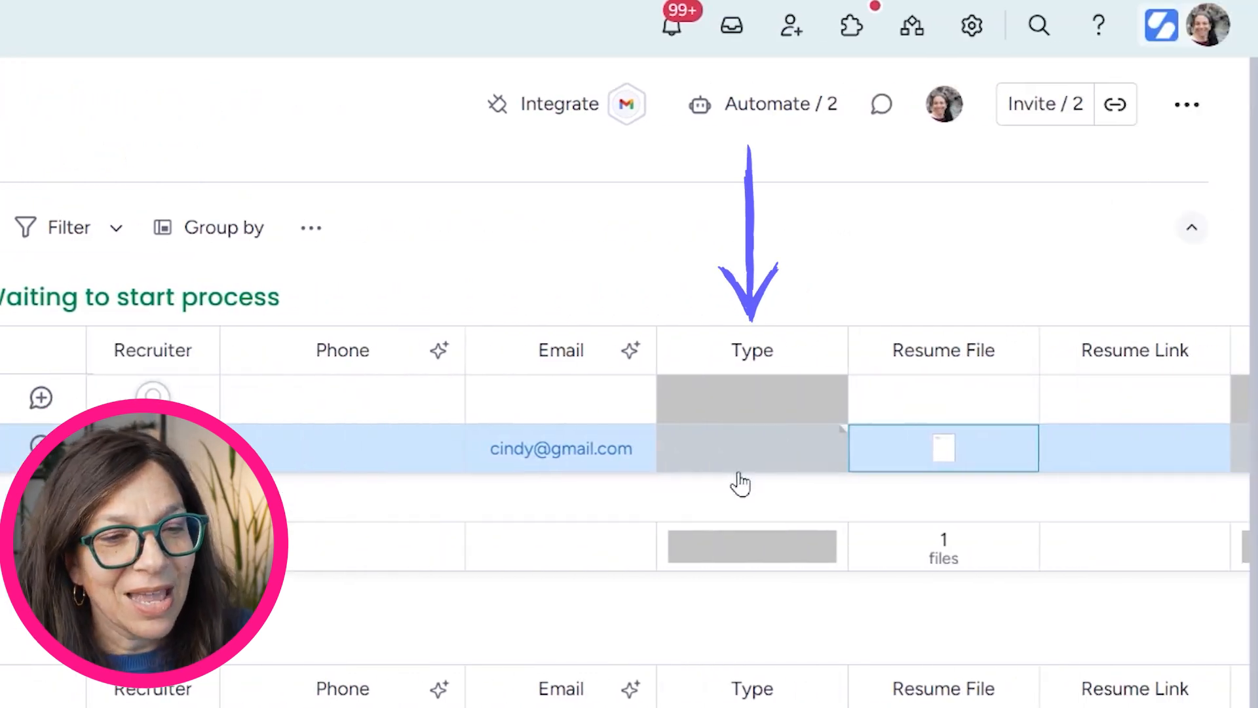
Set the second candidate's Type to CNA, then go to the Deals board
{"action": "left_click", "coordinate": [751, 466]}
{"action": "left_click", "coordinate": [751, 534]}
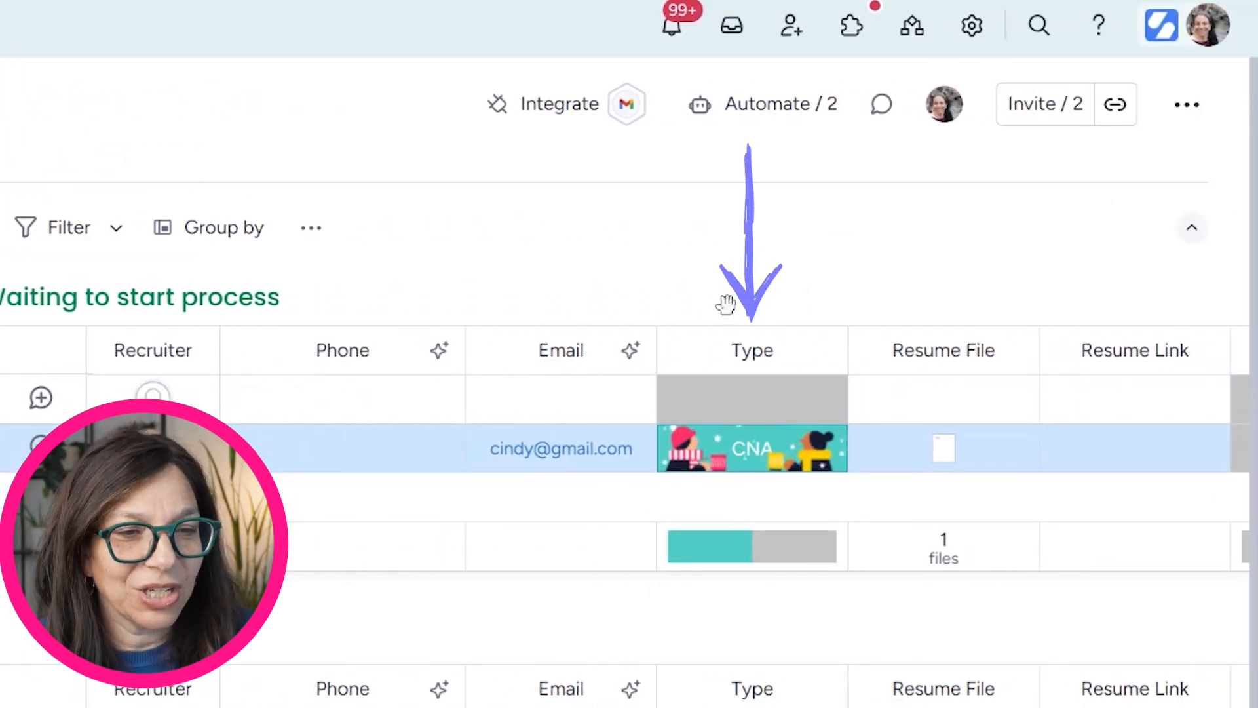
{"action": "scroll", "coordinate": [721, 446], "scroll_direction": "right", "scroll_amount": 8}
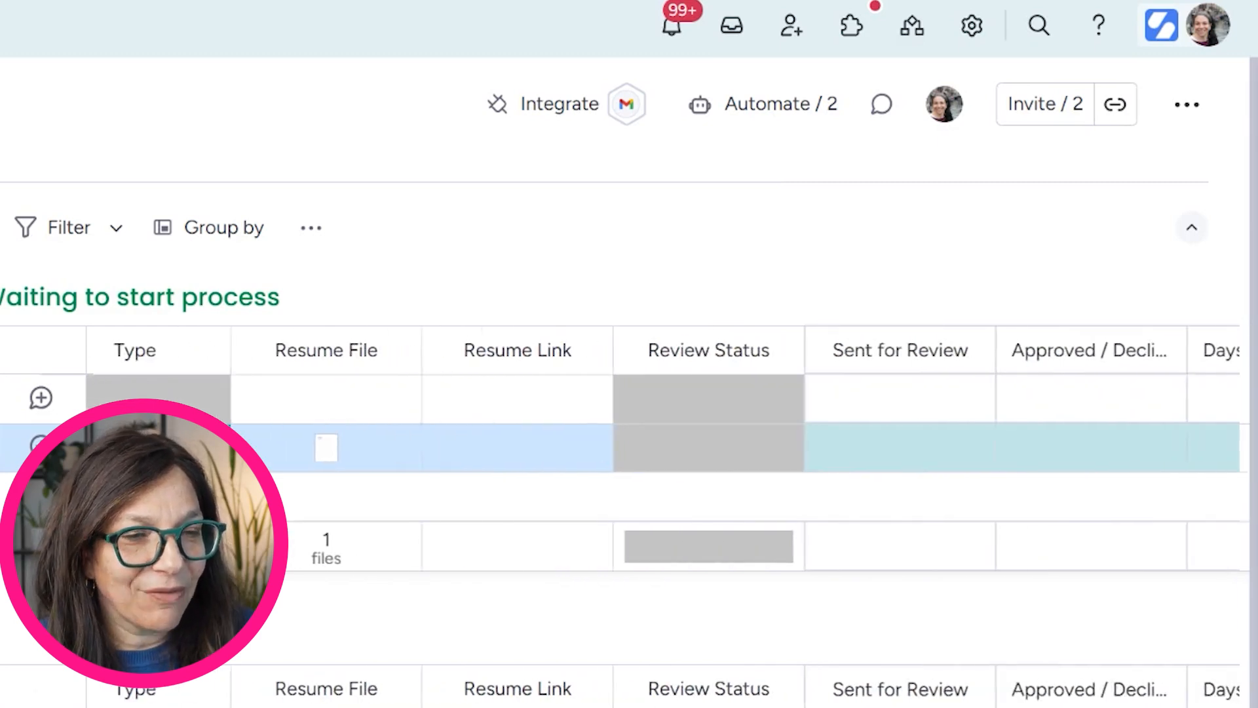
{"action": "scroll", "coordinate": [720, 446], "scroll_direction": "left", "scroll_amount": 8}
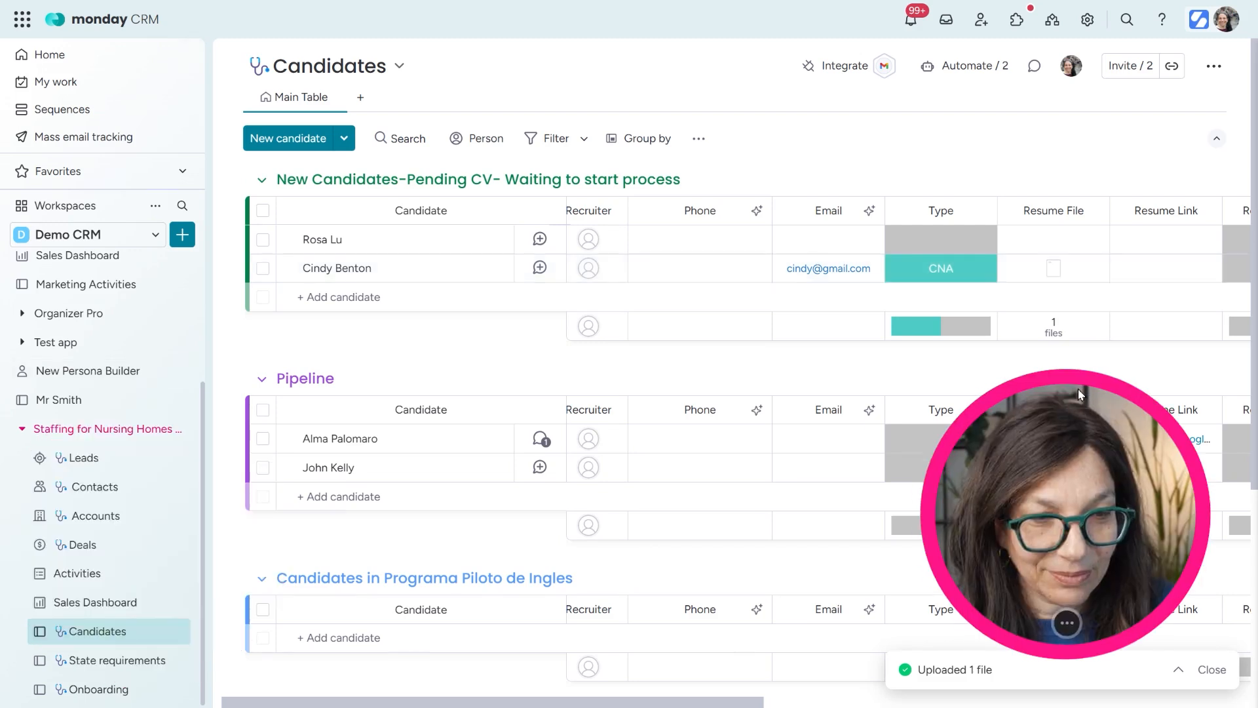
{"action": "left_click", "coordinate": [110, 545]}
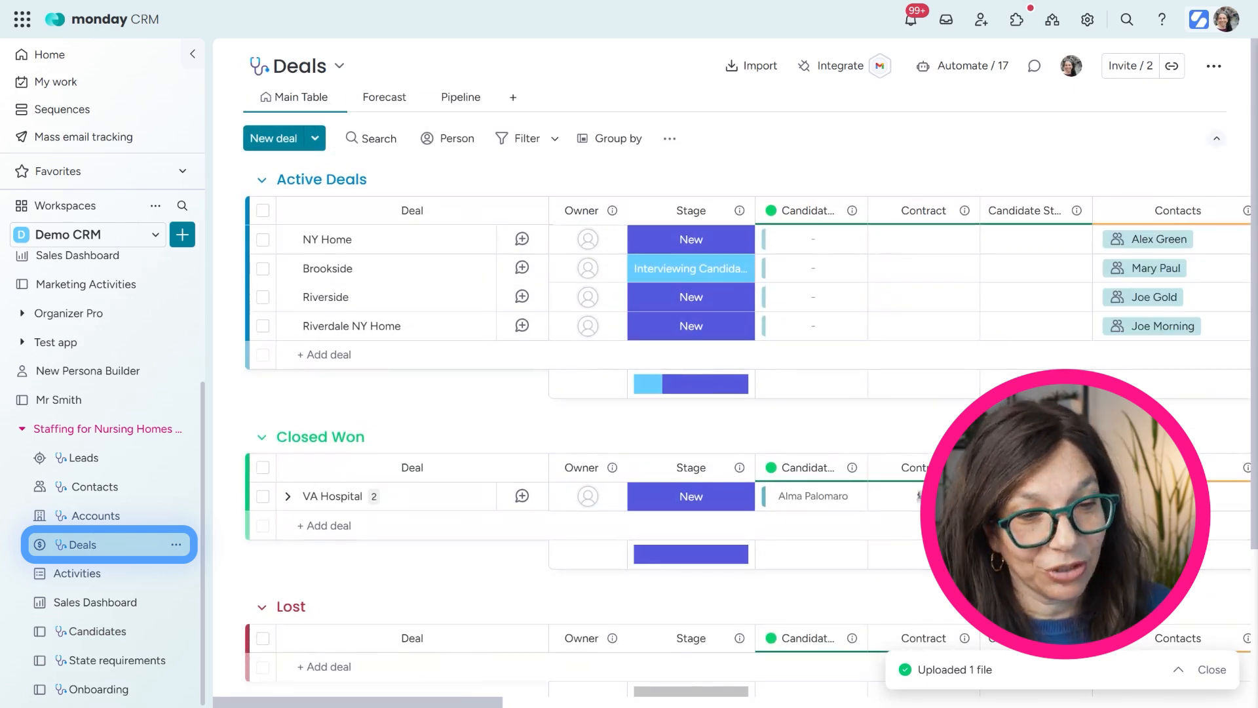
{"action": "left_click", "coordinate": [193, 55]}
{"action": "left_click", "coordinate": [193, 58]}
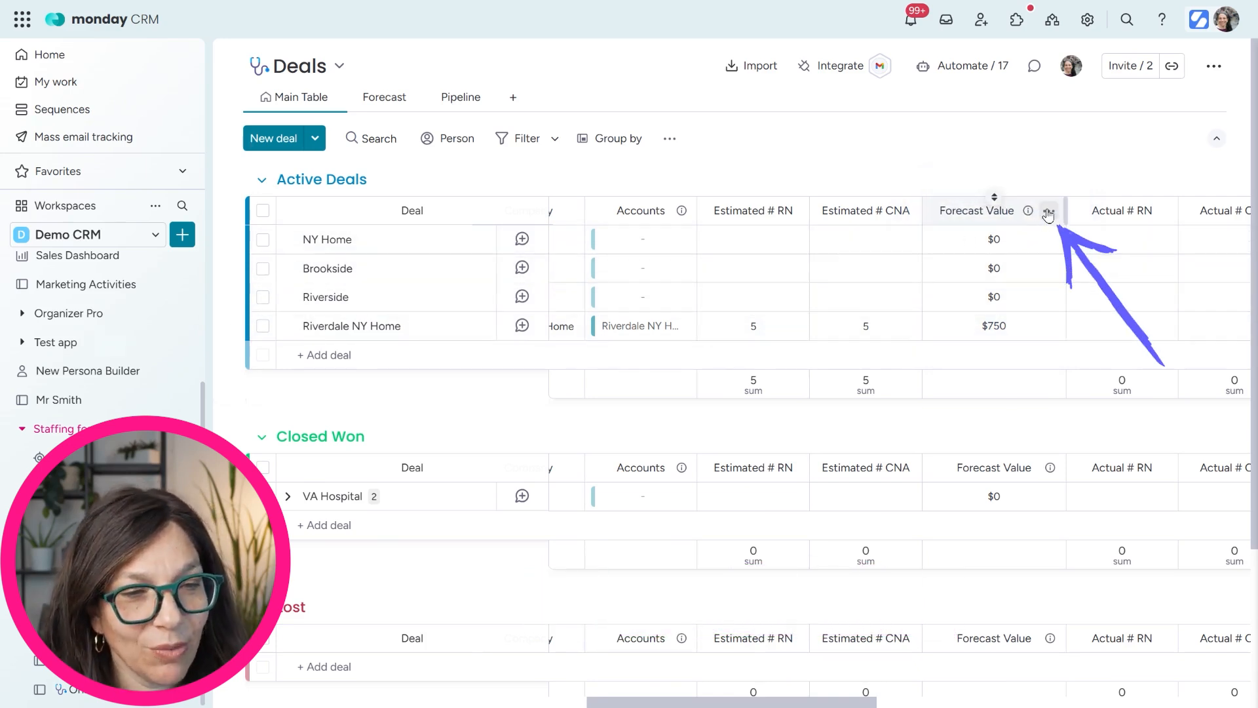
{"action": "left_click", "coordinate": [1048, 211]}
{"action": "mouse_move", "coordinate": [937, 218]}
{"action": "left_click", "coordinate": [797, 227]}
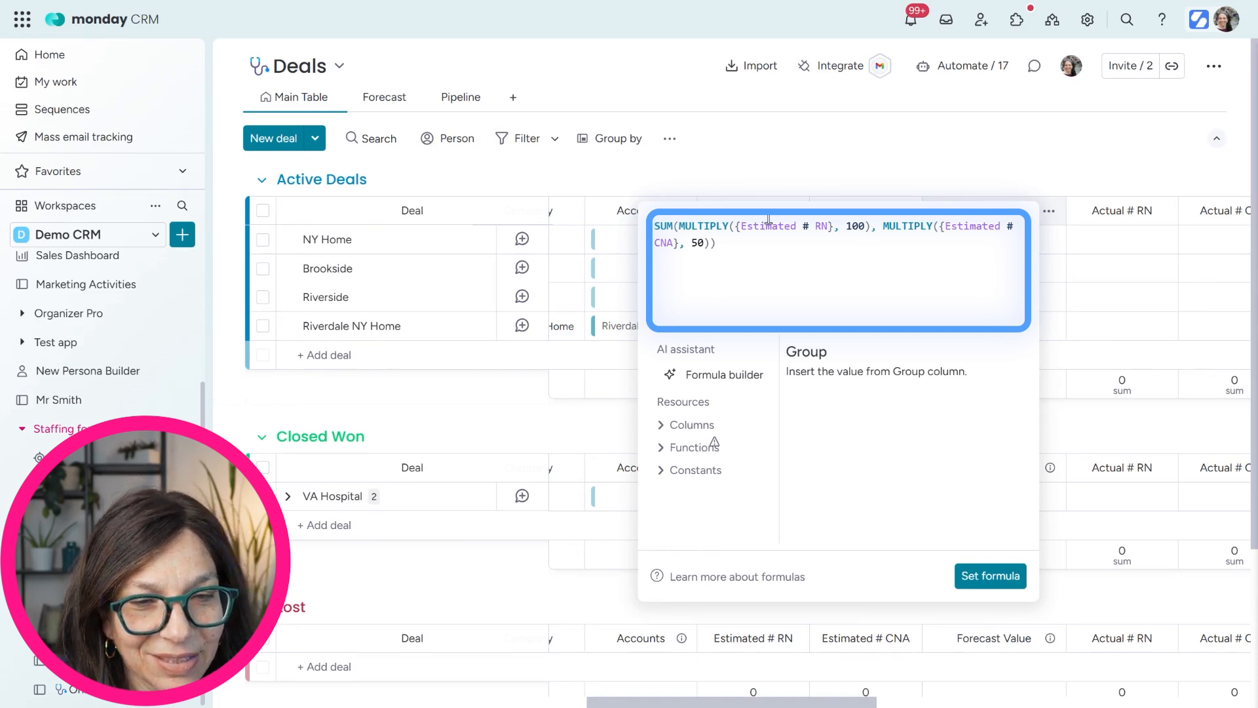
{"action": "left_click", "coordinate": [820, 169]}
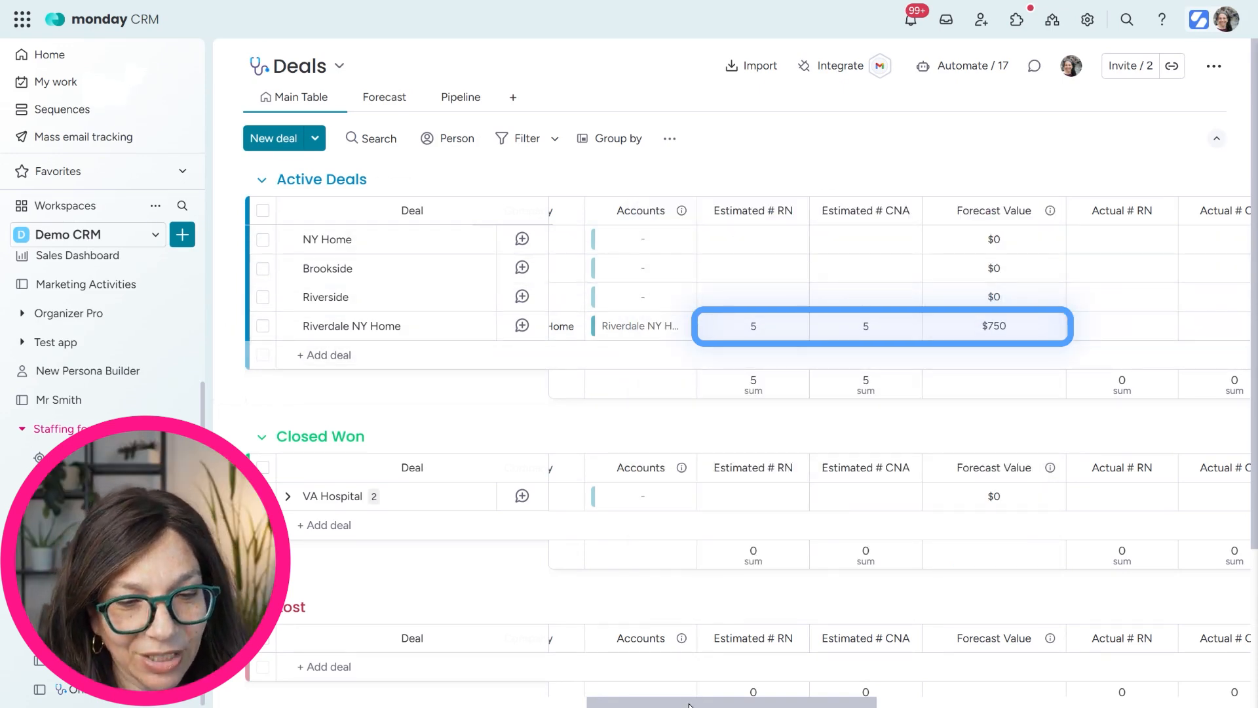
{"action": "left_click_drag", "start_coordinate": [690, 705], "coordinate": [758, 704]}
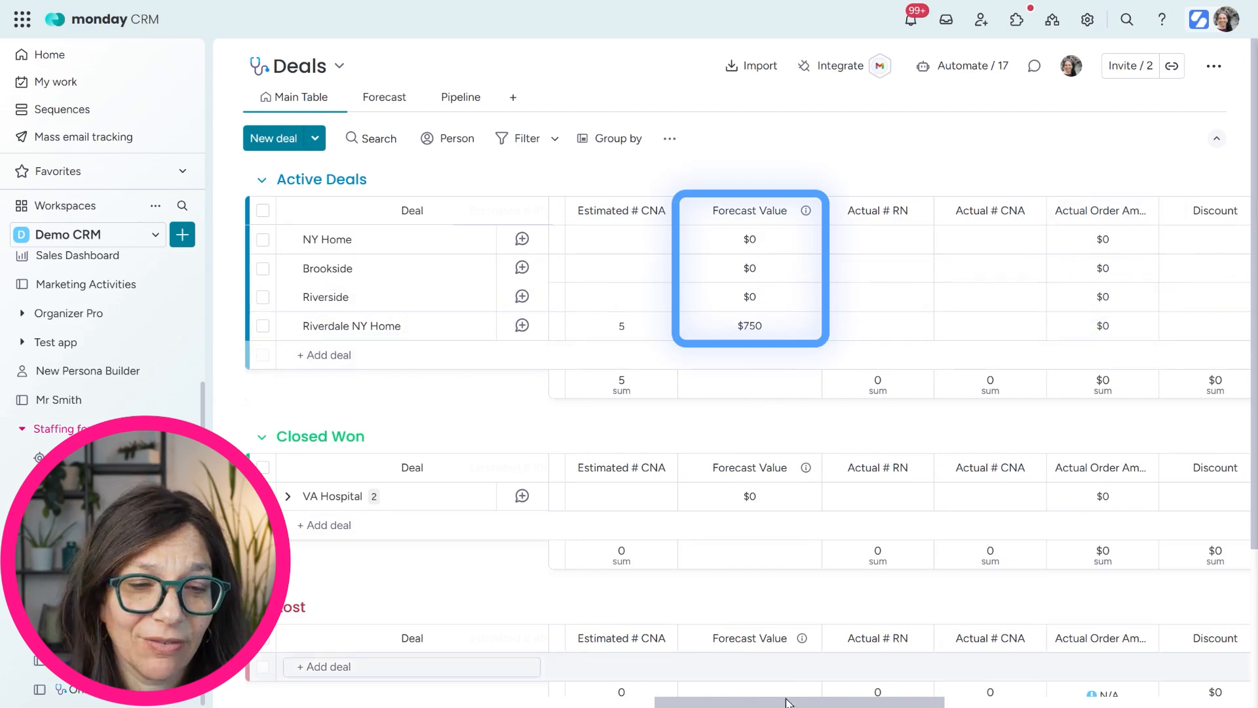
{"action": "left_click_drag", "start_coordinate": [783, 704], "coordinate": [281, 662]}
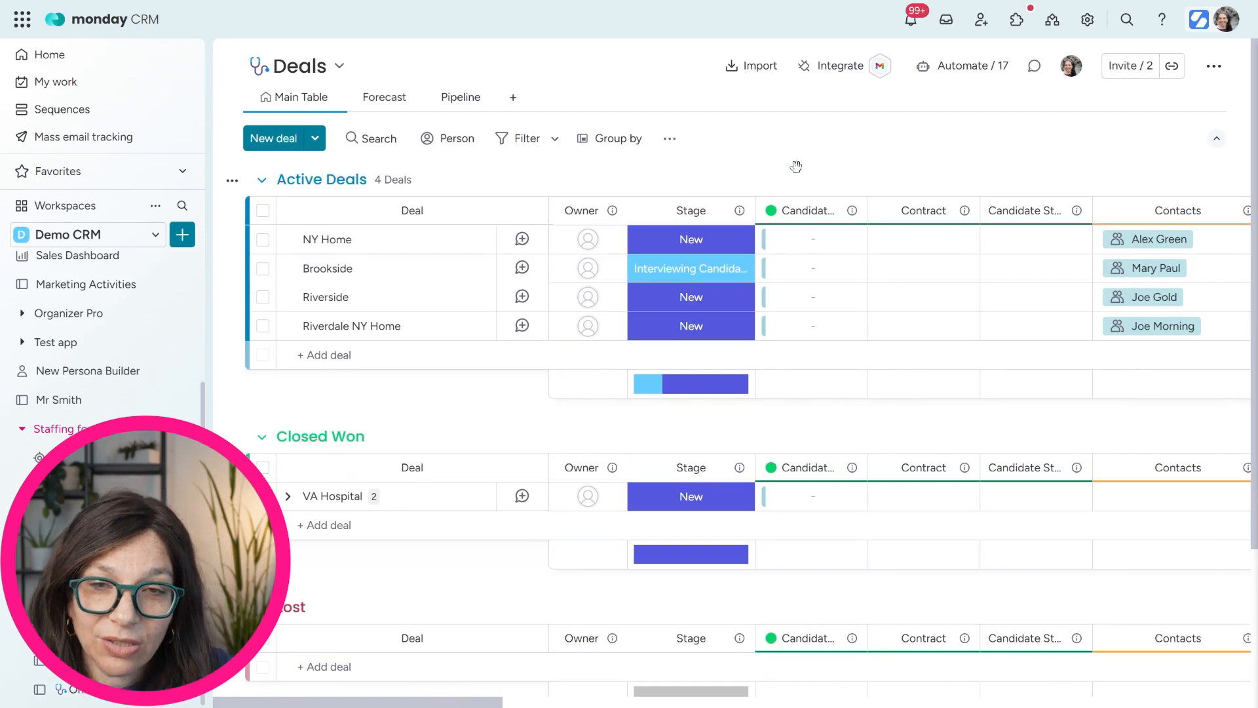
Link two candidates to Riverdale NY Home through its Candidates cell and expand the deal's subitems
{"action": "left_click", "coordinate": [795, 333]}
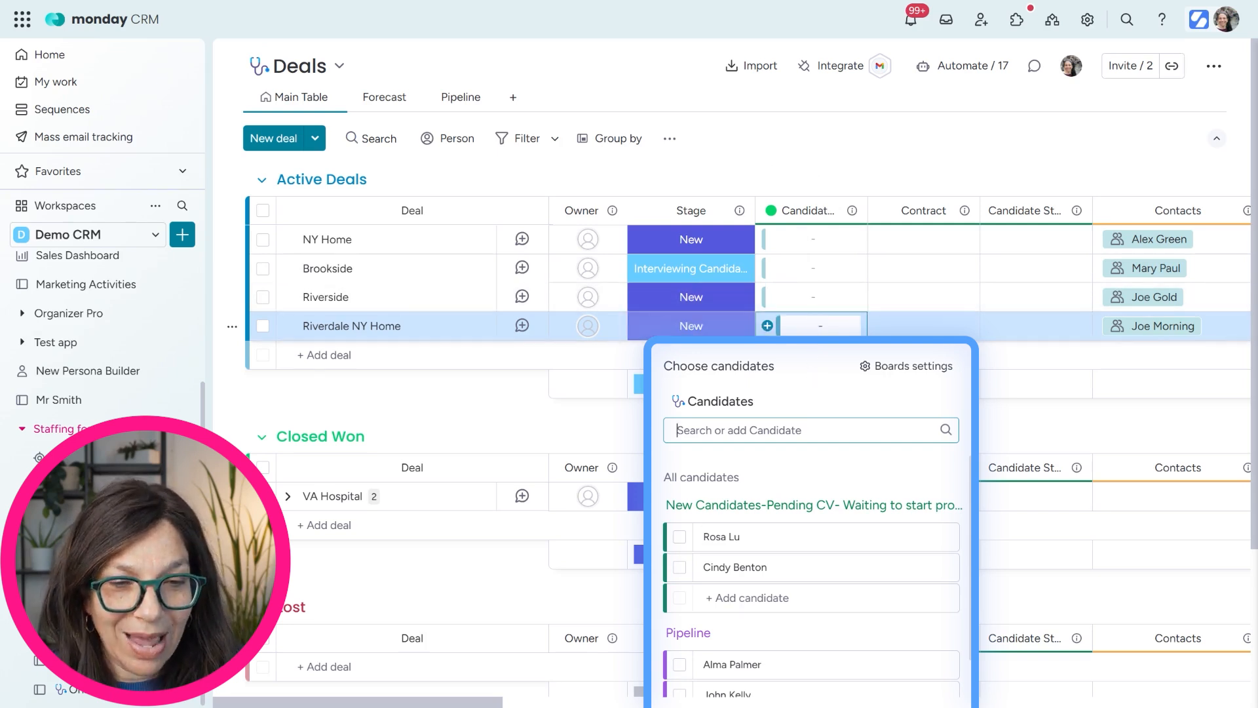
{"action": "left_click", "coordinate": [680, 669]}
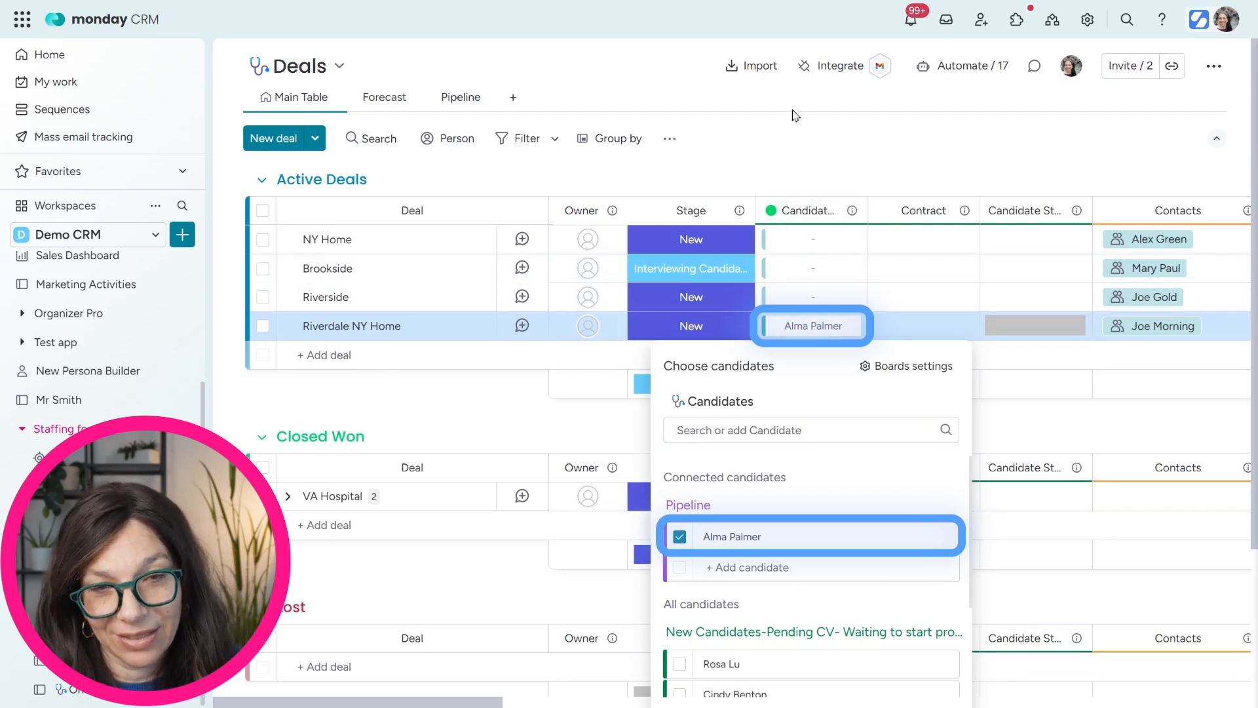
{"action": "left_click", "coordinate": [791, 147]}
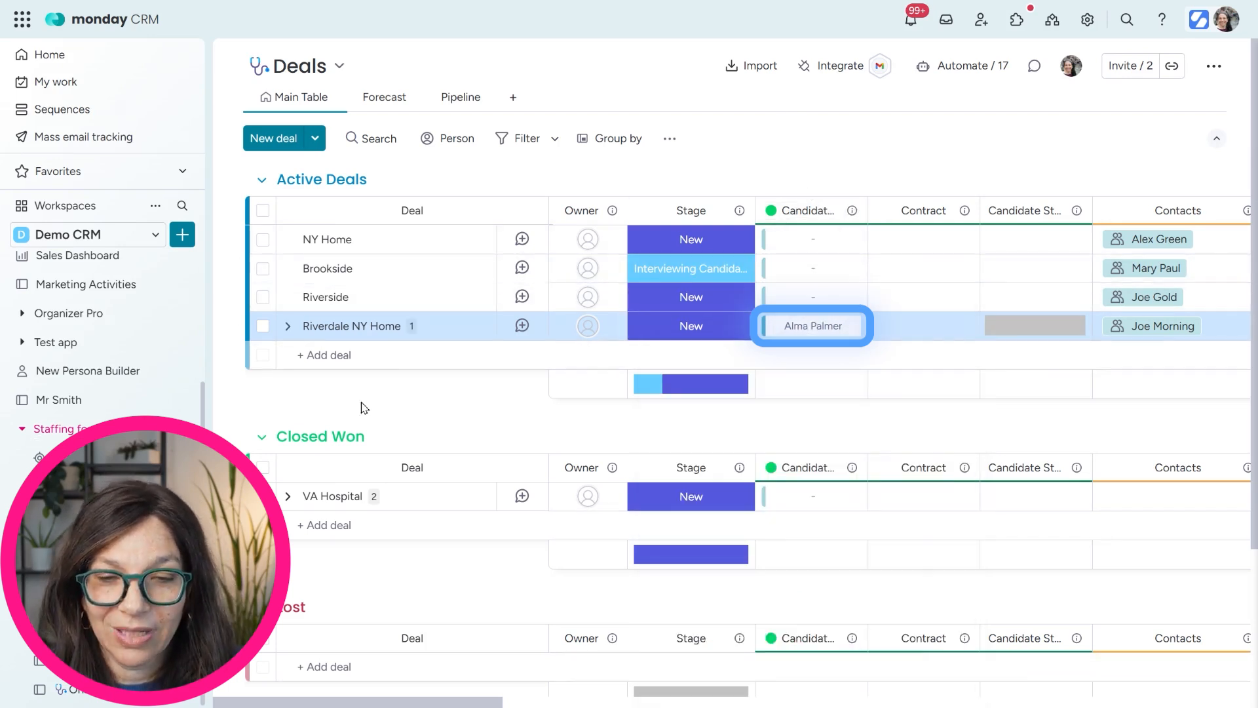
{"action": "left_click", "coordinate": [287, 326]}
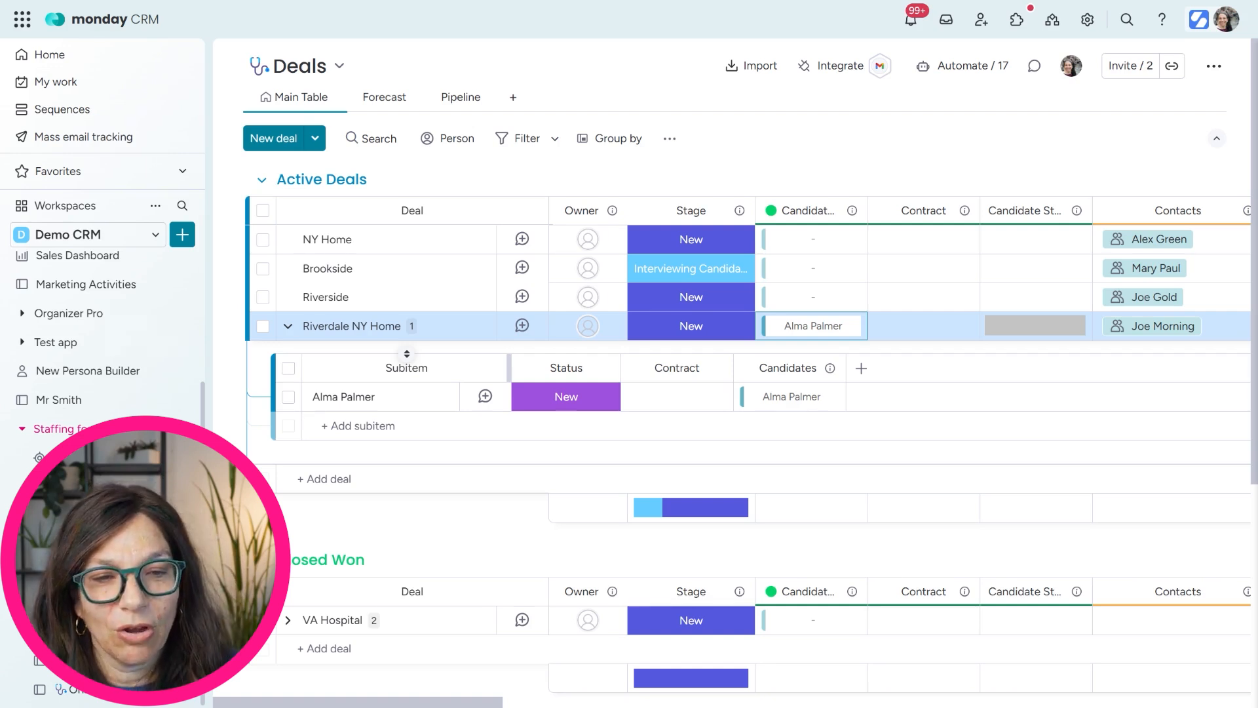
{"action": "left_click", "coordinate": [767, 327]}
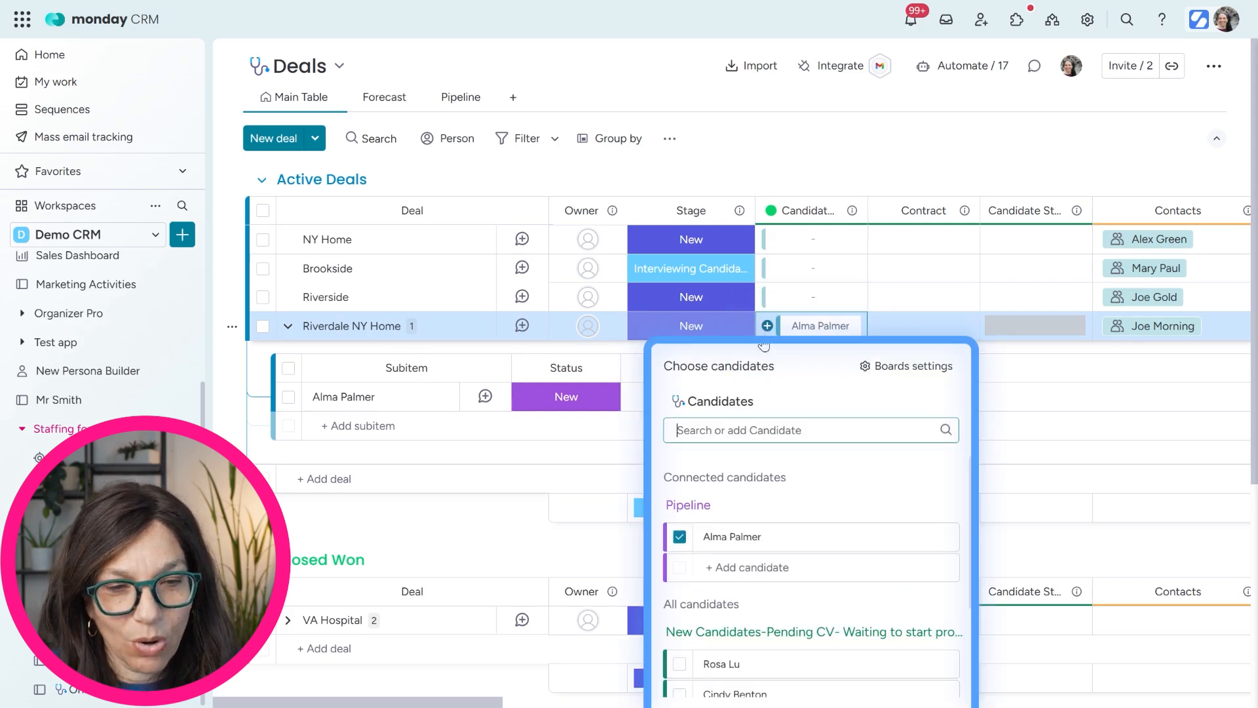
{"action": "left_click", "coordinate": [679, 663]}
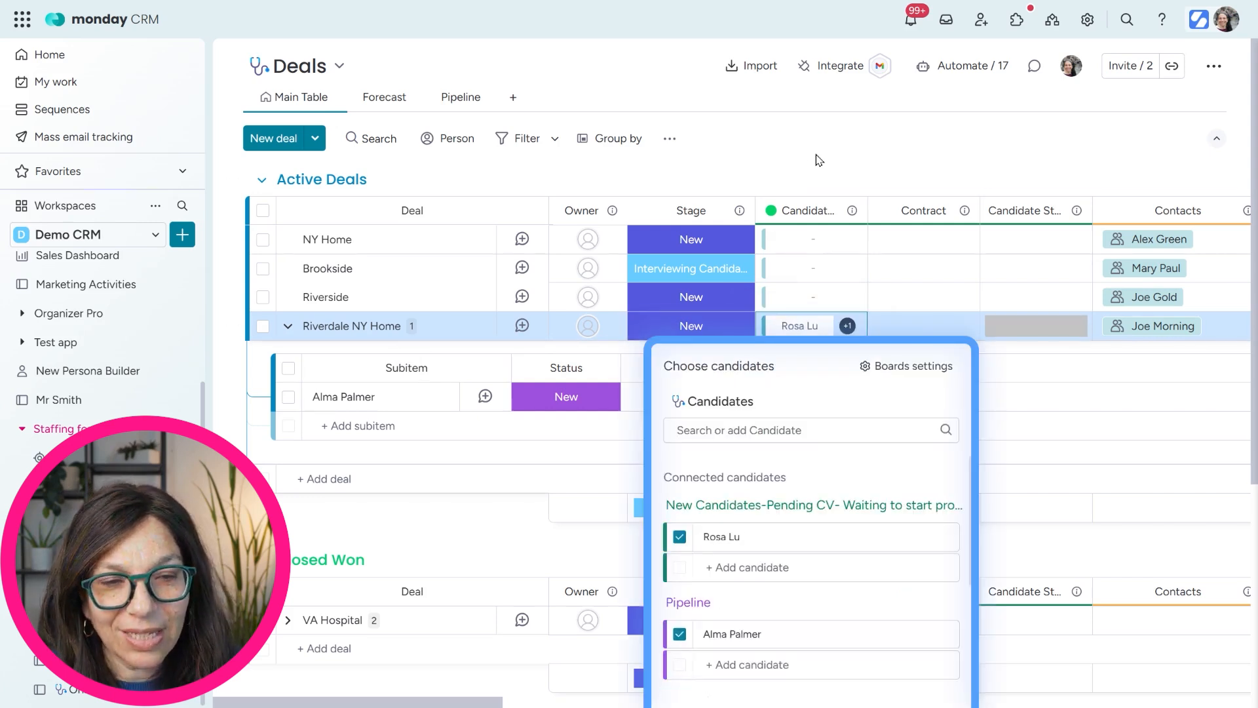
{"action": "left_click", "coordinate": [492, 247]}
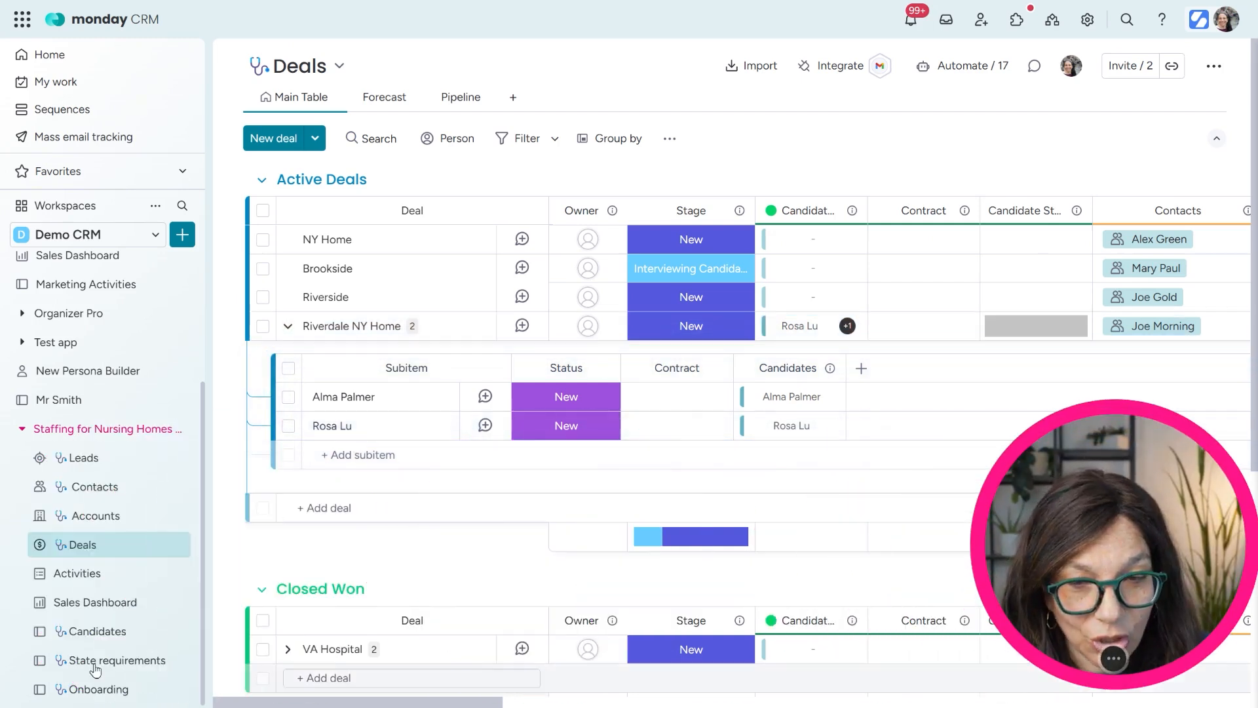
{"action": "left_click", "coordinate": [98, 631]}
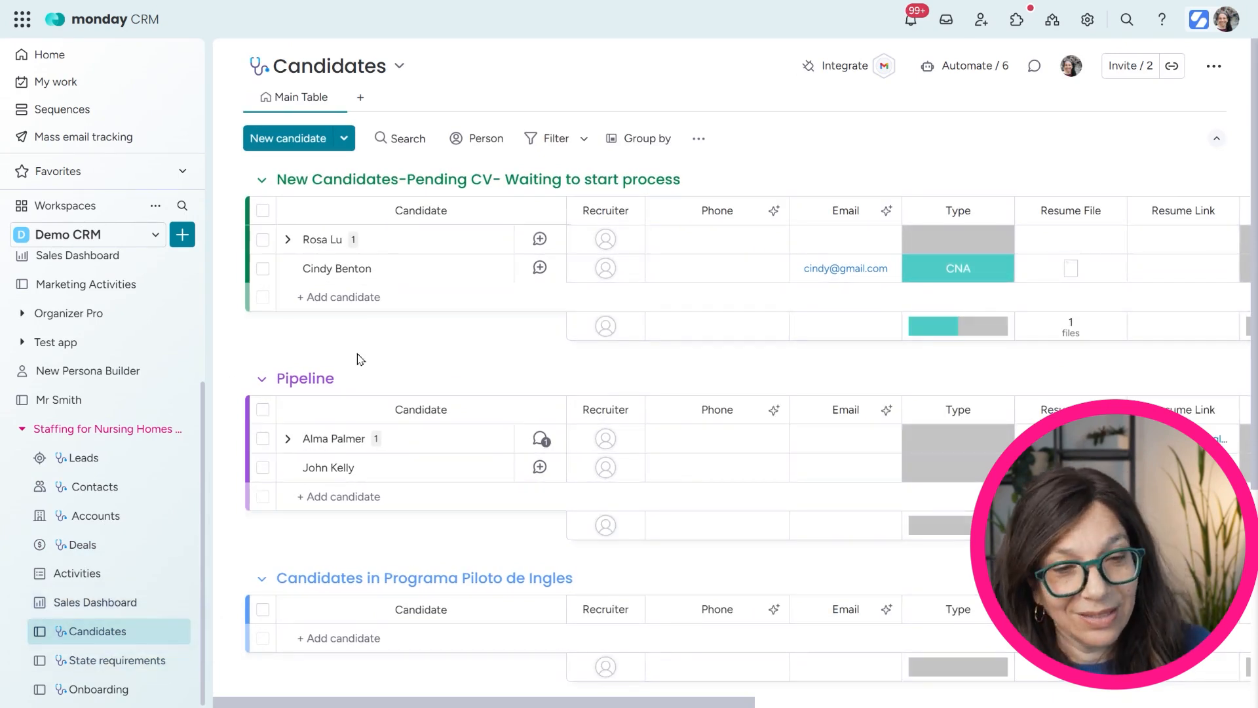
{"action": "left_click", "coordinate": [287, 438]}
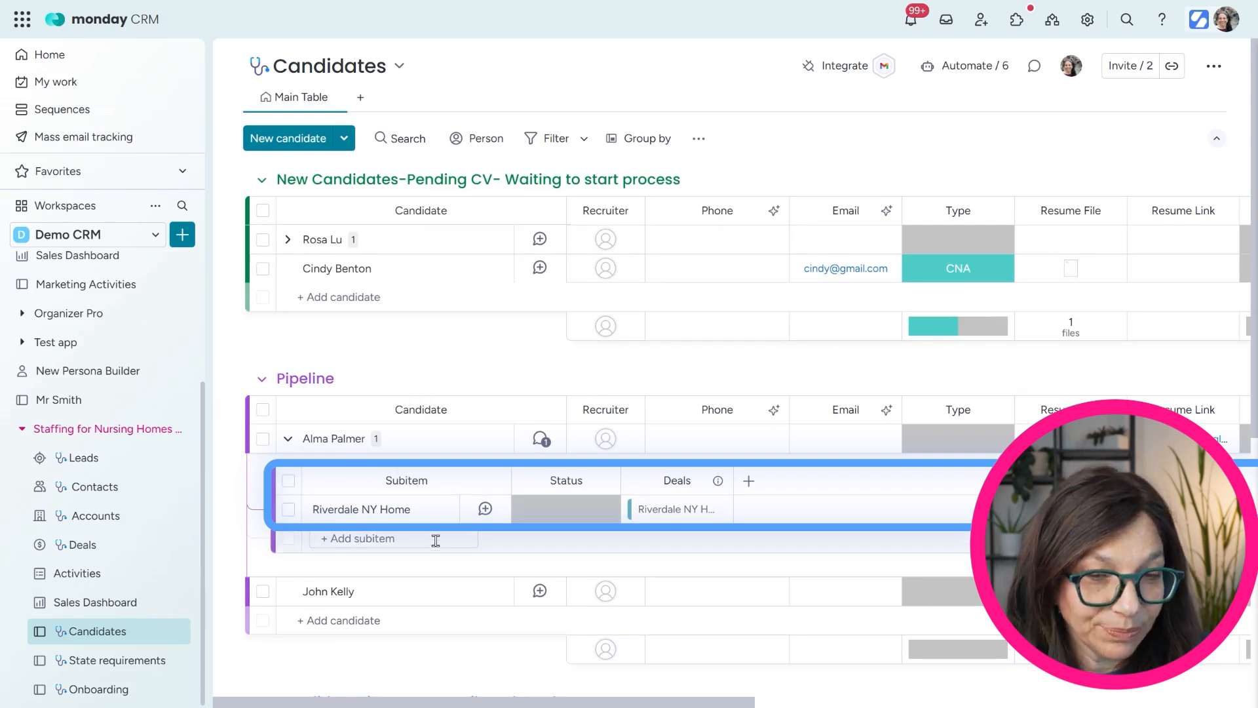
{"action": "left_click", "coordinate": [289, 241]}
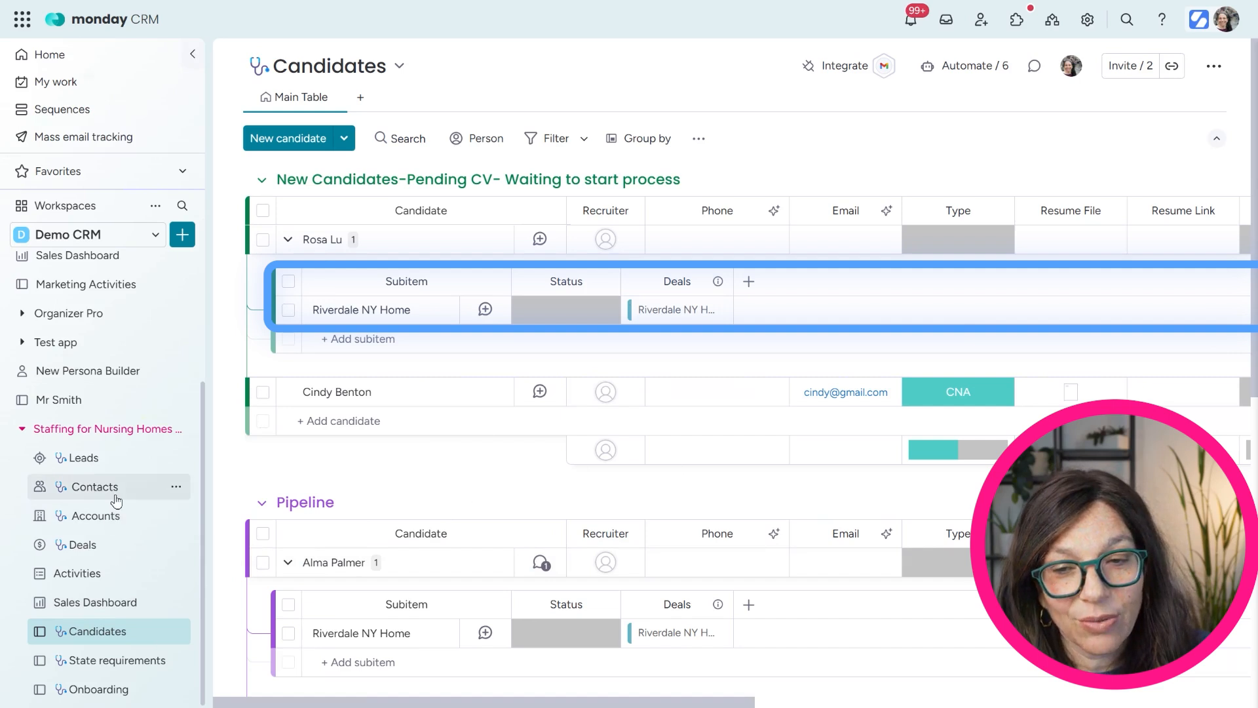
{"action": "left_click", "coordinate": [109, 543]}
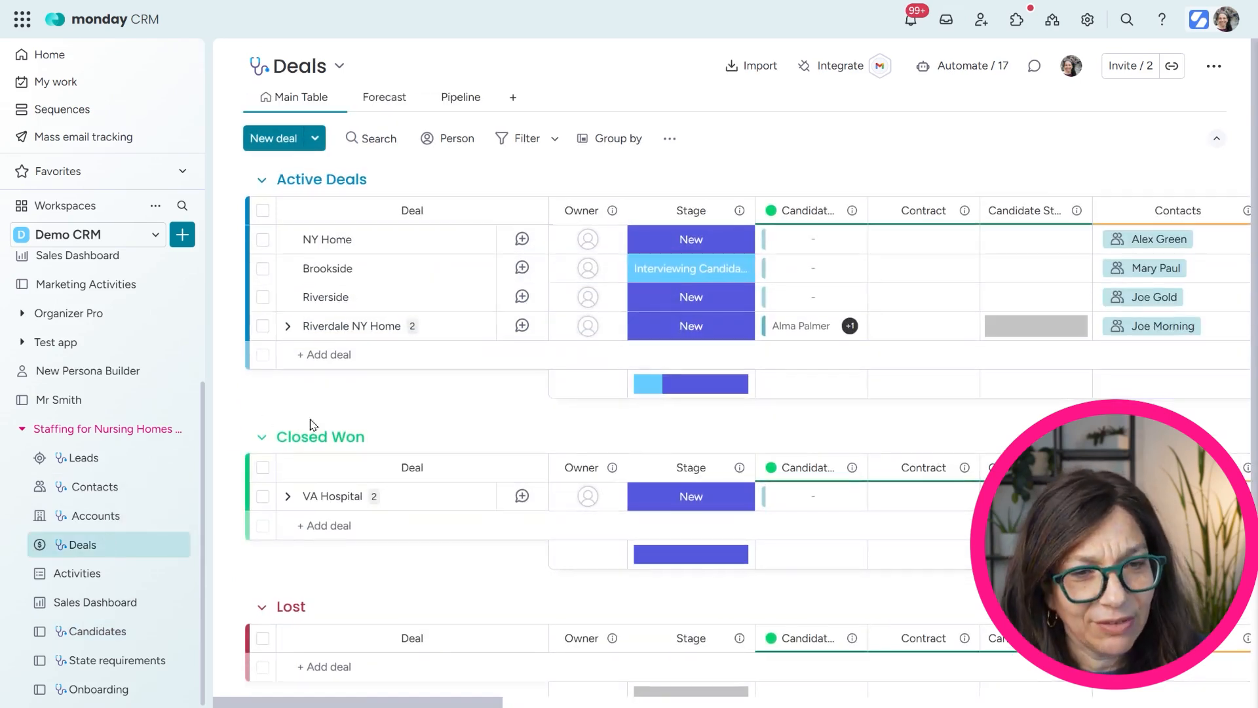
Expand Riverdale NY Home to list its two candidate subitems and scroll across its columns
{"action": "left_click", "coordinate": [287, 326]}
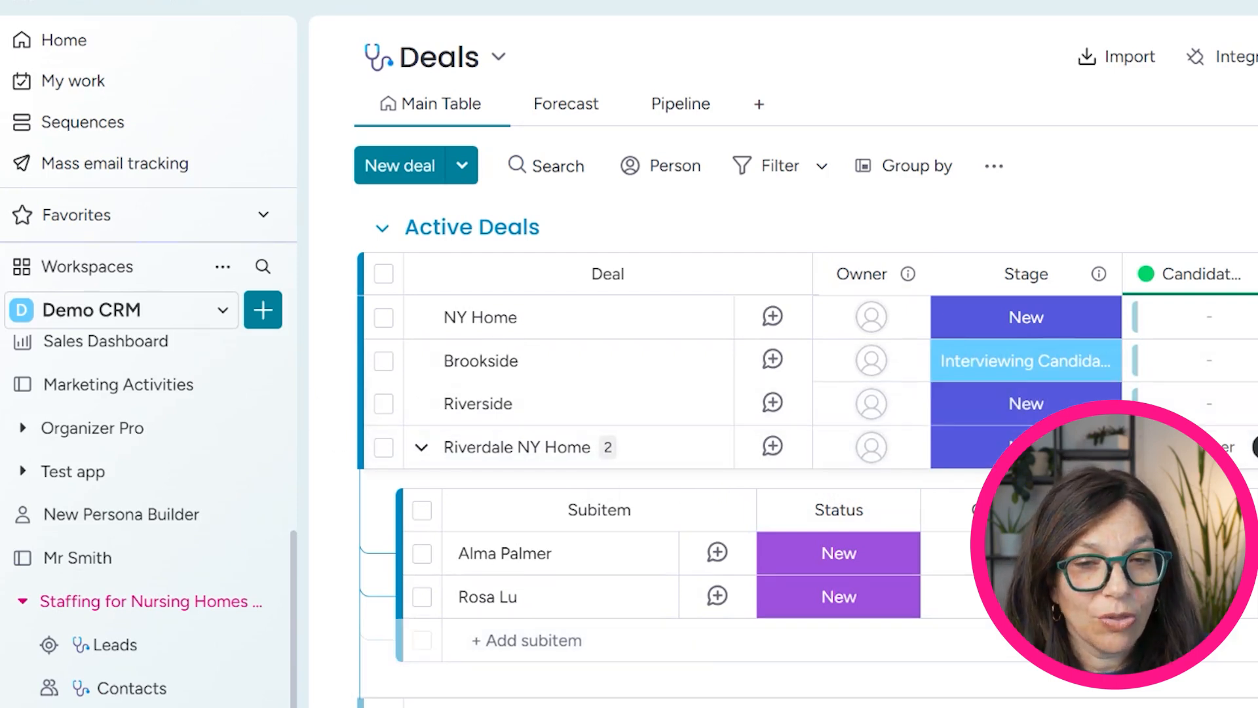
{"action": "scroll", "coordinate": [970, 393], "scroll_direction": "right", "scroll_amount": 5}
{"action": "scroll", "coordinate": [970, 393], "scroll_direction": "left", "scroll_amount": 5}
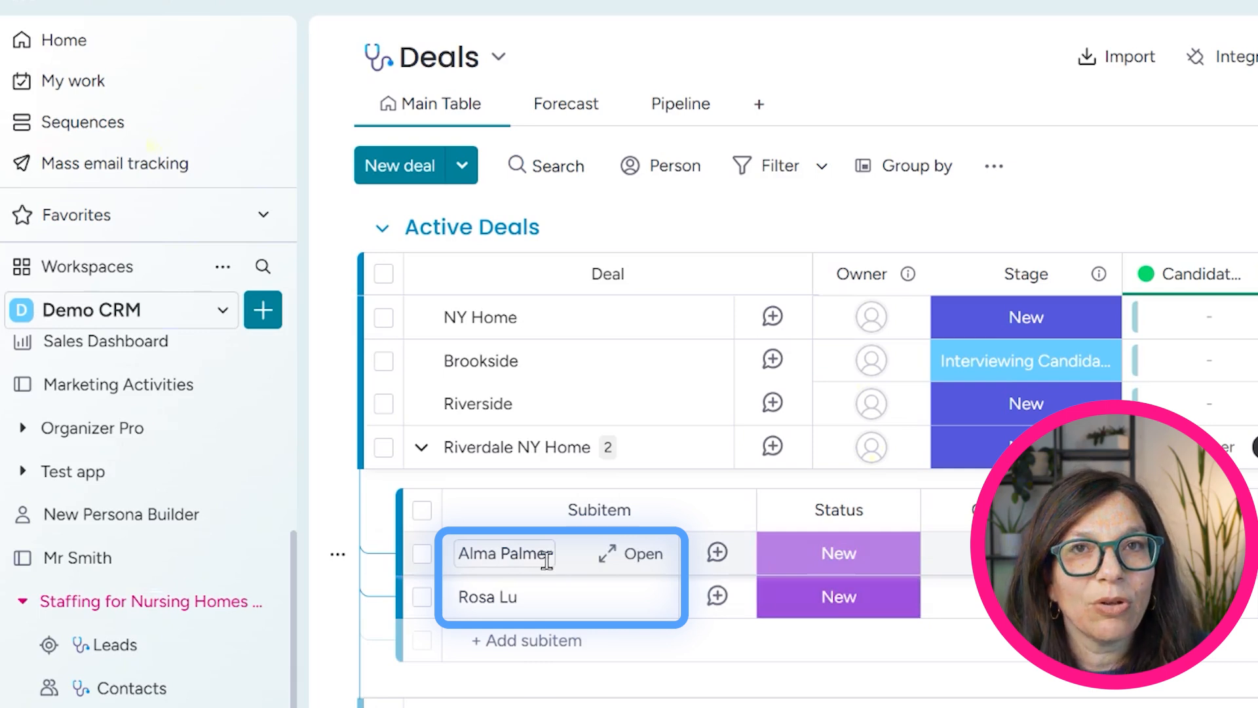
{"action": "scroll", "coordinate": [806, 426], "scroll_direction": "right", "scroll_amount": 15}
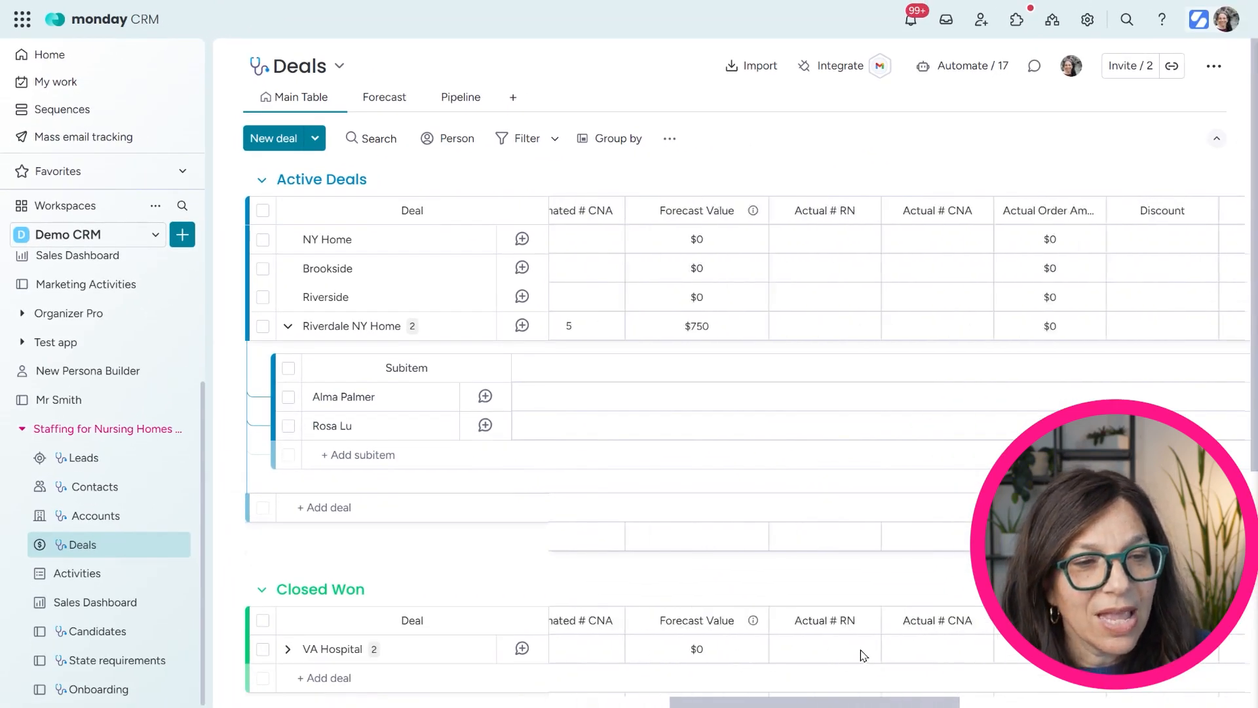
{"action": "scroll", "coordinate": [864, 655], "scroll_direction": "right", "scroll_amount": 12}
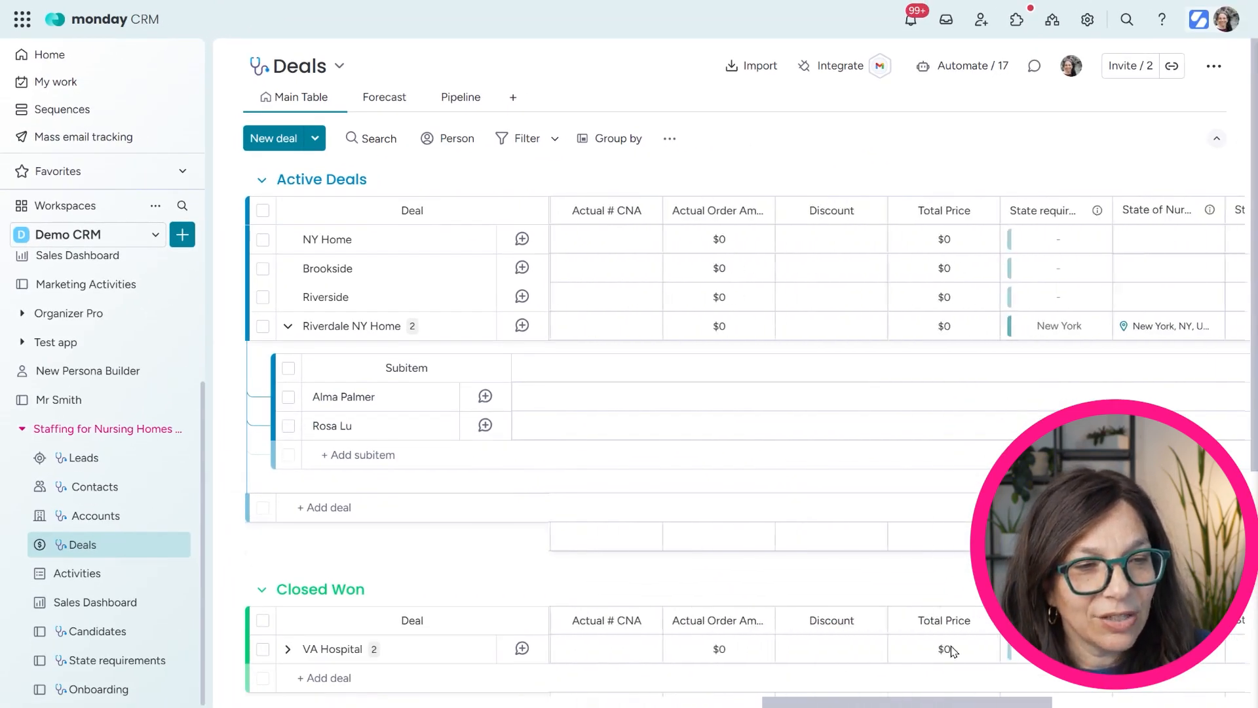
Change Riverdale NY Home's Email status cell to Send Email, then scroll the board back left
{"action": "left_click", "coordinate": [1017, 326]}
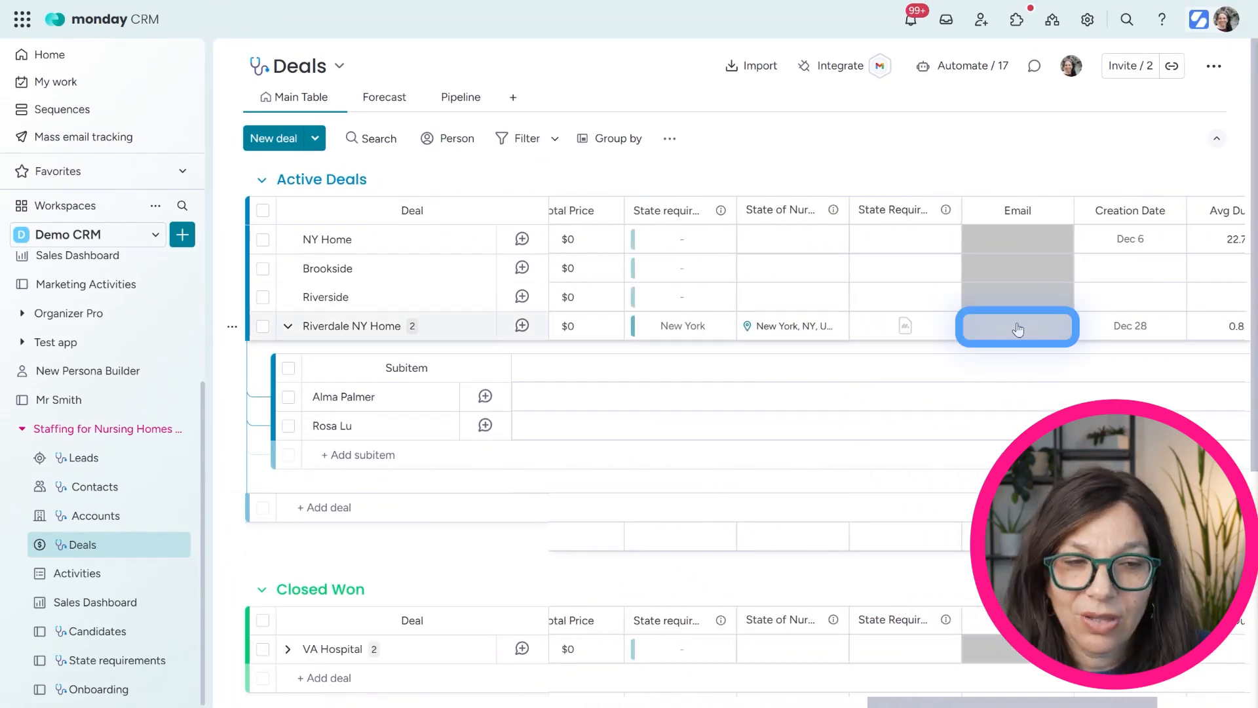
{"action": "left_click", "coordinate": [1002, 380]}
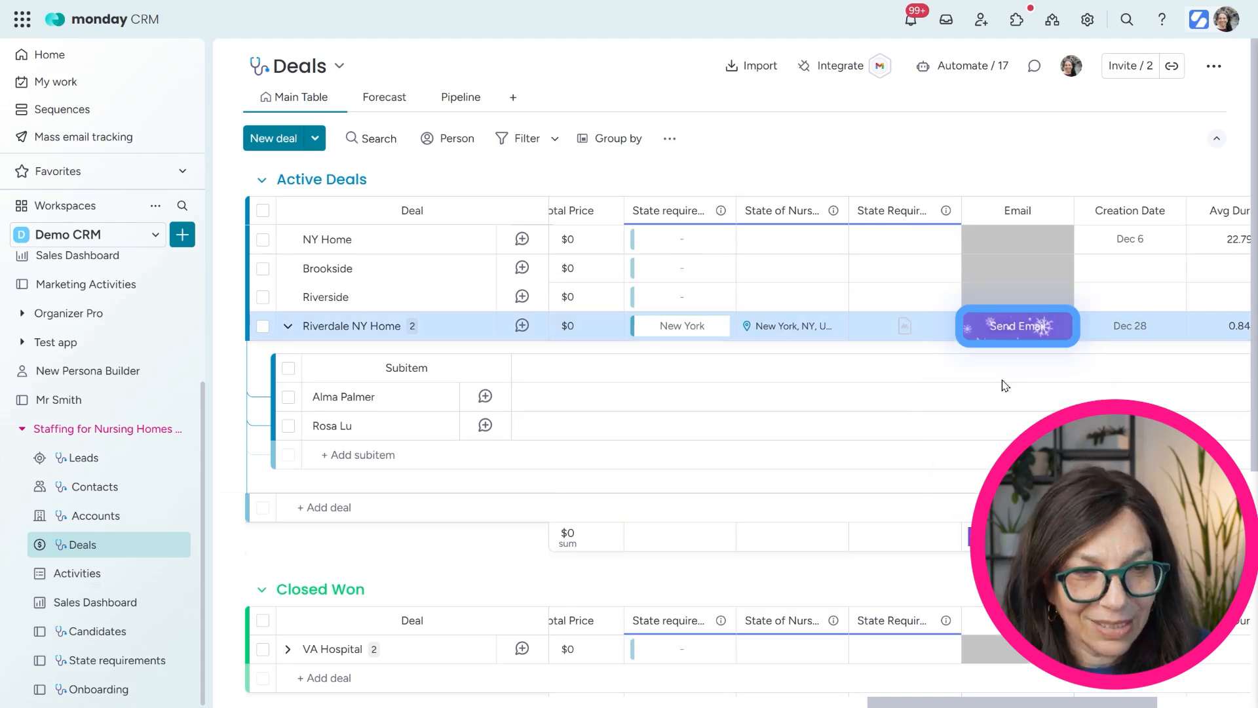
{"action": "scroll", "coordinate": [818, 706], "scroll_direction": "left", "scroll_amount": 1}
{"action": "scroll", "coordinate": [818, 706], "scroll_direction": "left", "scroll_amount": 15}
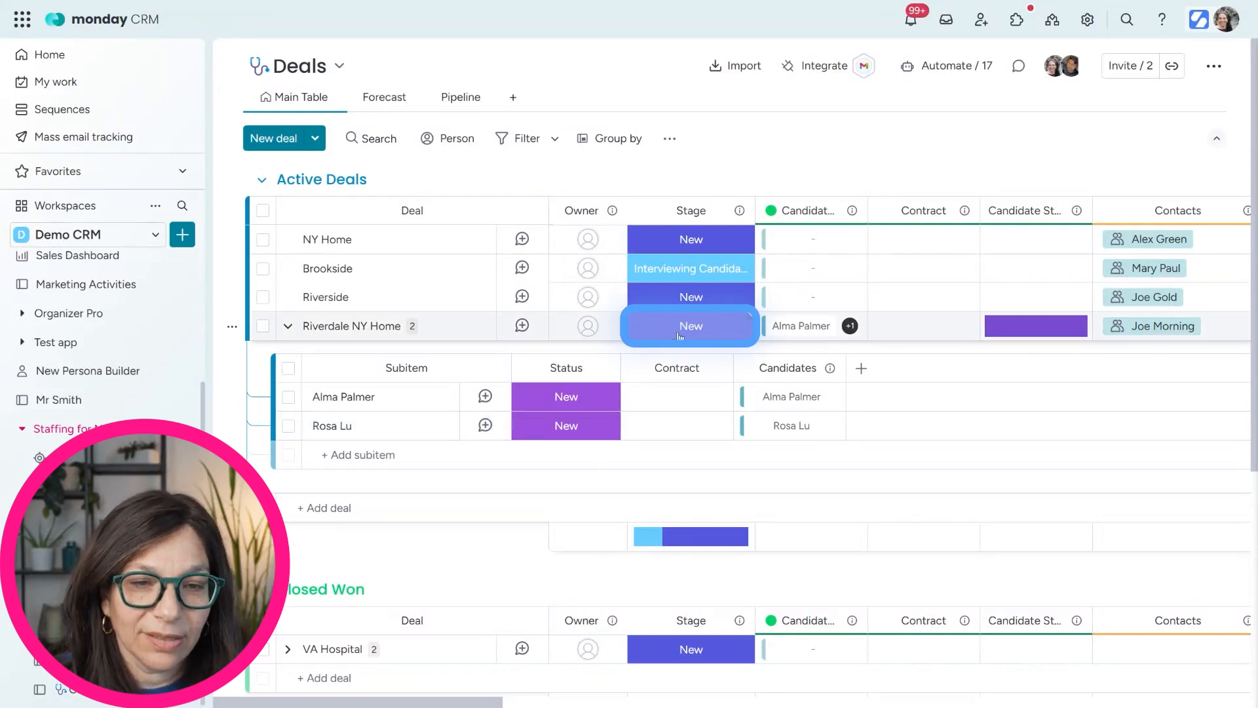
Add a 30-minute Meeting activity reading 'Met with cleint' on the Riverdale NY Home card, then close it
{"action": "left_click", "coordinate": [678, 335]}
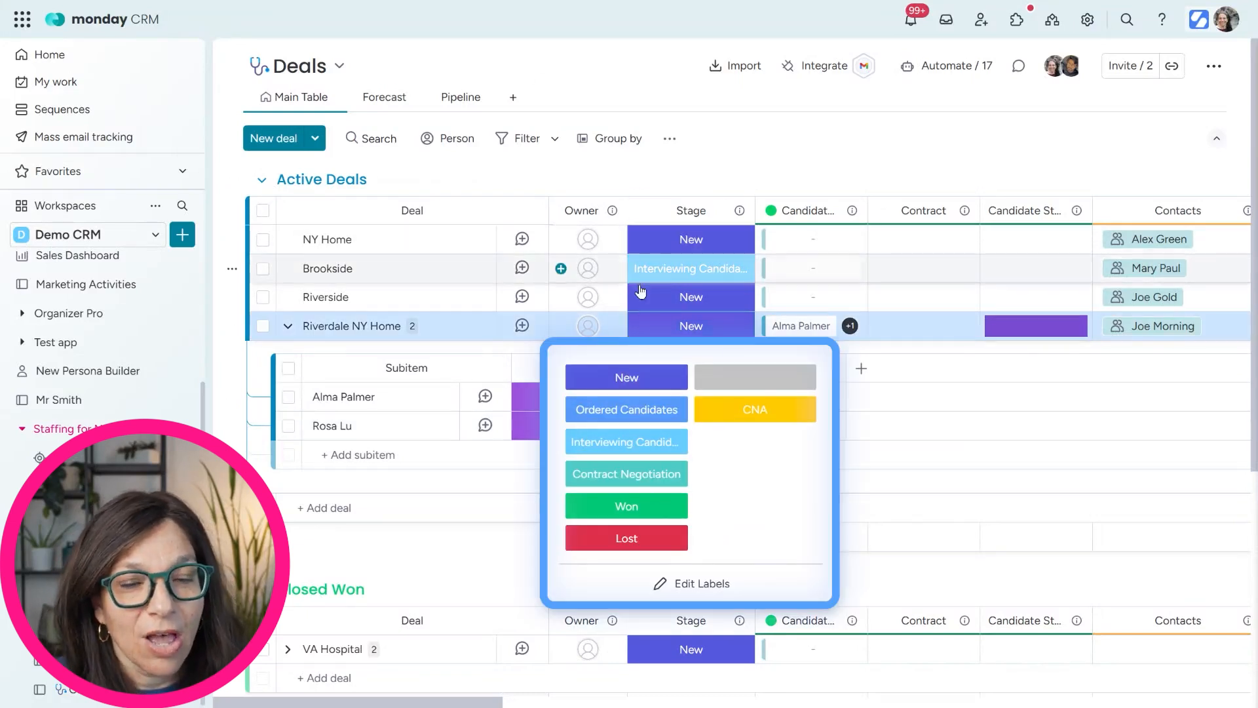
{"action": "left_click", "coordinate": [816, 153]}
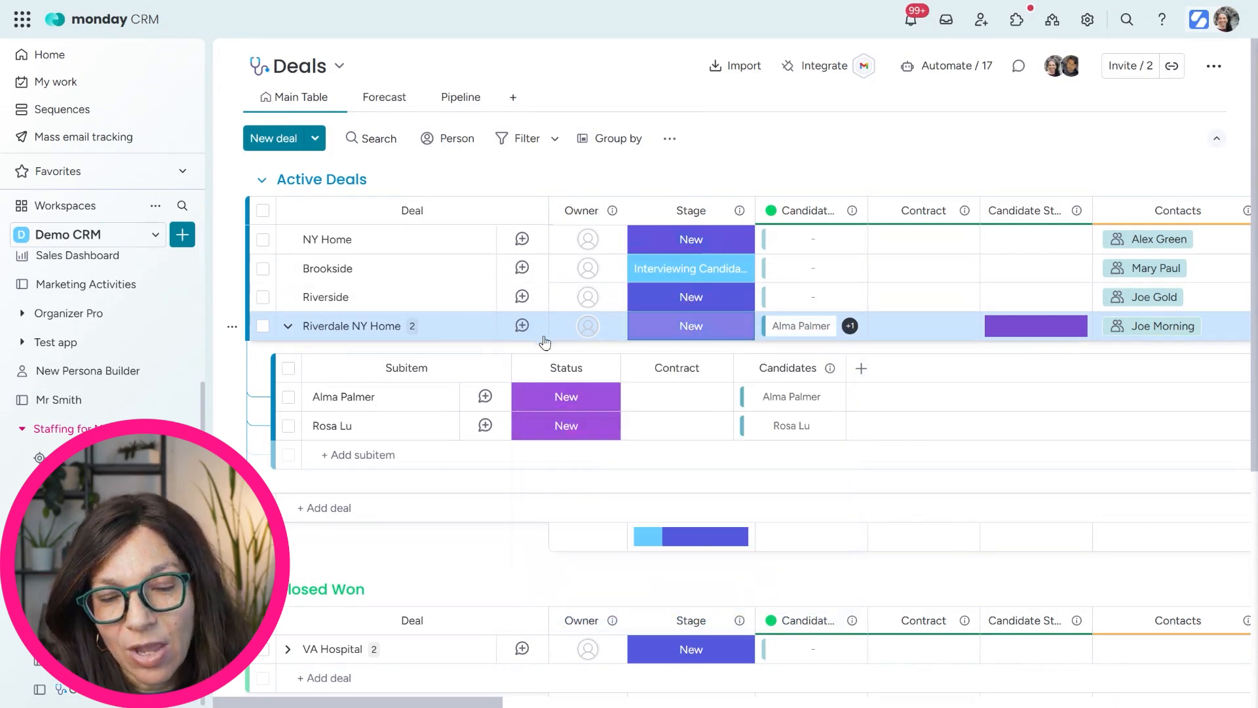
{"action": "left_click", "coordinate": [521, 327]}
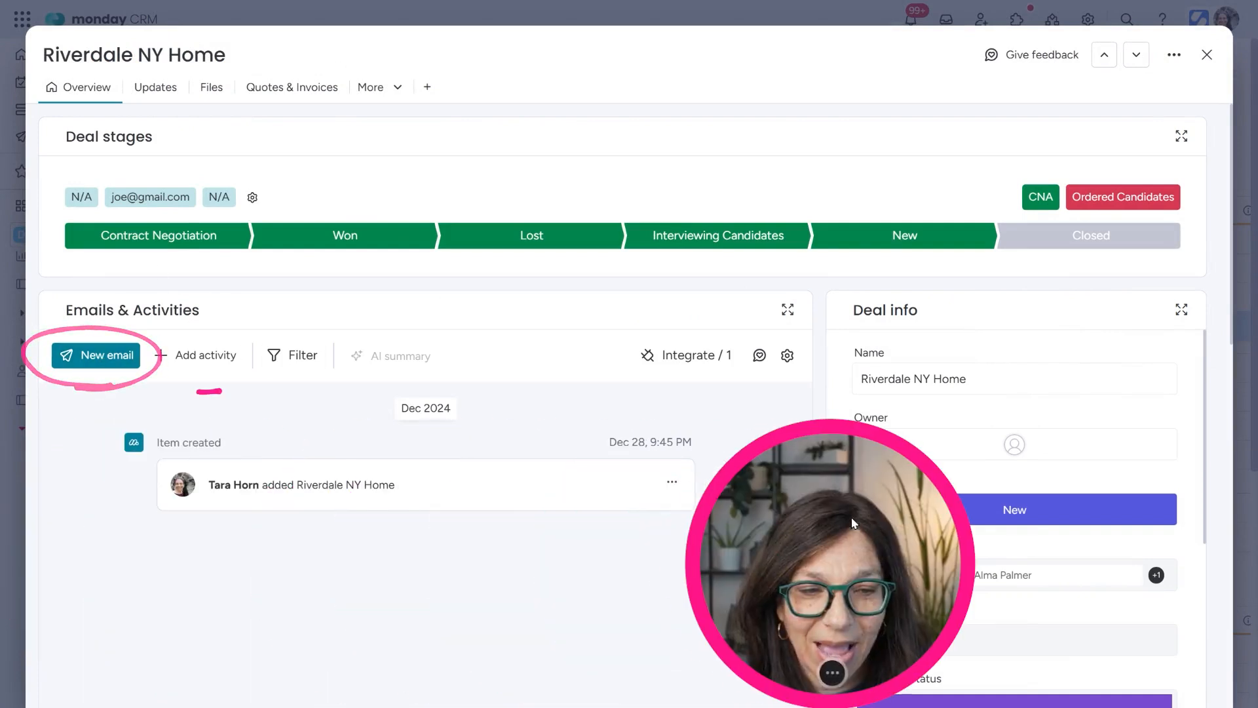
{"action": "left_click", "coordinate": [196, 366]}
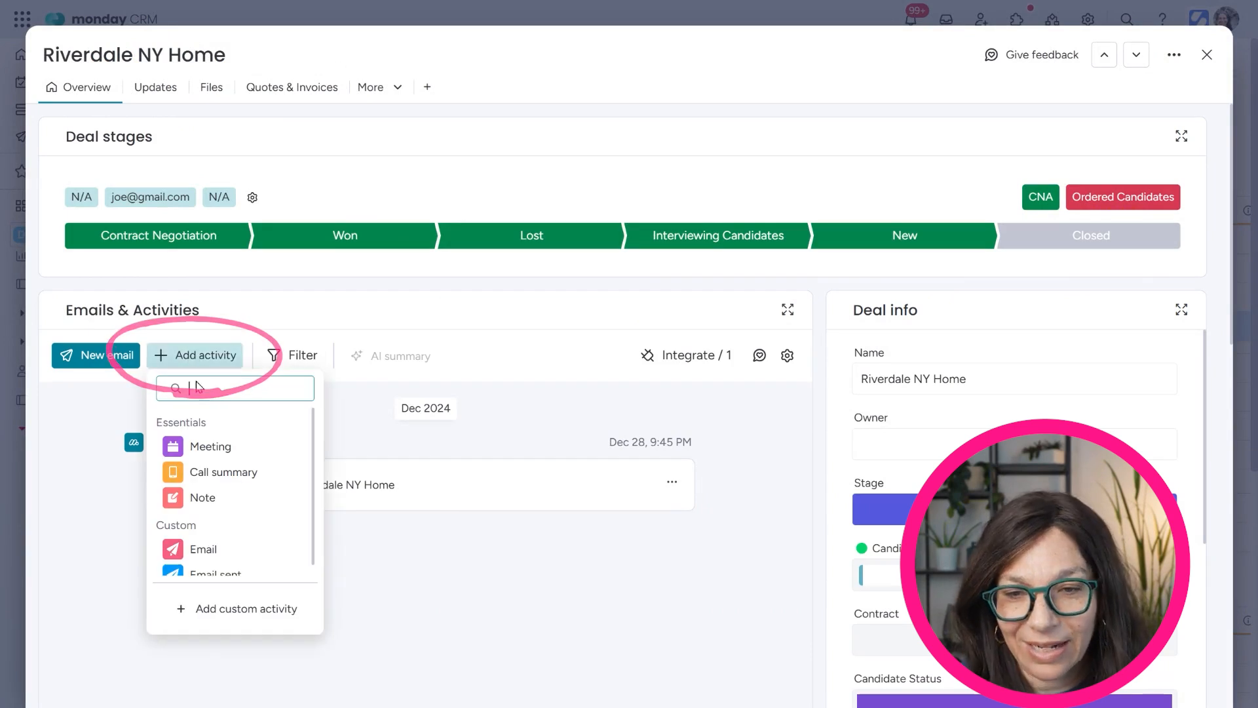
{"action": "left_click", "coordinate": [210, 446]}
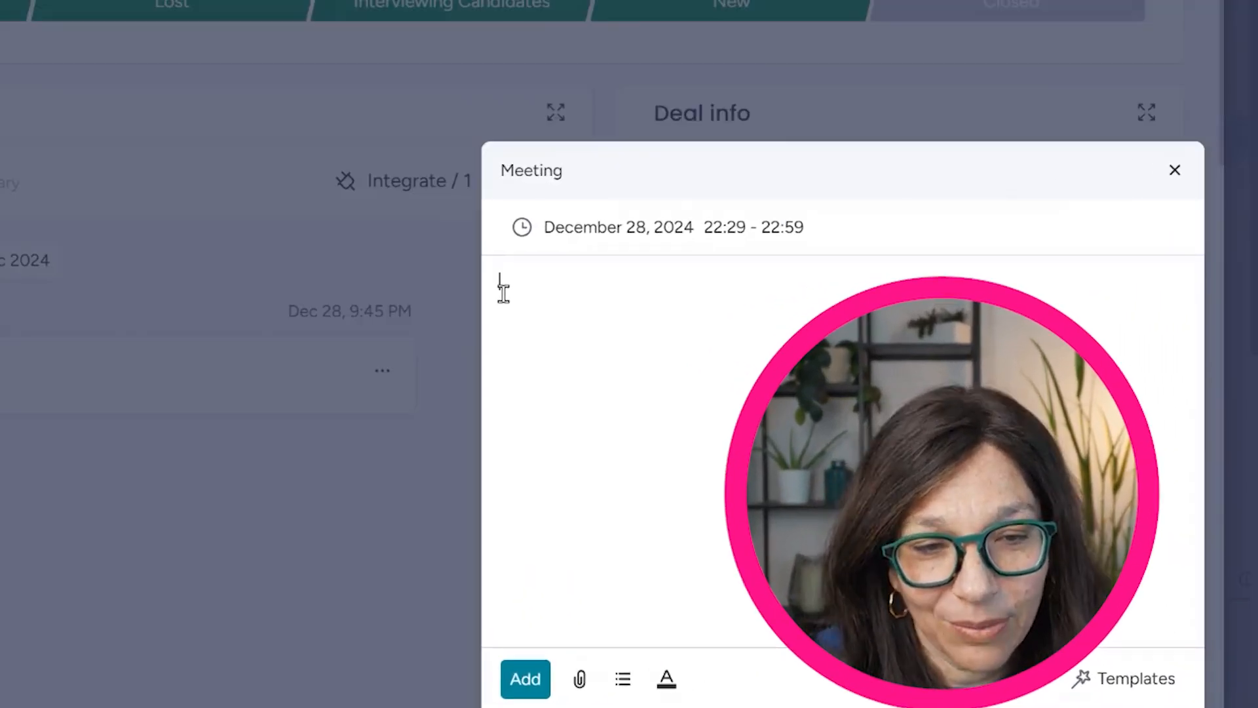
{"action": "type", "text": "Met with cleint"}
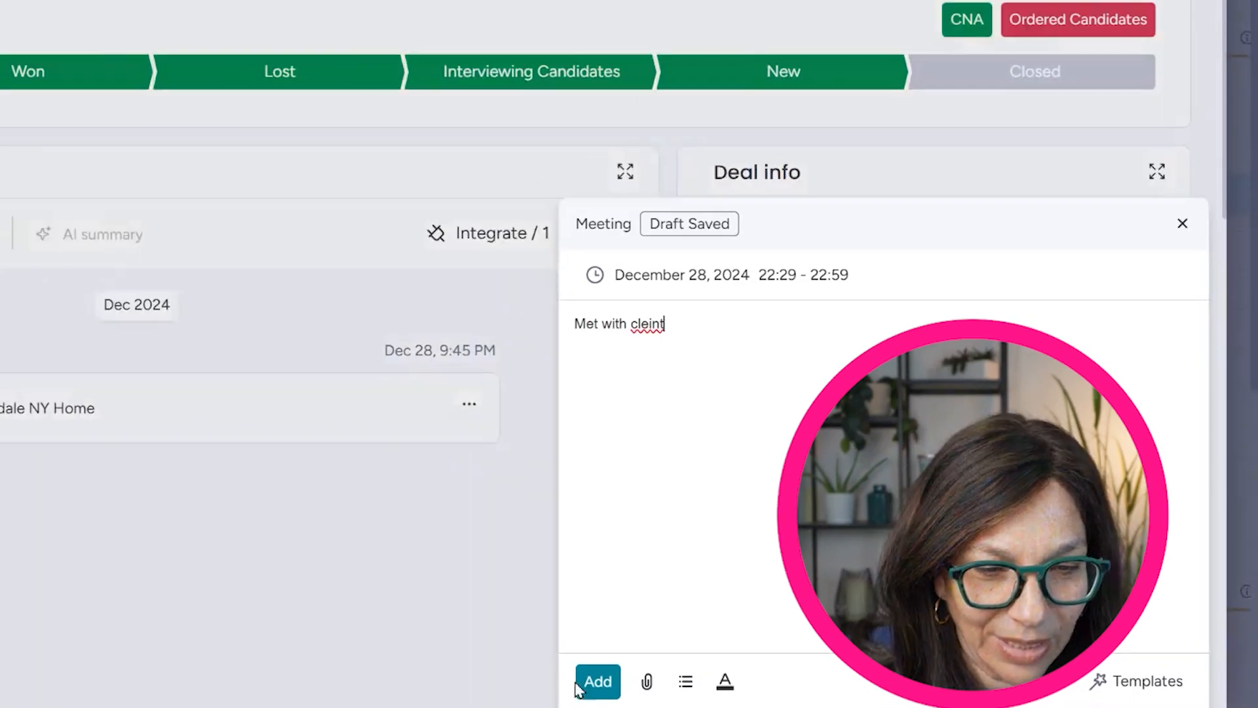
{"action": "left_click", "coordinate": [526, 679]}
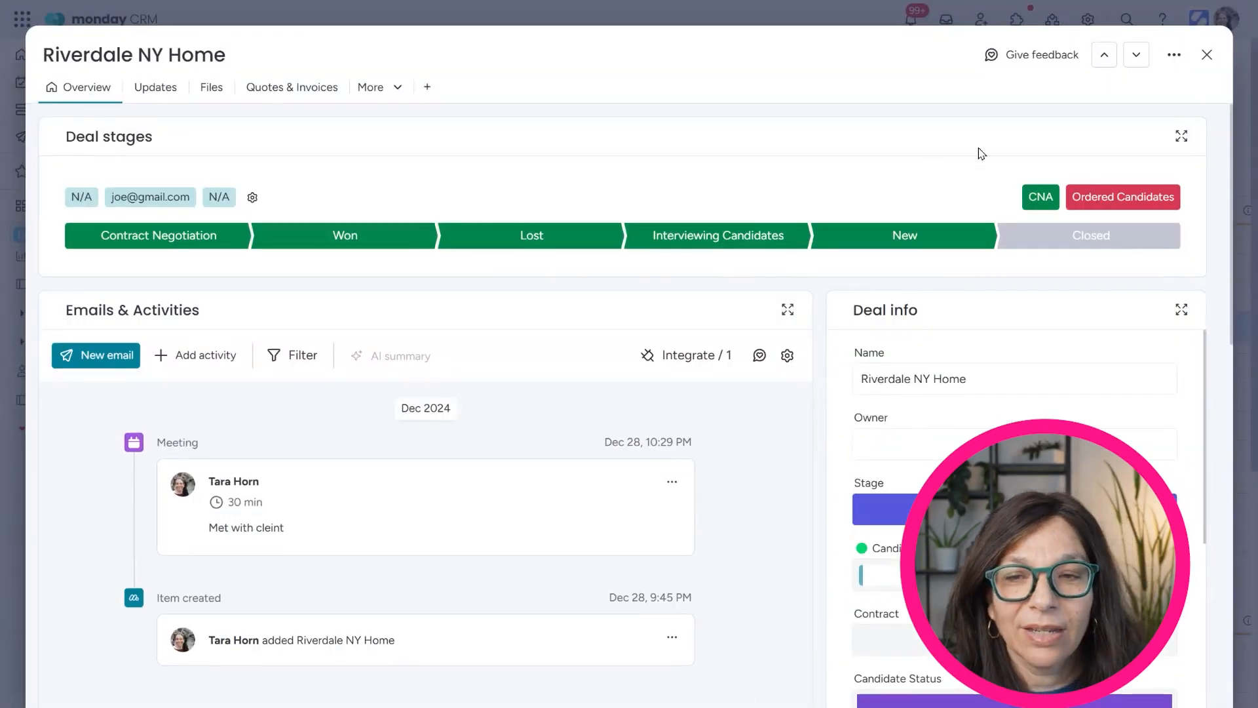
{"action": "scroll", "coordinate": [341, 484], "scroll_direction": "down", "scroll_amount": 8}
{"action": "scroll", "coordinate": [340, 487], "scroll_direction": "up", "scroll_amount": 8}
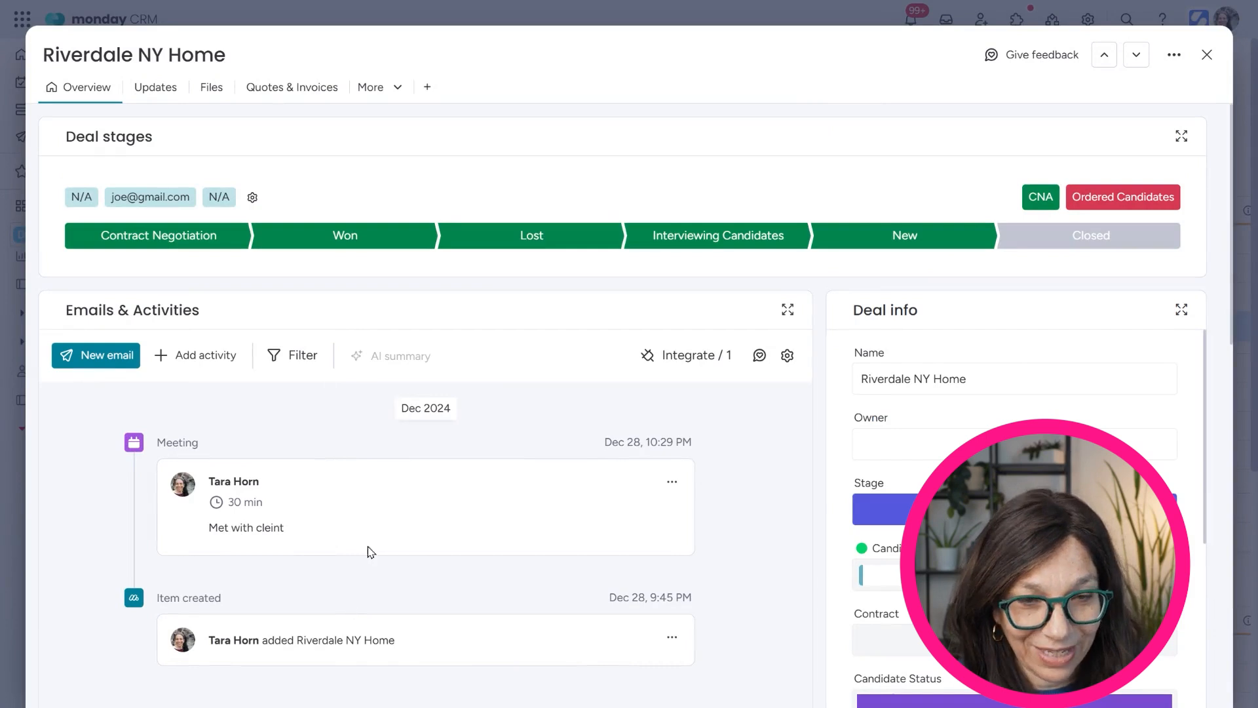
{"action": "left_click", "coordinate": [1208, 55]}
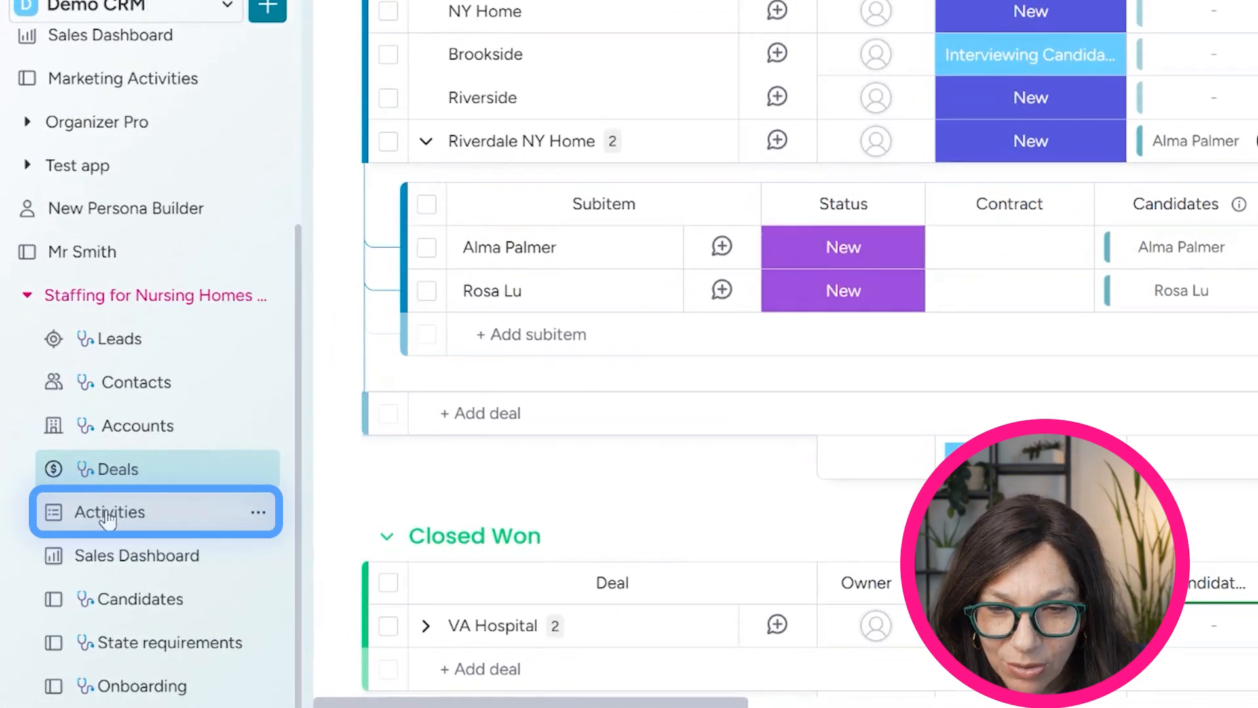
{"action": "left_click", "coordinate": [108, 518]}
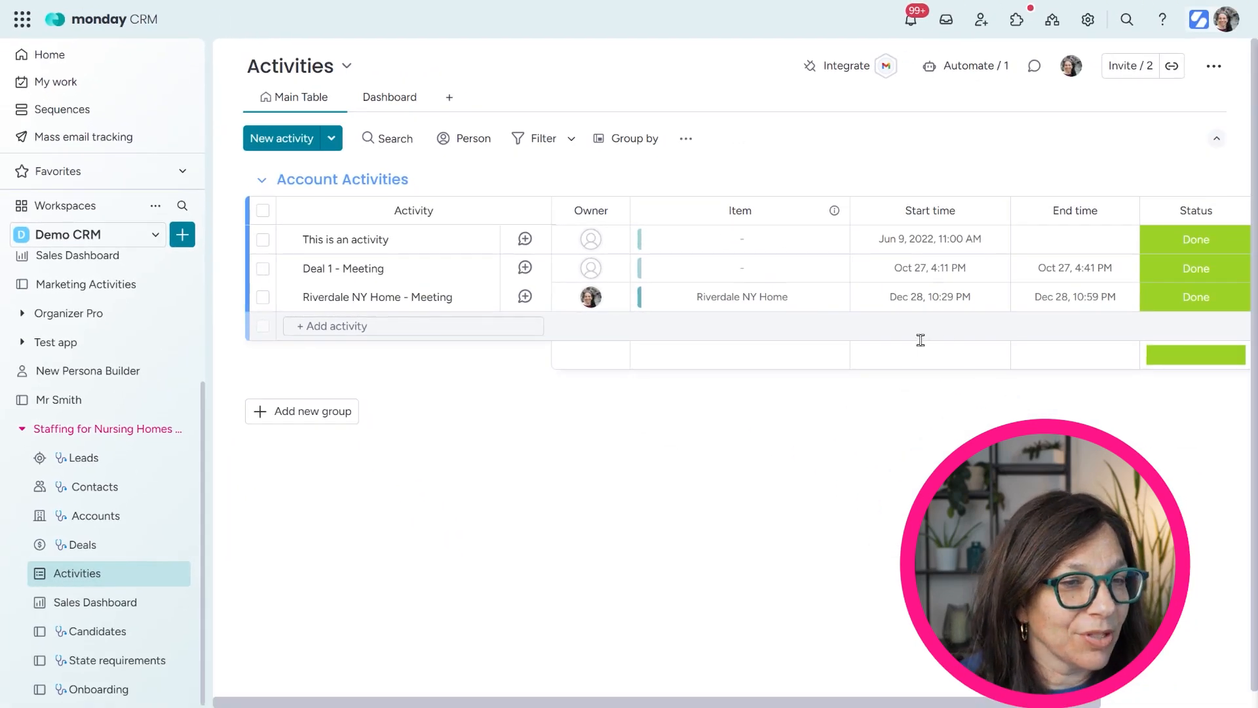
{"action": "left_click_drag", "start_coordinate": [566, 702], "coordinate": [758, 692]}
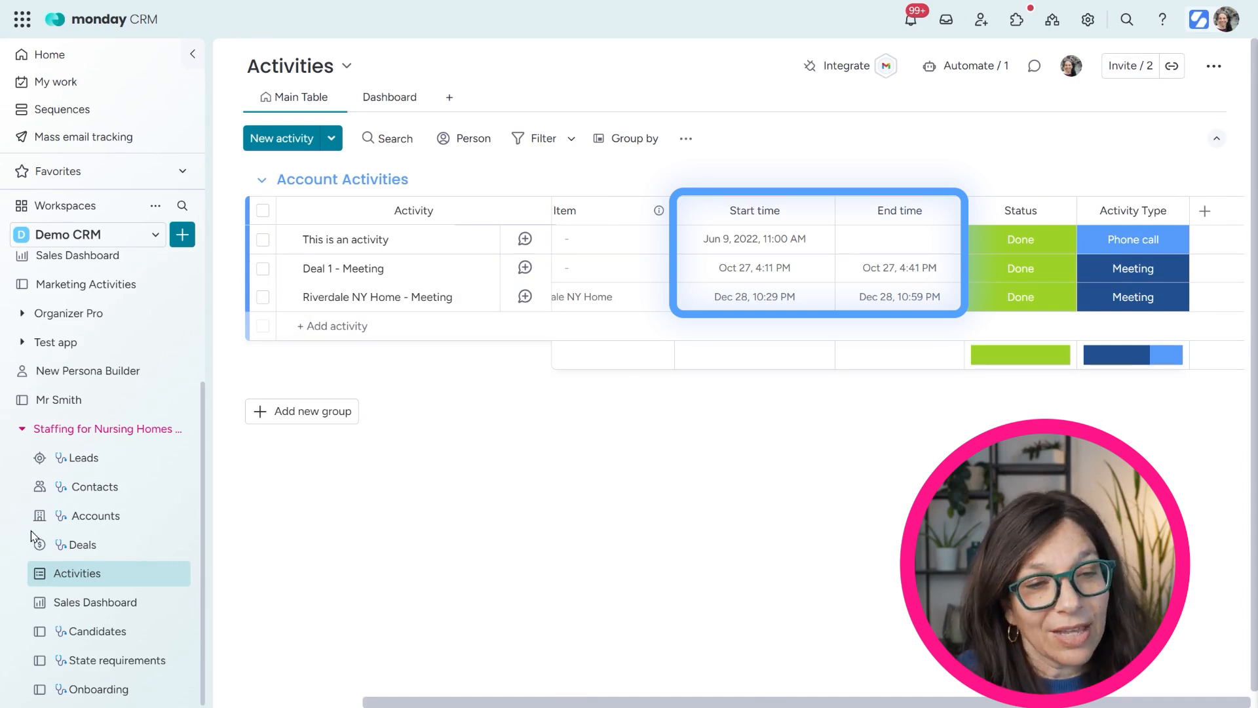
{"action": "left_click", "coordinate": [82, 546]}
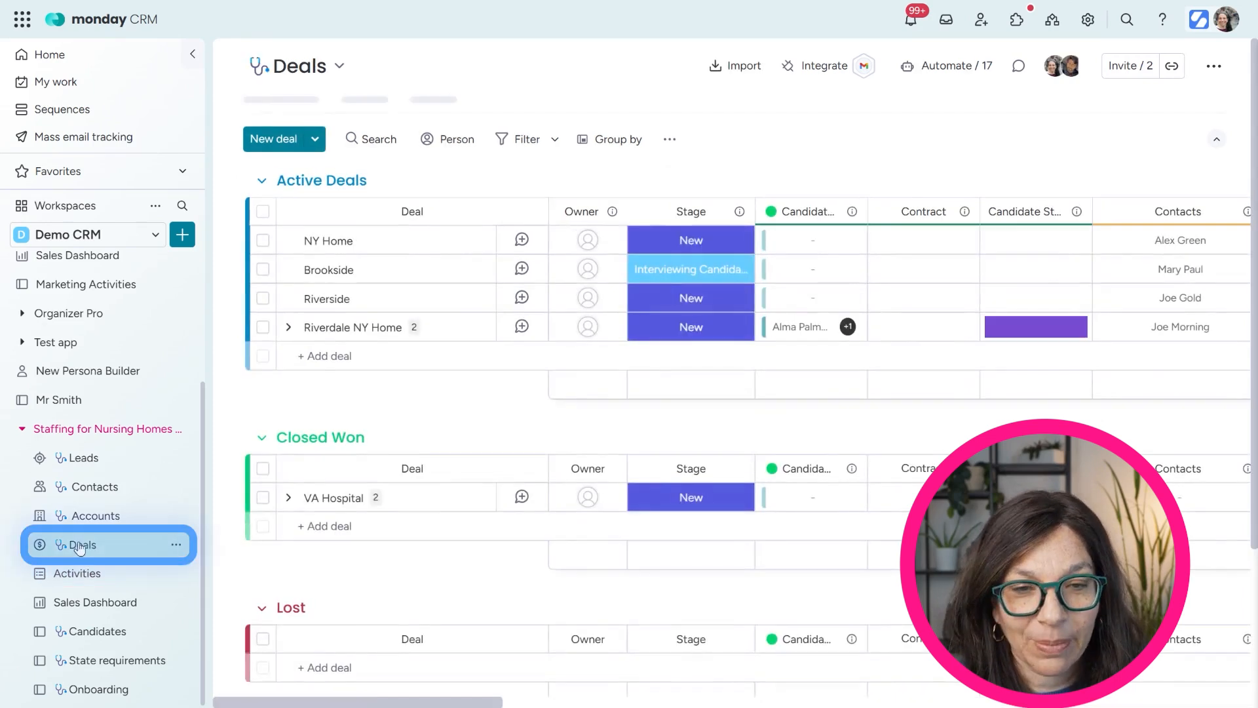
{"action": "left_click_drag", "start_coordinate": [1078, 470], "coordinate": [135, 449]}
{"action": "left_click_drag", "start_coordinate": [423, 703], "coordinate": [806, 679]}
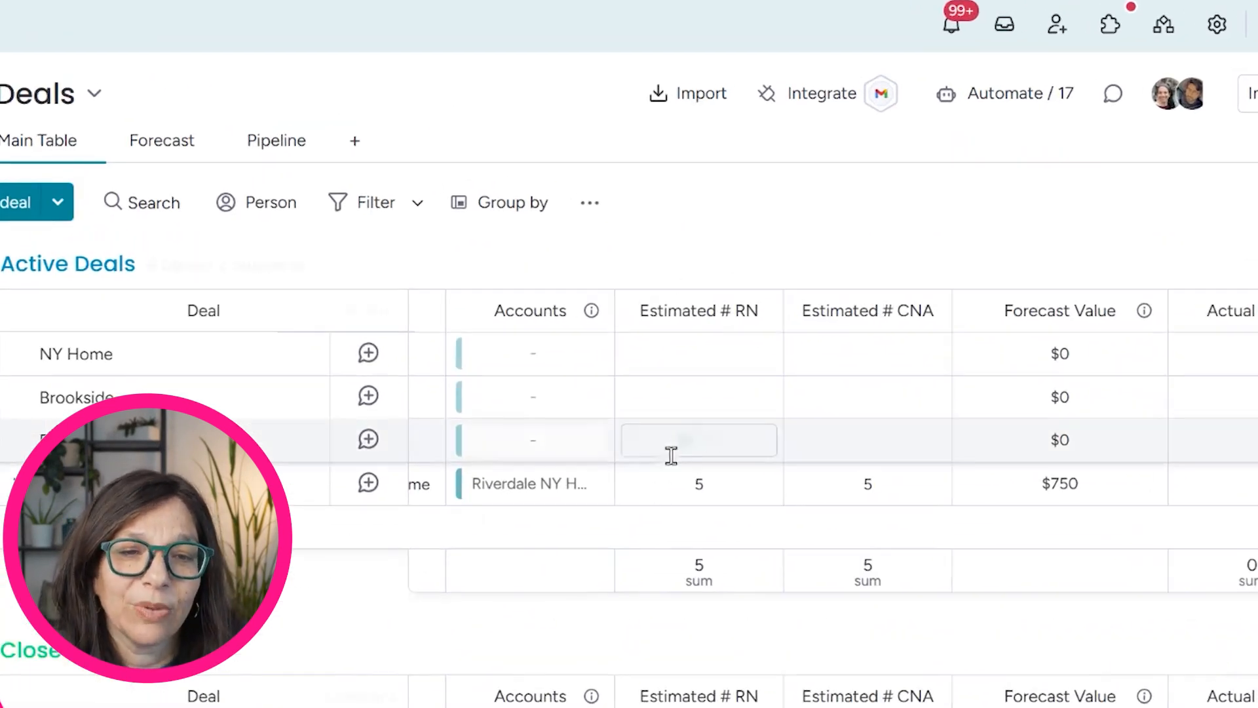
{"action": "left_click", "coordinate": [653, 509]}
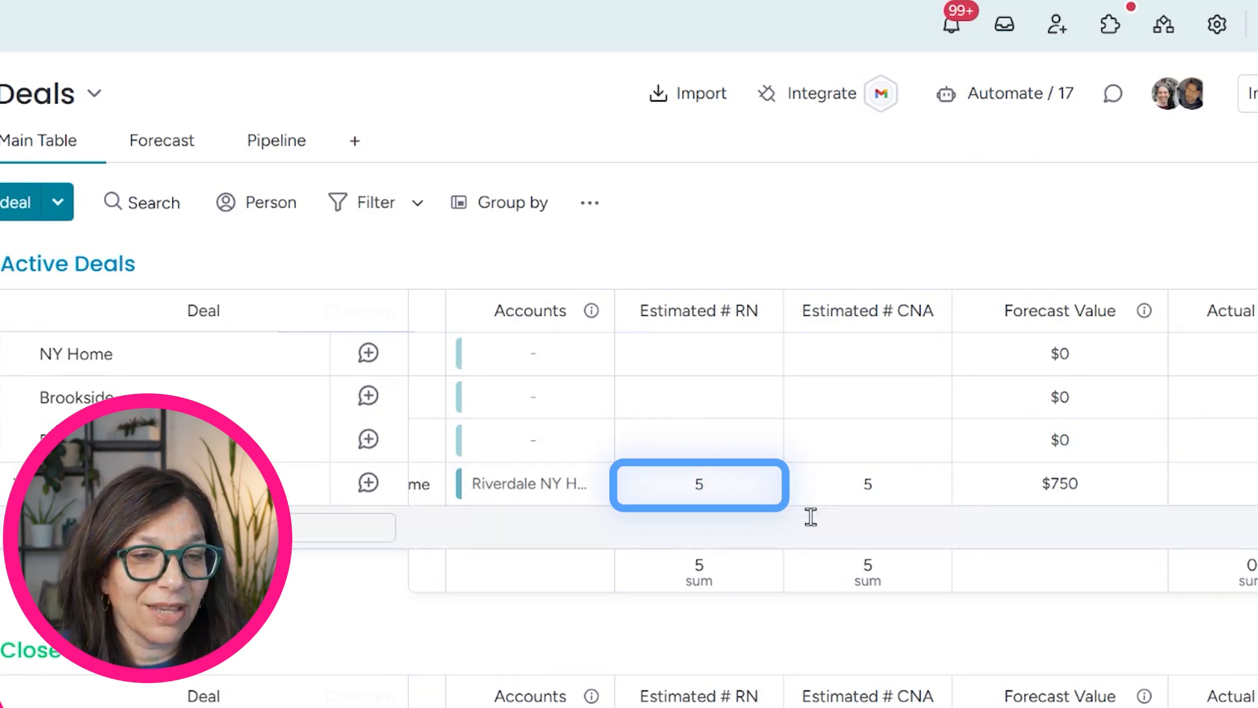
Enter Actual # RN 4, Actual # CNA 4 and Discount 100 in the Riverdale NY Home row
{"action": "scroll", "coordinate": [833, 439], "scroll_direction": "right", "scroll_amount": 1}
{"action": "scroll", "coordinate": [786, 439], "scroll_direction": "right", "scroll_amount": 5}
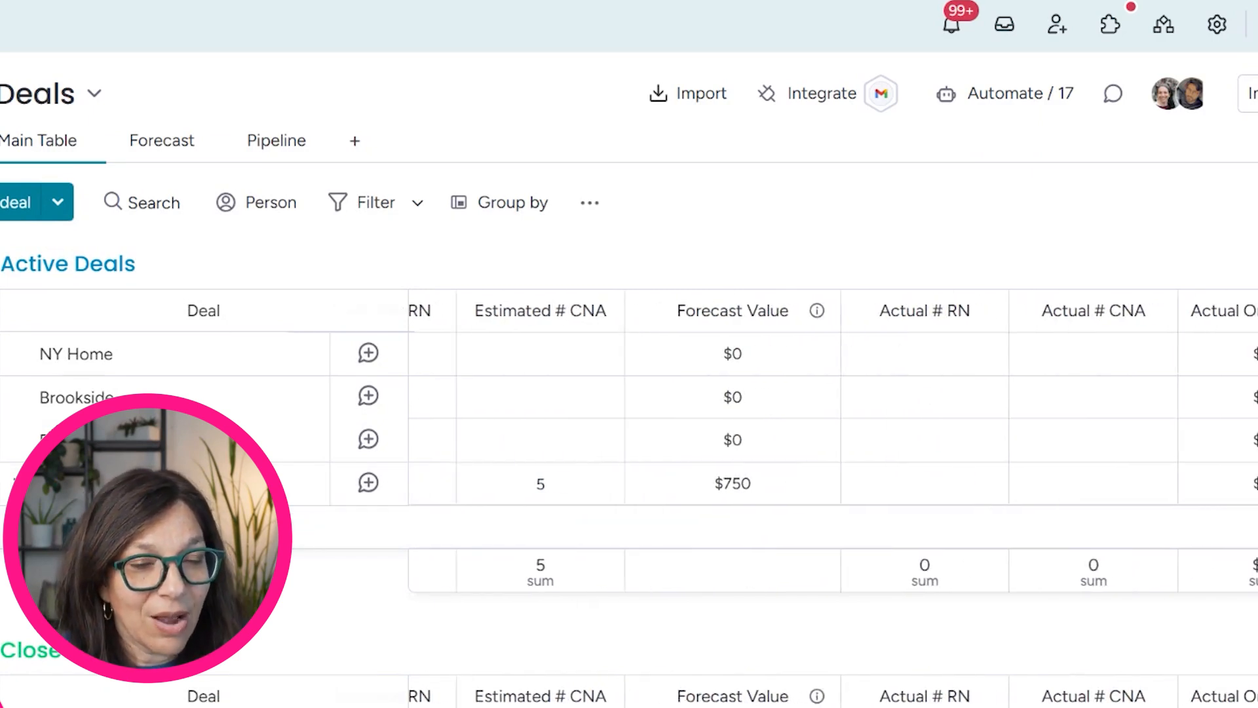
{"action": "left_click", "coordinate": [773, 484]}
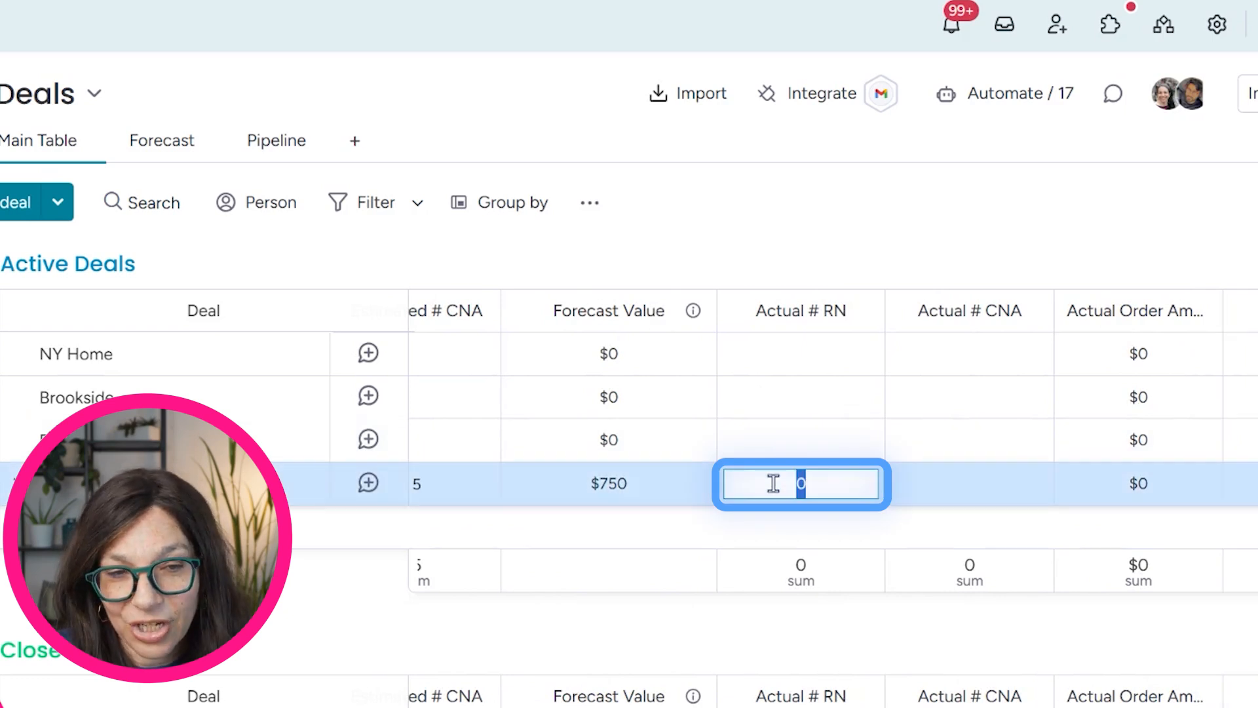
{"action": "type", "text": "4"}
{"action": "left_click", "coordinate": [911, 482]}
{"action": "type", "text": "0"}
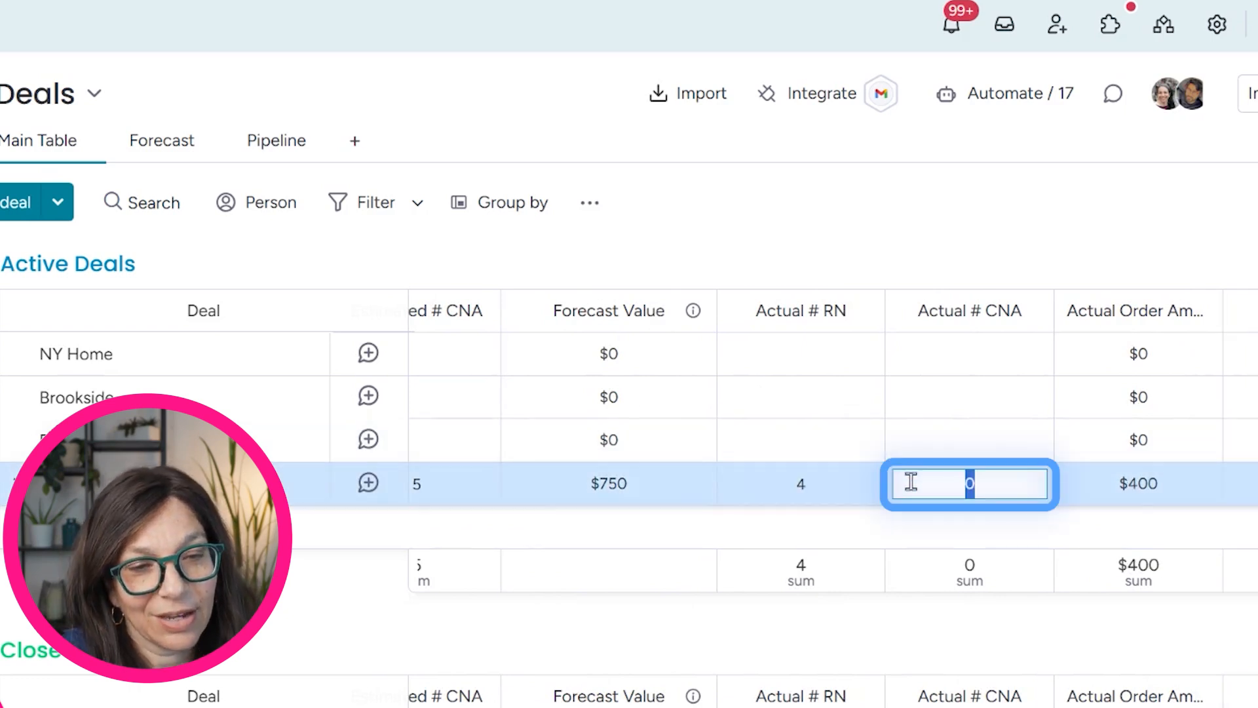
{"action": "key", "text": "Return"}
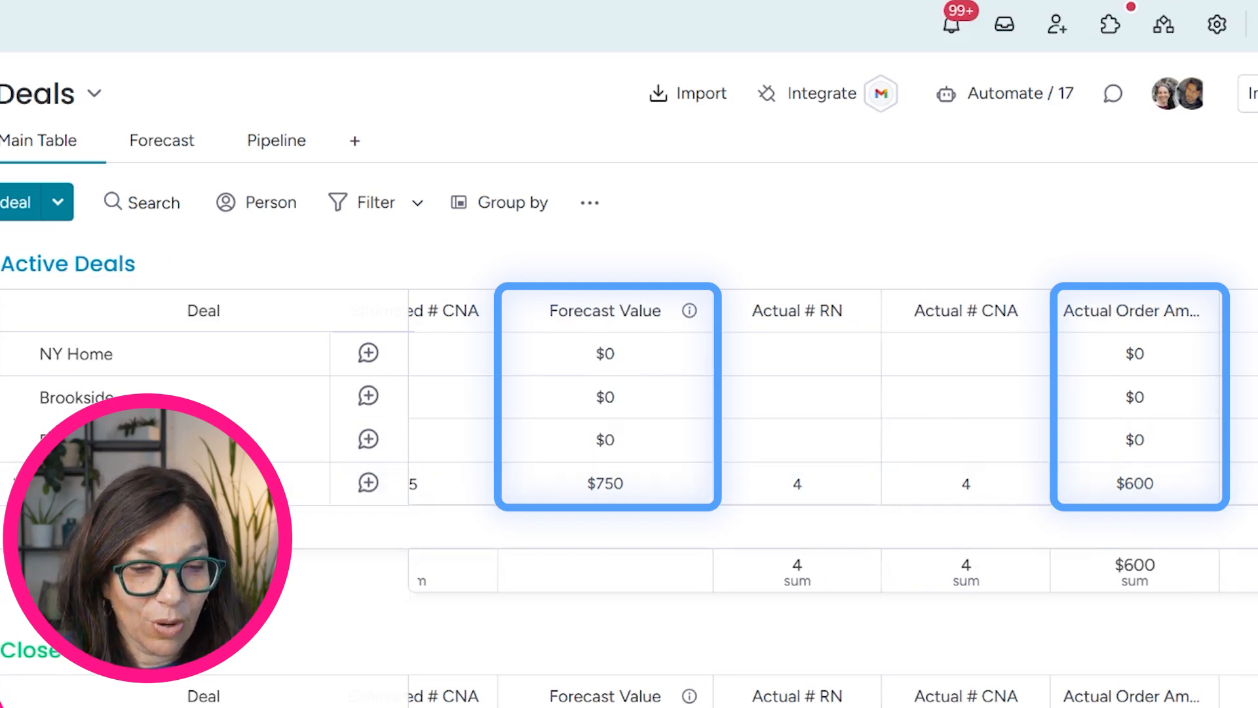
{"action": "scroll", "coordinate": [832, 426], "scroll_direction": "right", "scroll_amount": 5}
{"action": "left_click", "coordinate": [944, 482]}
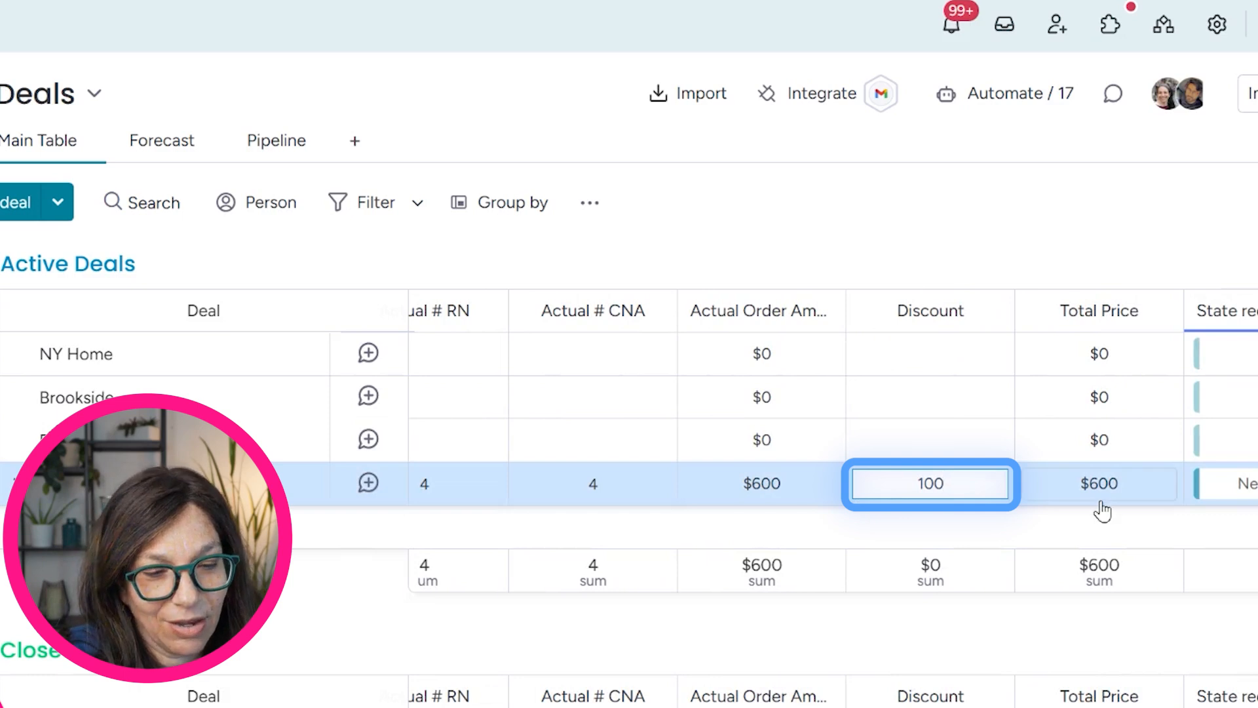
{"action": "type", "text": "100"}
{"action": "key", "text": "Return"}
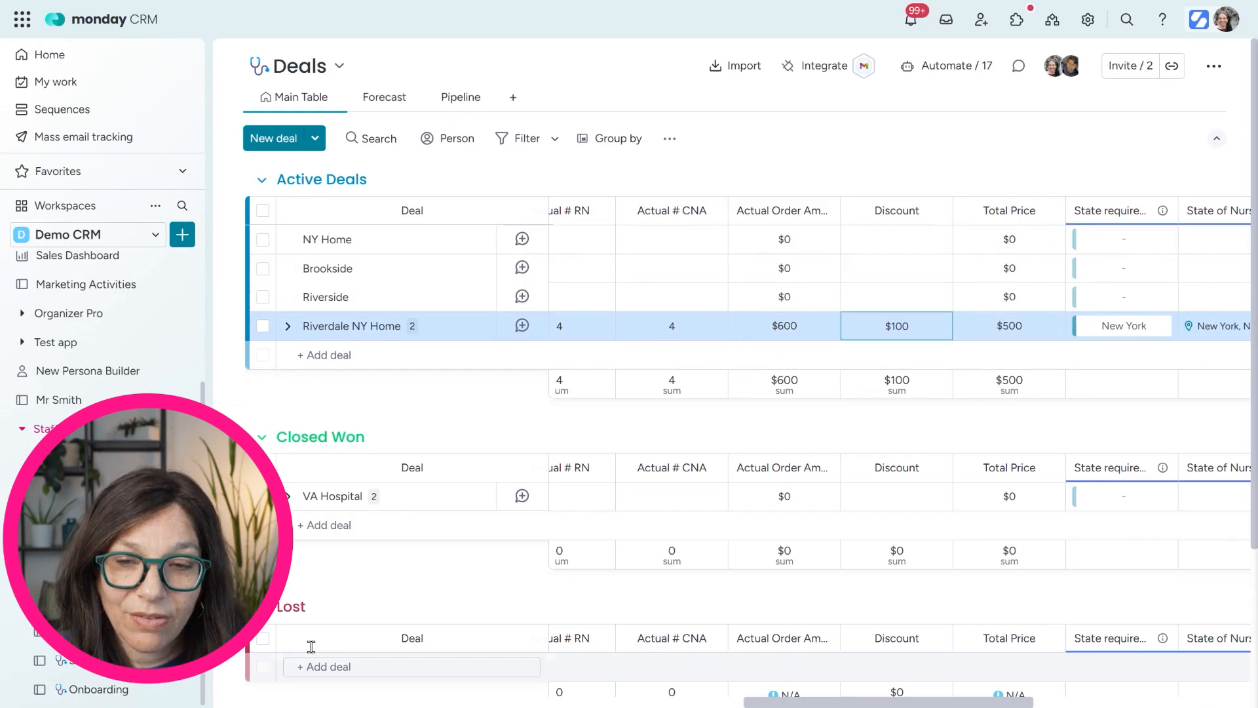
{"action": "left_click_drag", "start_coordinate": [168, 450], "coordinate": [1027, 437]}
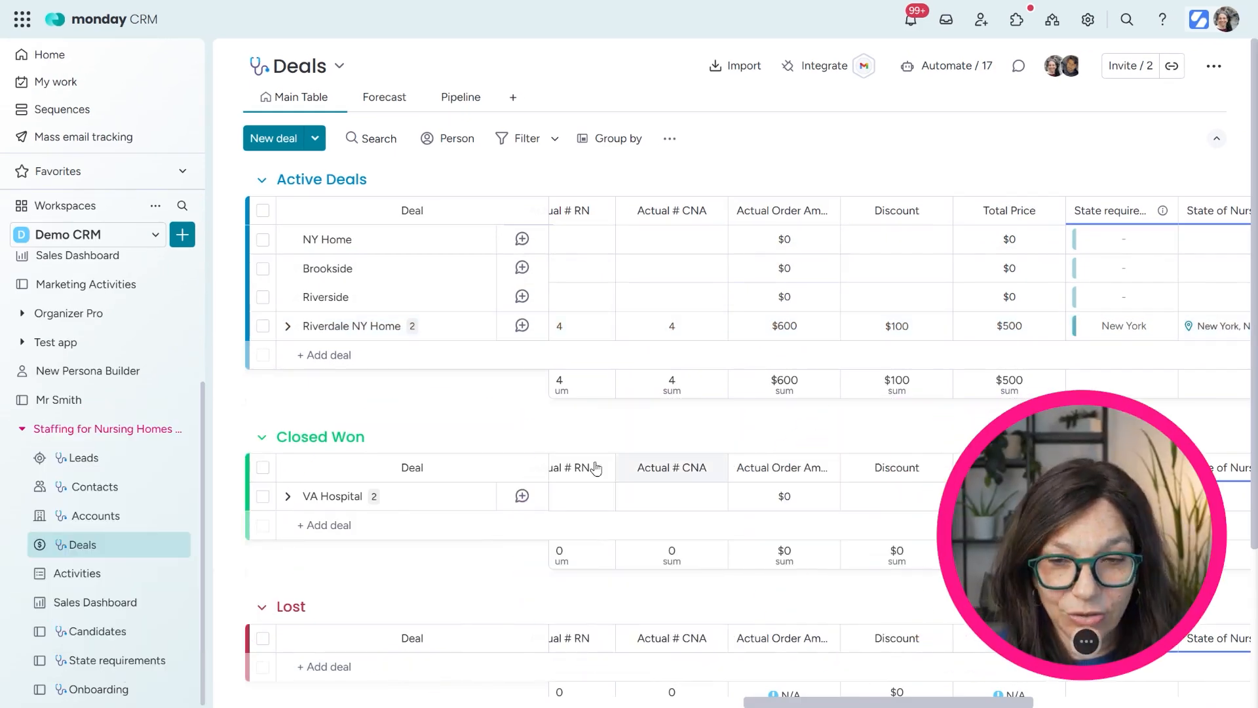
Review the Sales Dashboard's $750 forecasted revenue, then go back to the Deals board
{"action": "left_click", "coordinate": [96, 602]}
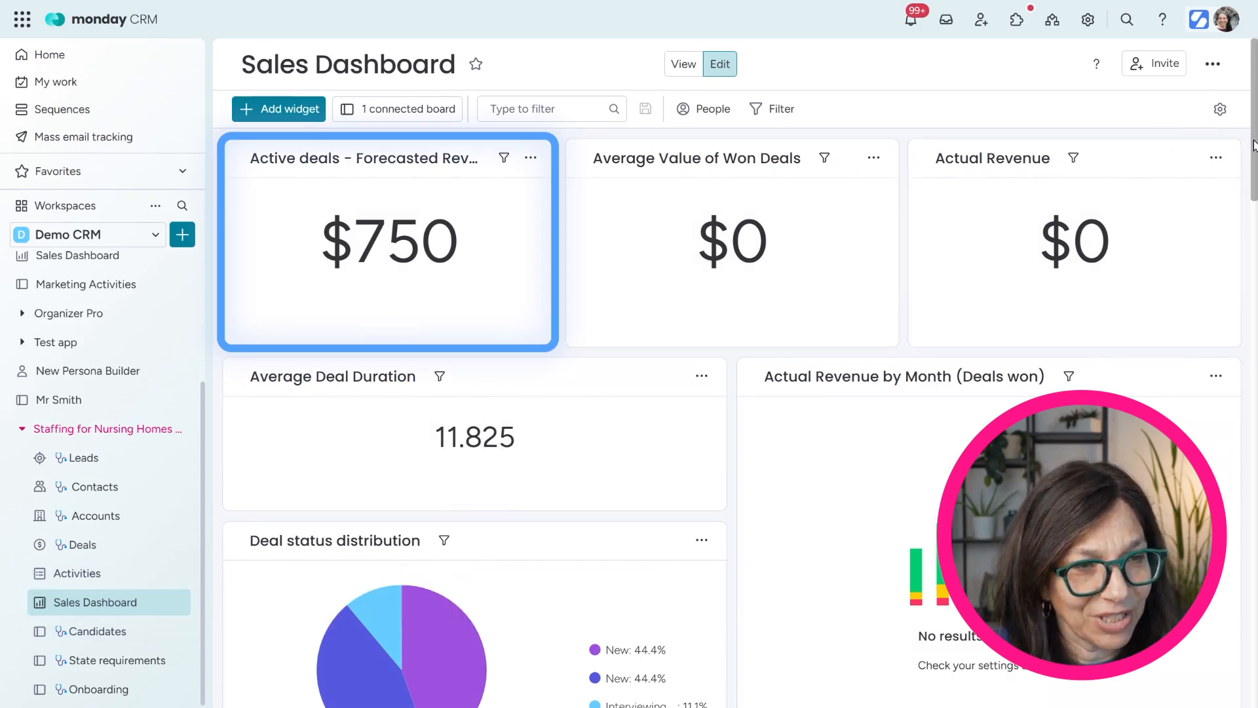
{"action": "scroll", "coordinate": [1254, 180], "scroll_direction": "down", "scroll_amount": 2}
{"action": "scroll", "coordinate": [1254, 180], "scroll_direction": "down", "scroll_amount": 5}
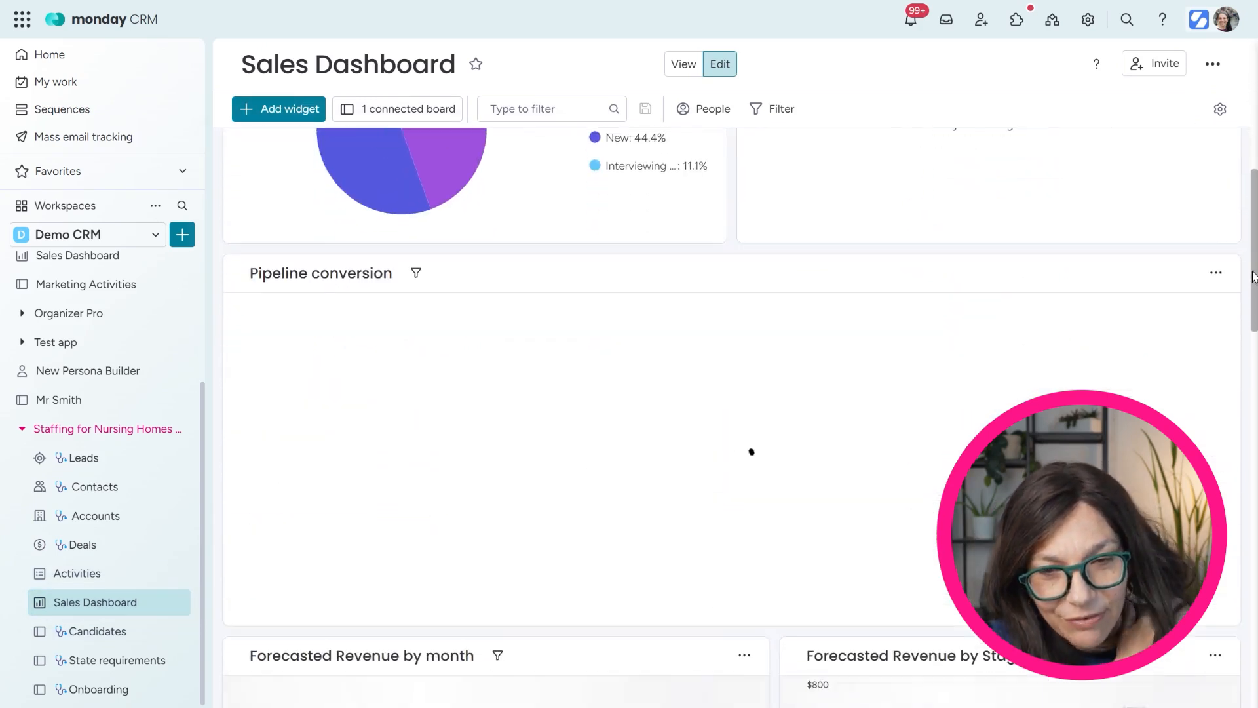
{"action": "scroll", "coordinate": [1254, 225], "scroll_direction": "down", "scroll_amount": 6}
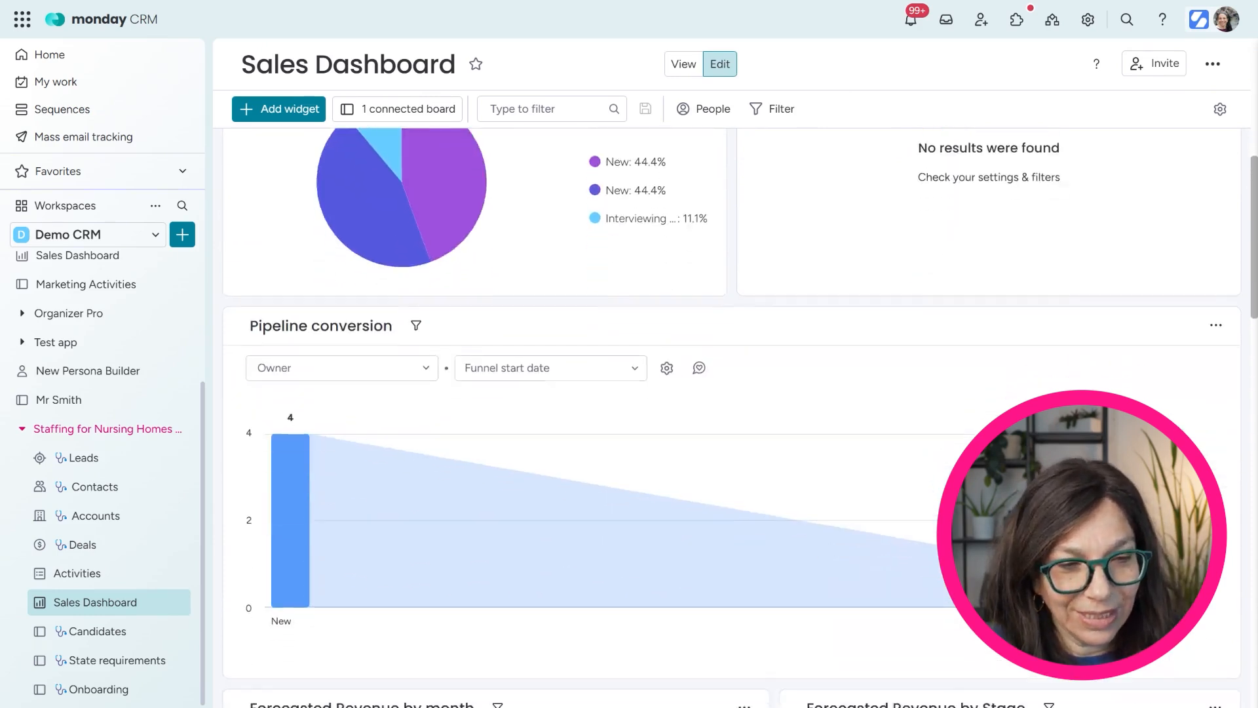
{"action": "scroll", "coordinate": [871, 309], "scroll_direction": "down", "scroll_amount": 5}
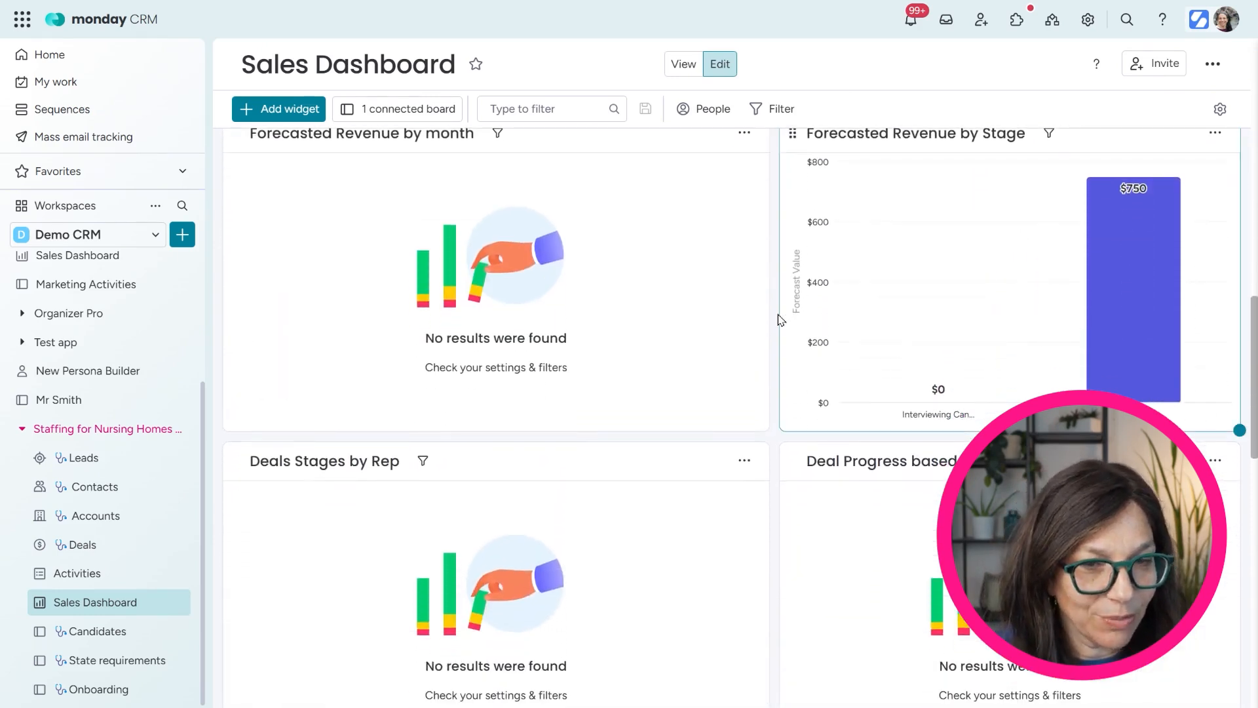
{"action": "scroll", "coordinate": [767, 321], "scroll_direction": "up", "scroll_amount": 20}
{"action": "left_click", "coordinate": [92, 541]}
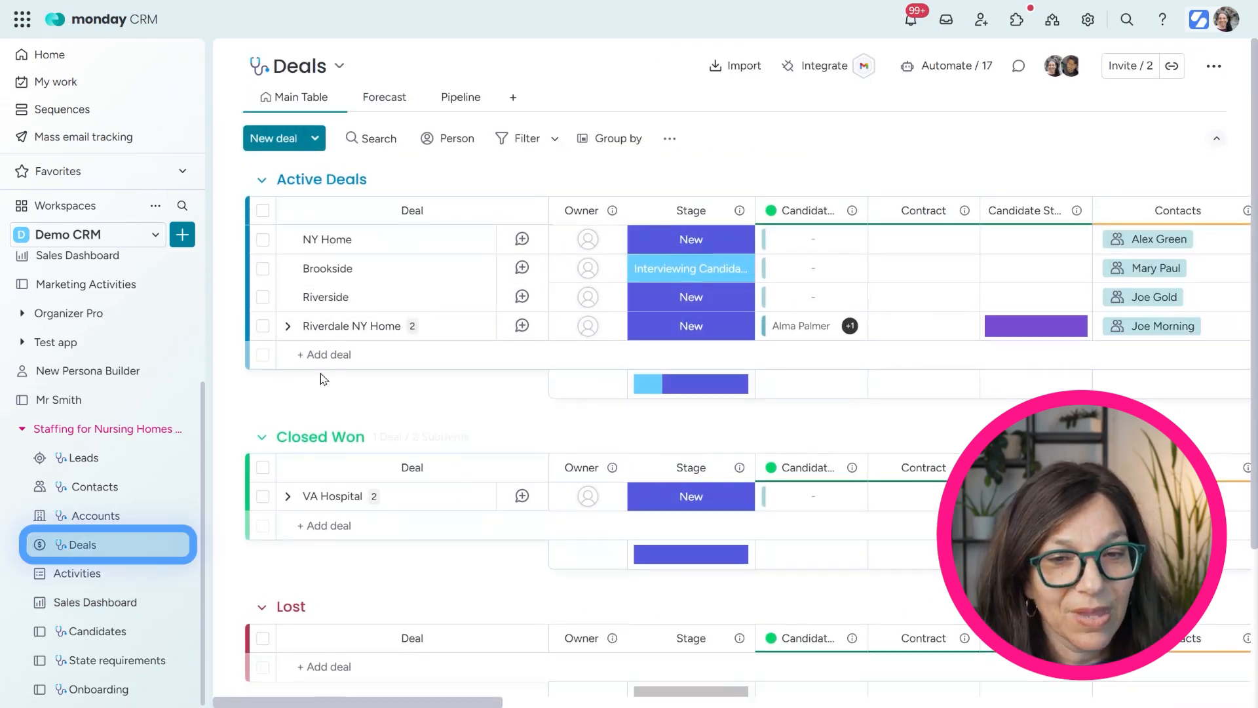
Expand Riverdale NY Home and set both candidate subitems' Status to Hired
{"action": "left_click", "coordinate": [296, 329]}
{"action": "left_click", "coordinate": [289, 327]}
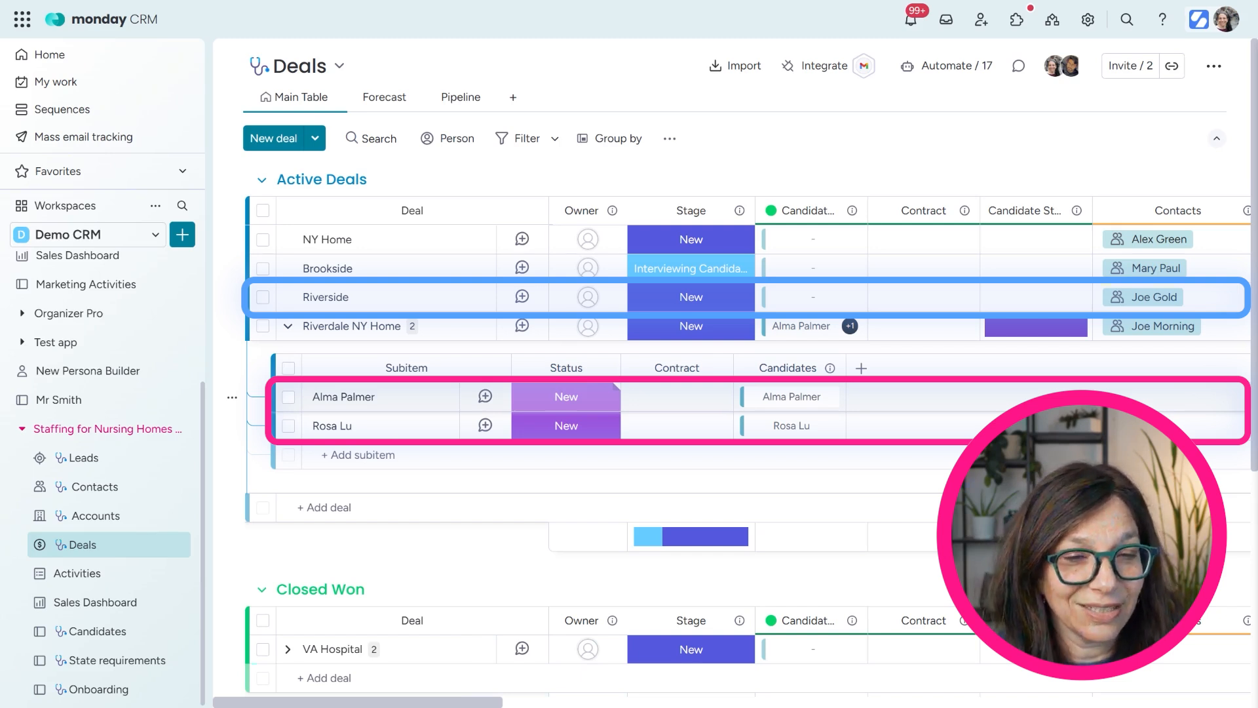
{"action": "left_click", "coordinate": [589, 396]}
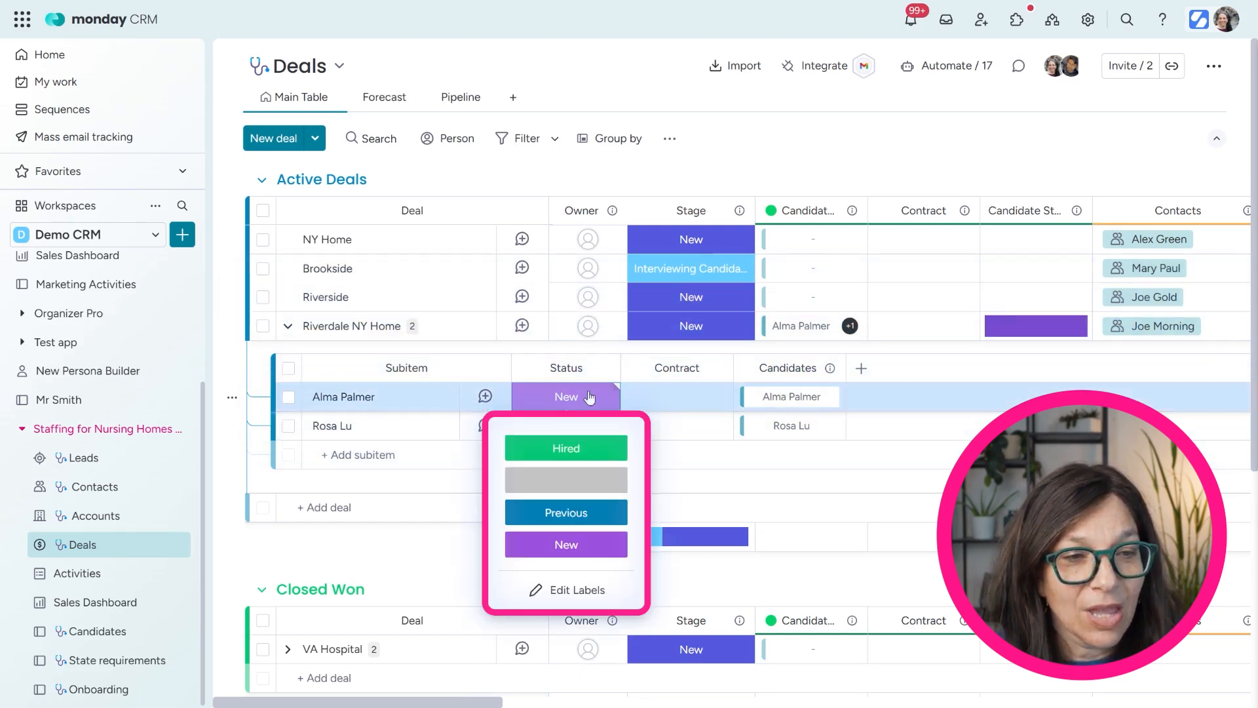
{"action": "left_click", "coordinate": [566, 448]}
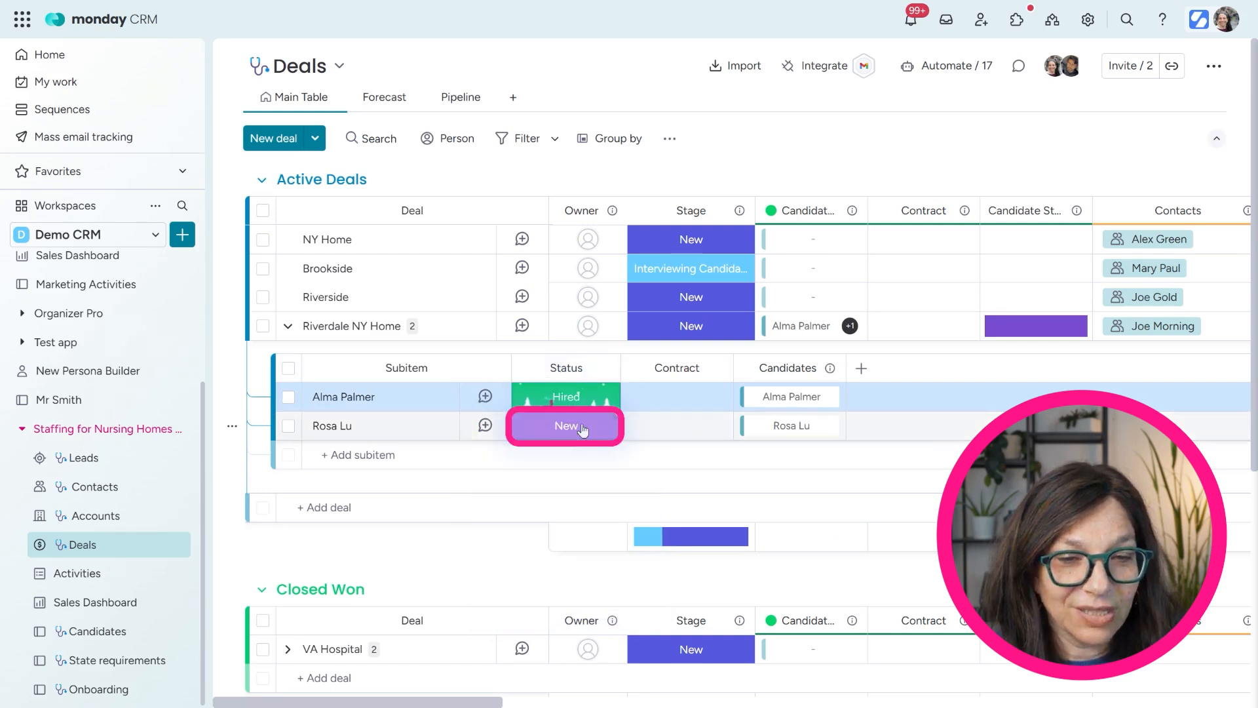
{"action": "left_click", "coordinate": [566, 425]}
{"action": "left_click", "coordinate": [578, 481]}
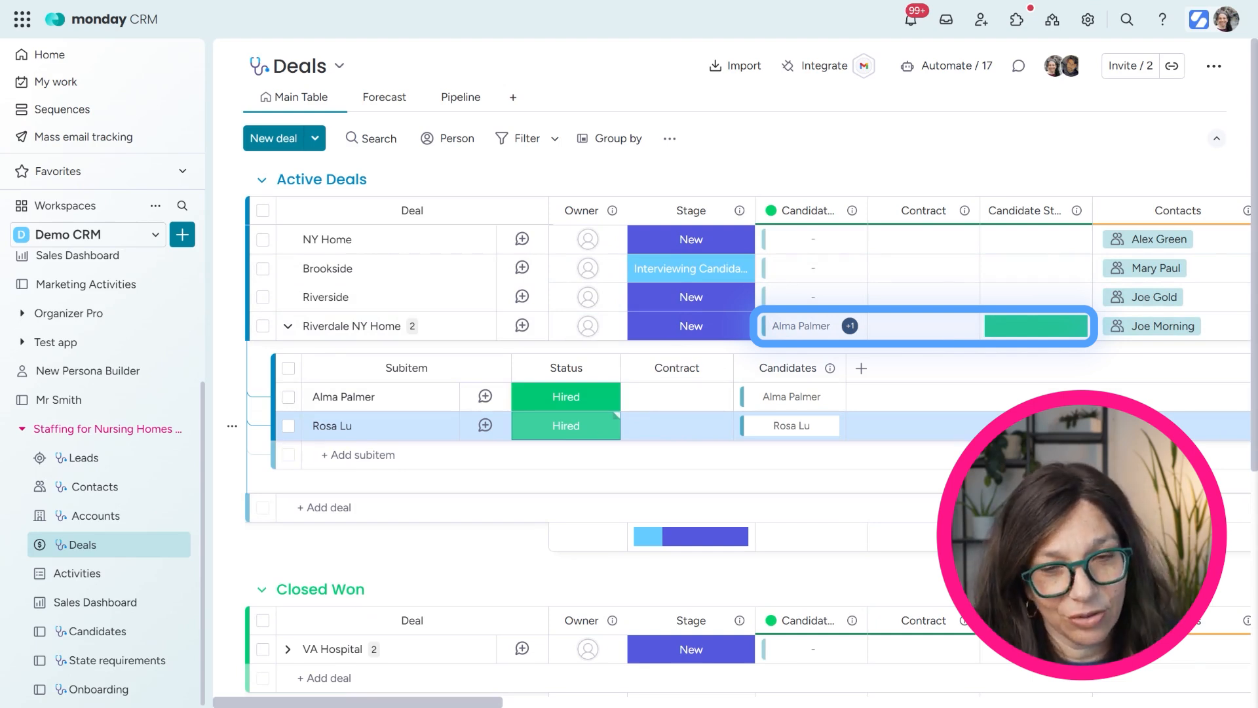
{"action": "left_click", "coordinate": [103, 632]}
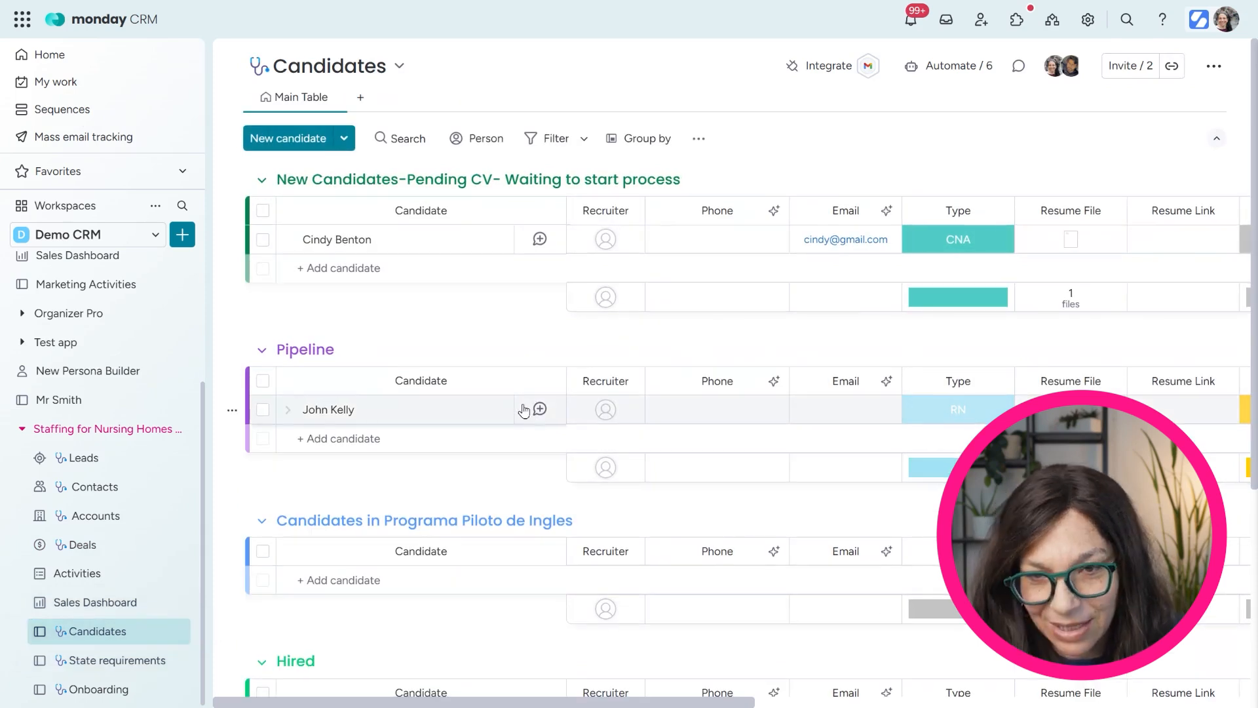
Scroll down to the Candidates board's Hired group, then switch to the Onboarding board
{"action": "scroll", "coordinate": [483, 432], "scroll_direction": "down", "scroll_amount": 5}
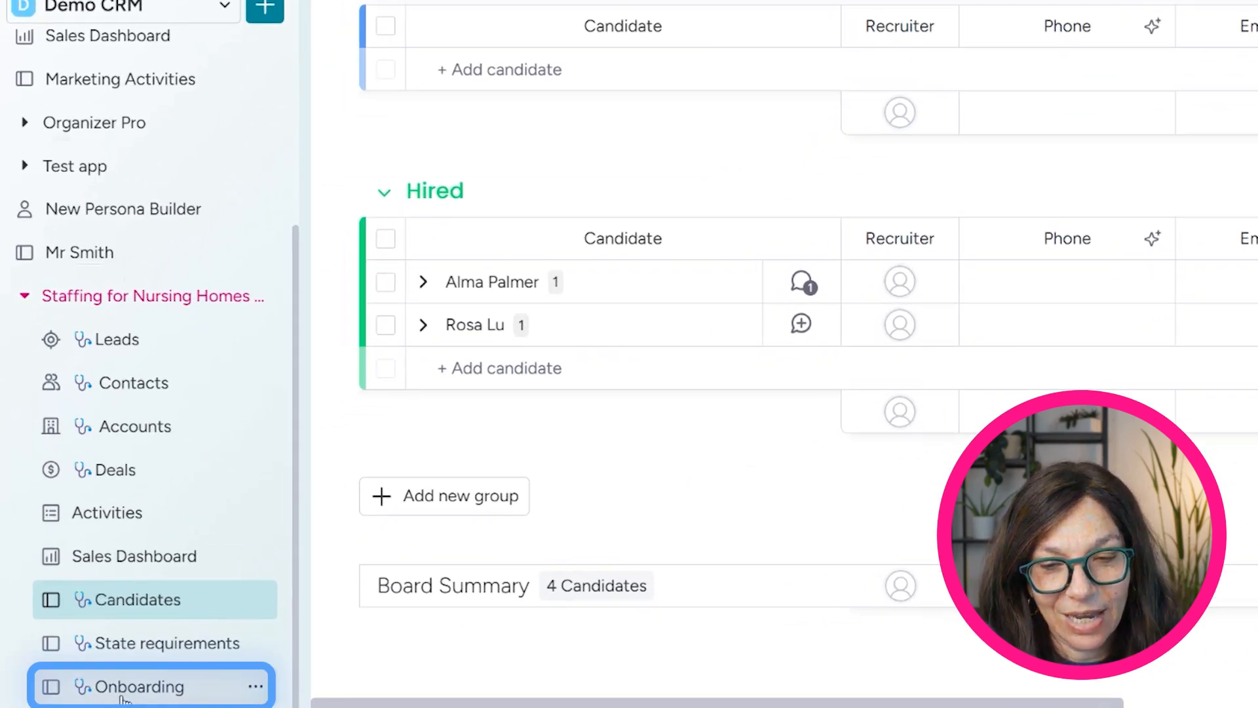
{"action": "left_click", "coordinate": [124, 688]}
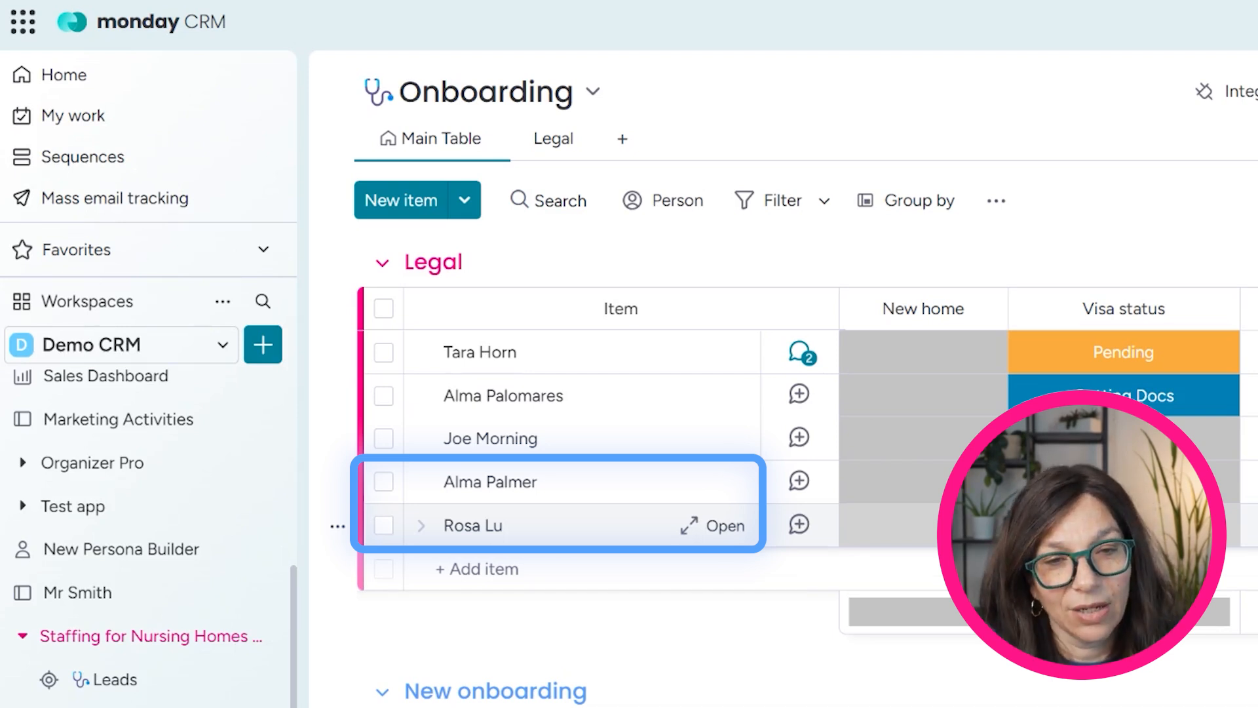
In the Legal view, mark the second hire's Passport and Birth Certificate as Received
{"action": "left_click", "coordinate": [539, 139]}
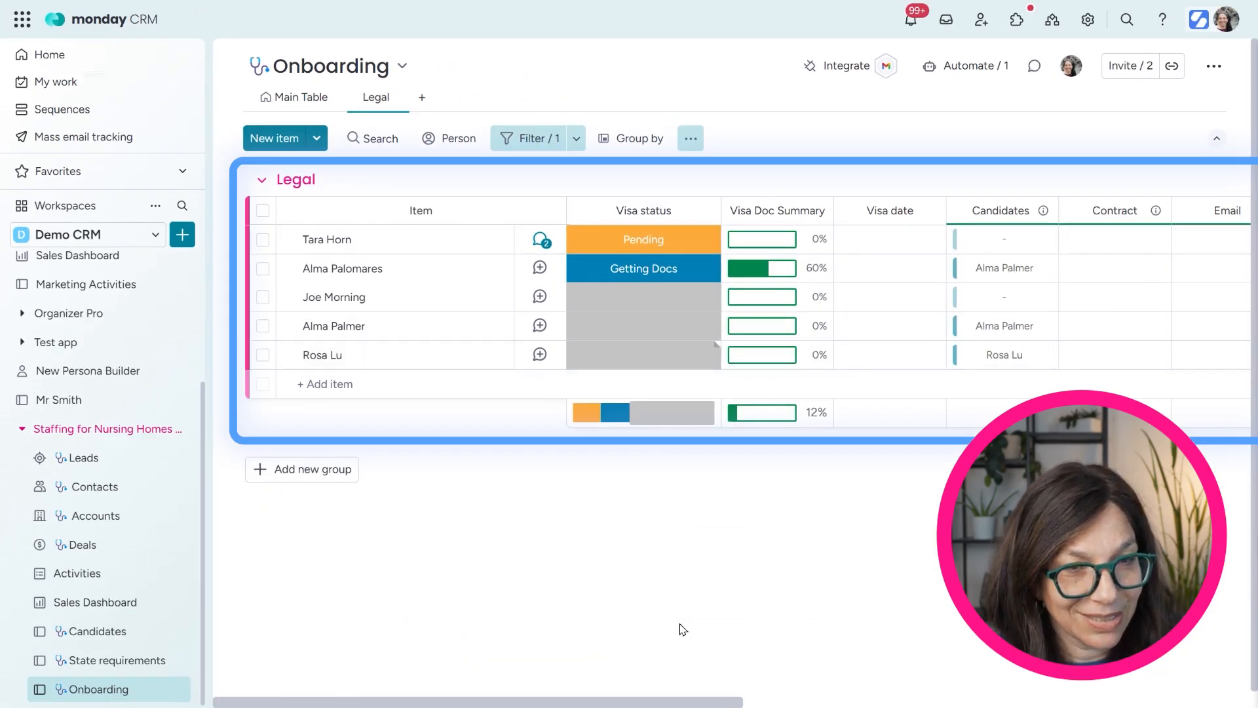
{"action": "left_click_drag", "start_coordinate": [641, 704], "coordinate": [1151, 668]}
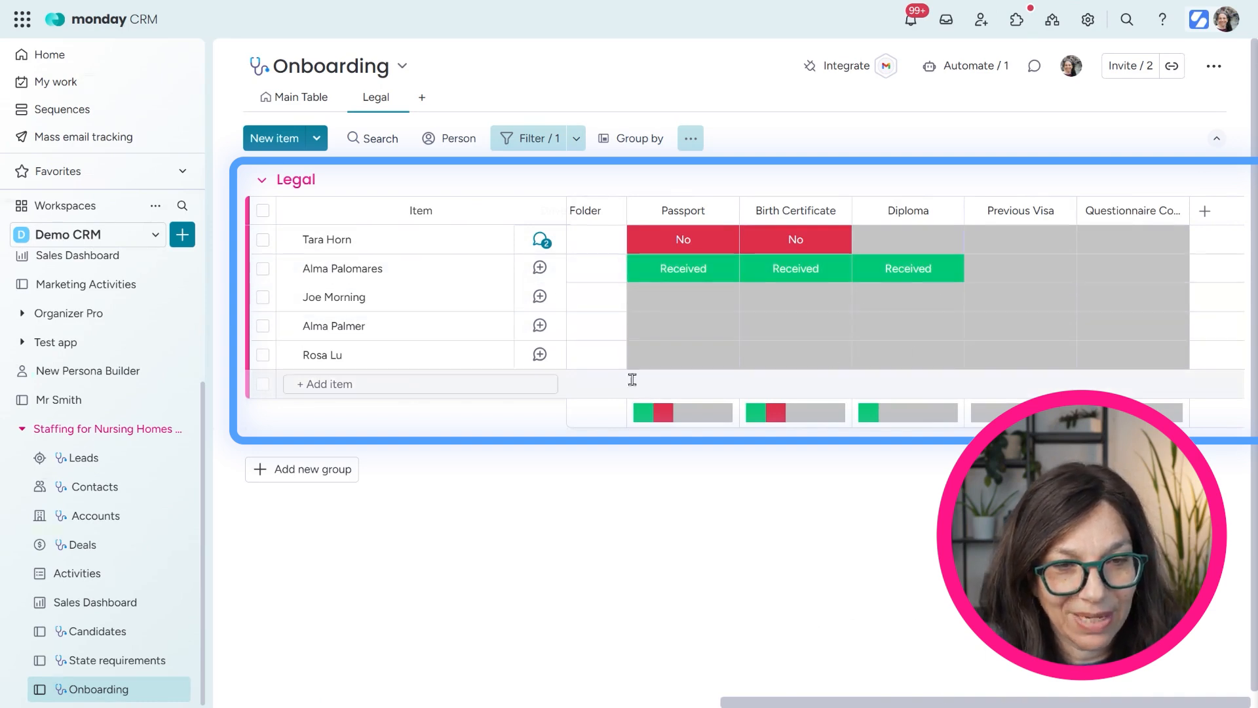
{"action": "left_click", "coordinate": [662, 356]}
{"action": "left_click", "coordinate": [641, 408]}
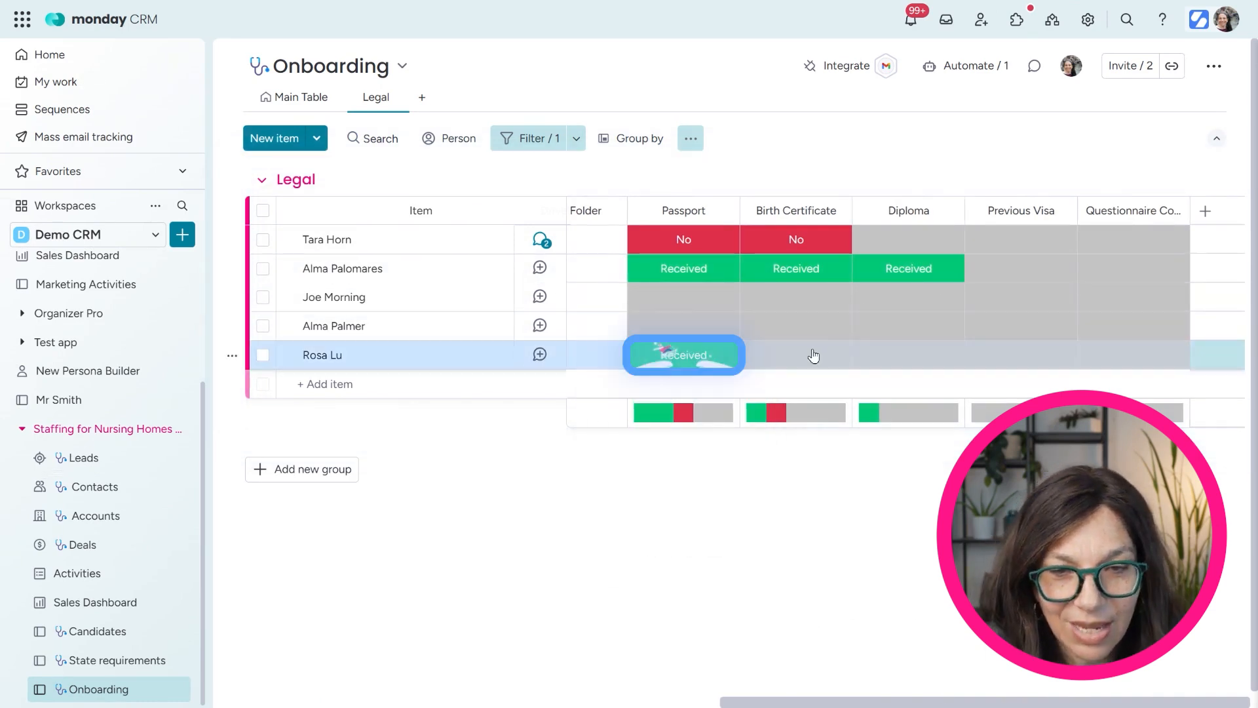
{"action": "left_click", "coordinate": [811, 354]}
{"action": "left_click", "coordinate": [795, 406]}
Set her Visa status to Getting Docs and go back to the Main Table
{"action": "left_click_drag", "start_coordinate": [793, 703], "coordinate": [286, 703]}
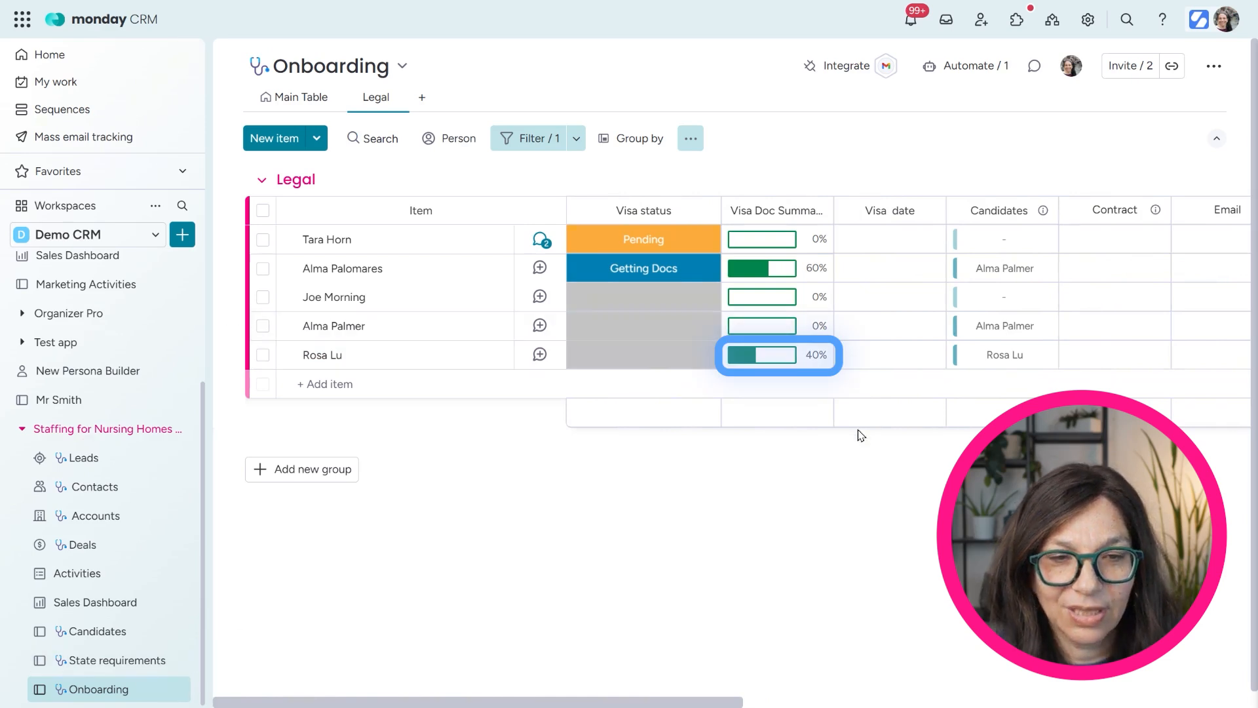
{"action": "left_click", "coordinate": [632, 359]}
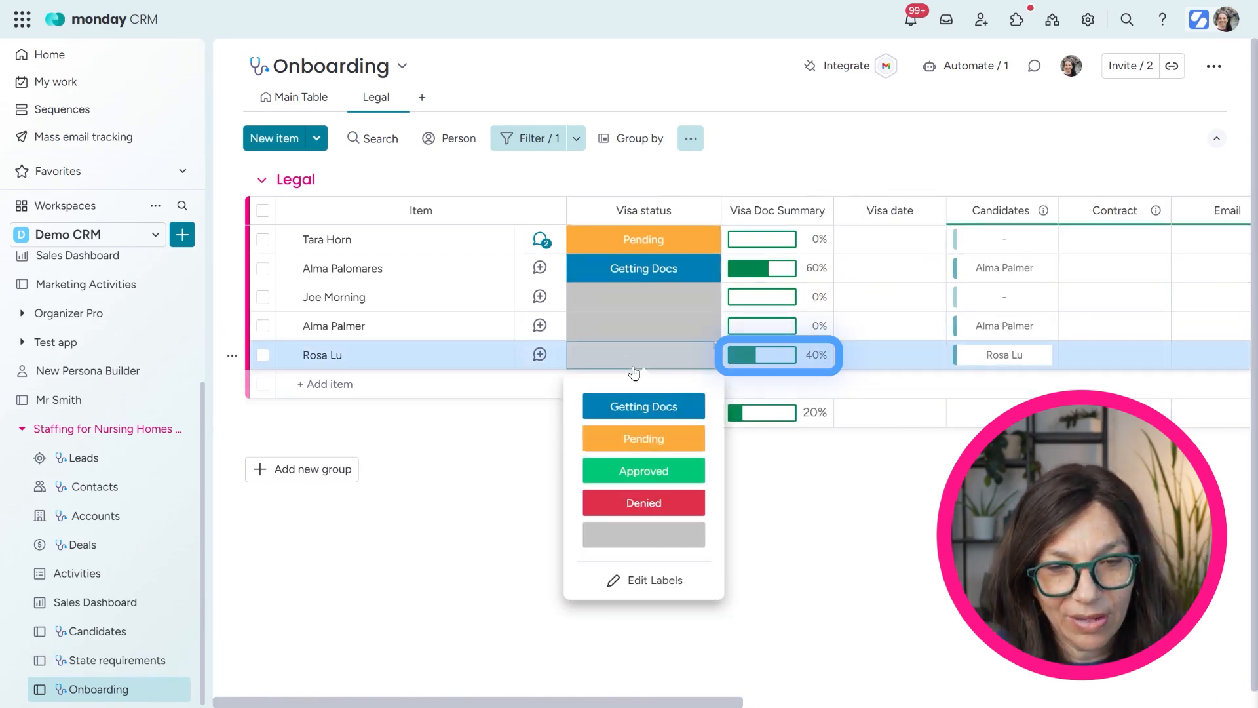
{"action": "left_click", "coordinate": [639, 407]}
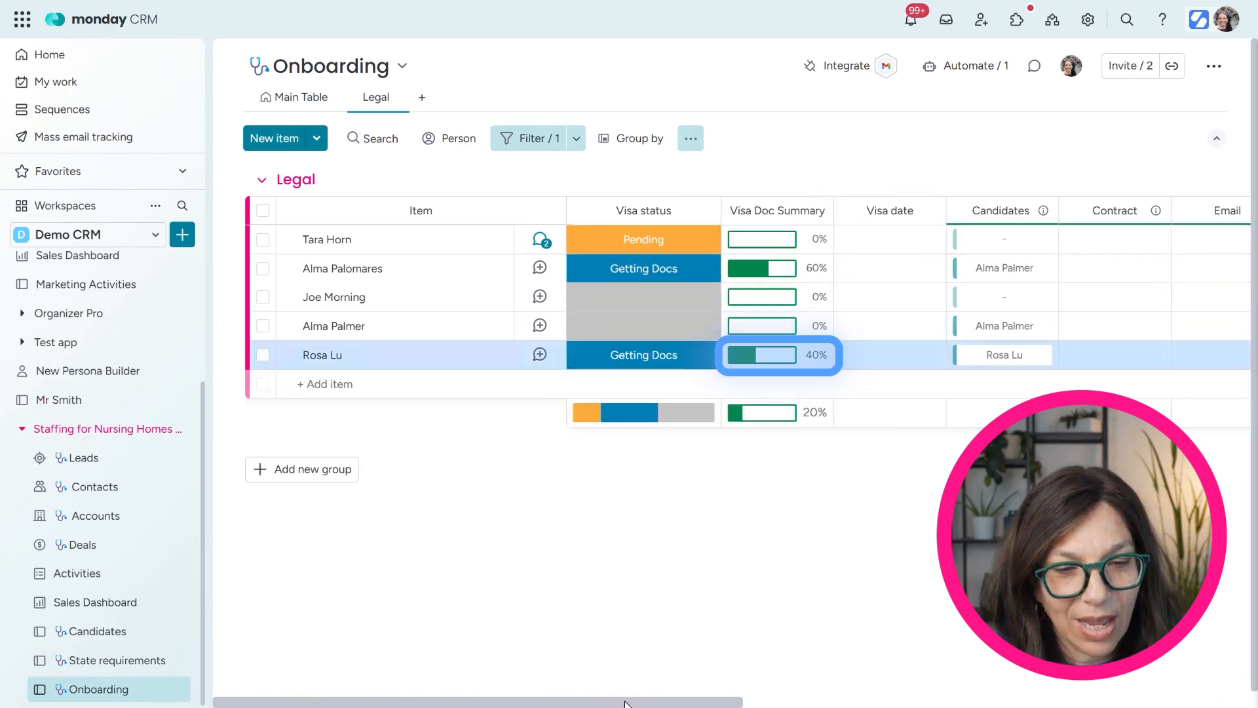
{"action": "left_click", "coordinate": [288, 99]}
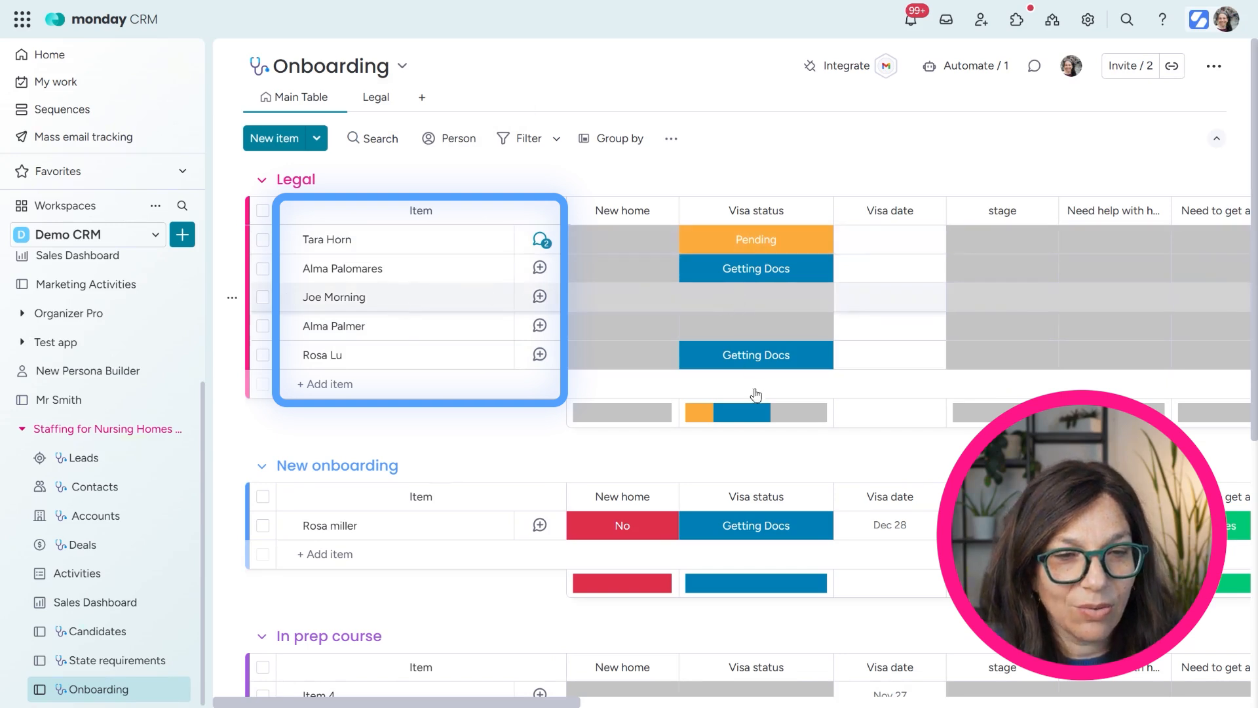
Change the New onboarding candidate's Visa status to Approved, then look over the remaining groups
{"action": "left_click", "coordinate": [747, 526]}
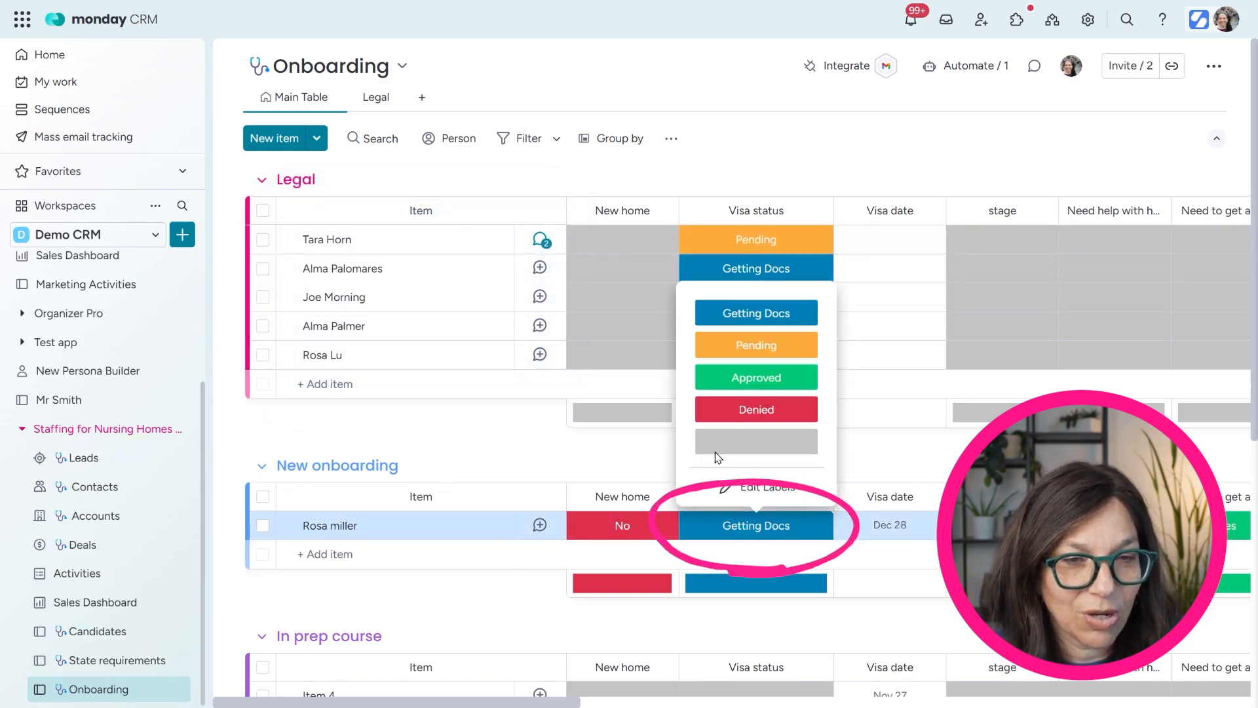
{"action": "left_click", "coordinate": [756, 377]}
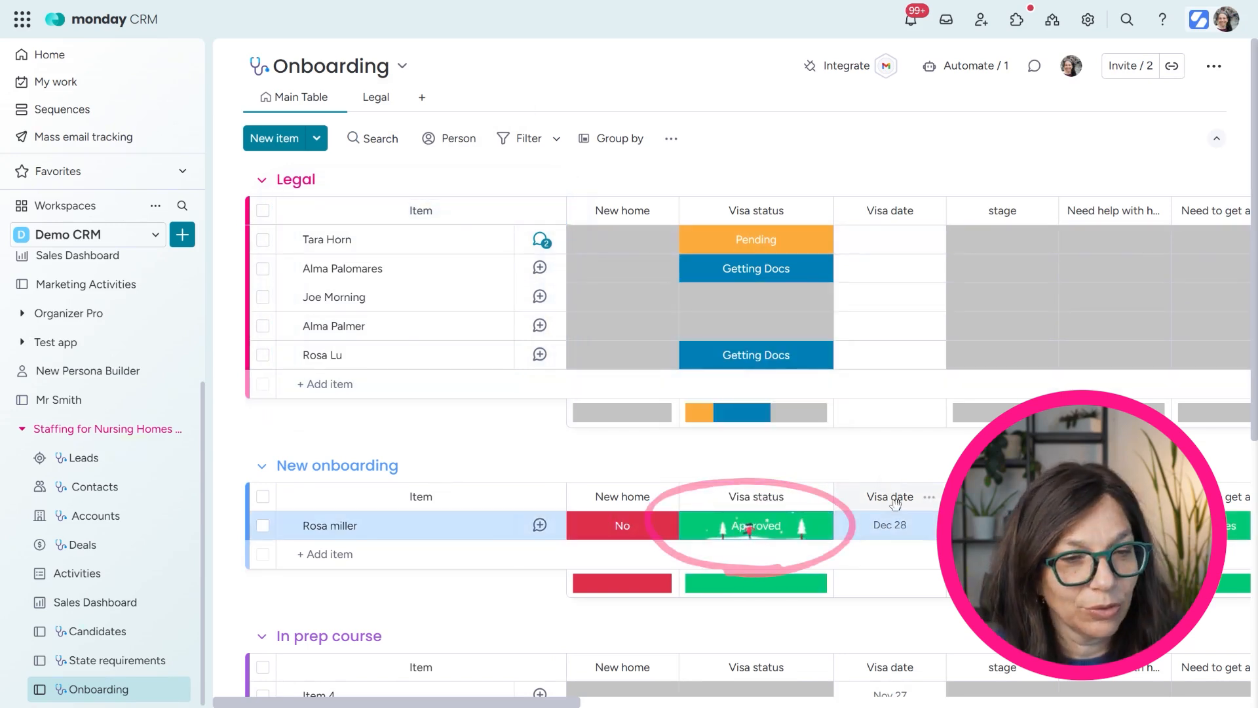
{"action": "scroll", "coordinate": [556, 397], "scroll_direction": "down", "scroll_amount": 6}
{"action": "scroll", "coordinate": [556, 396], "scroll_direction": "up", "scroll_amount": 6}
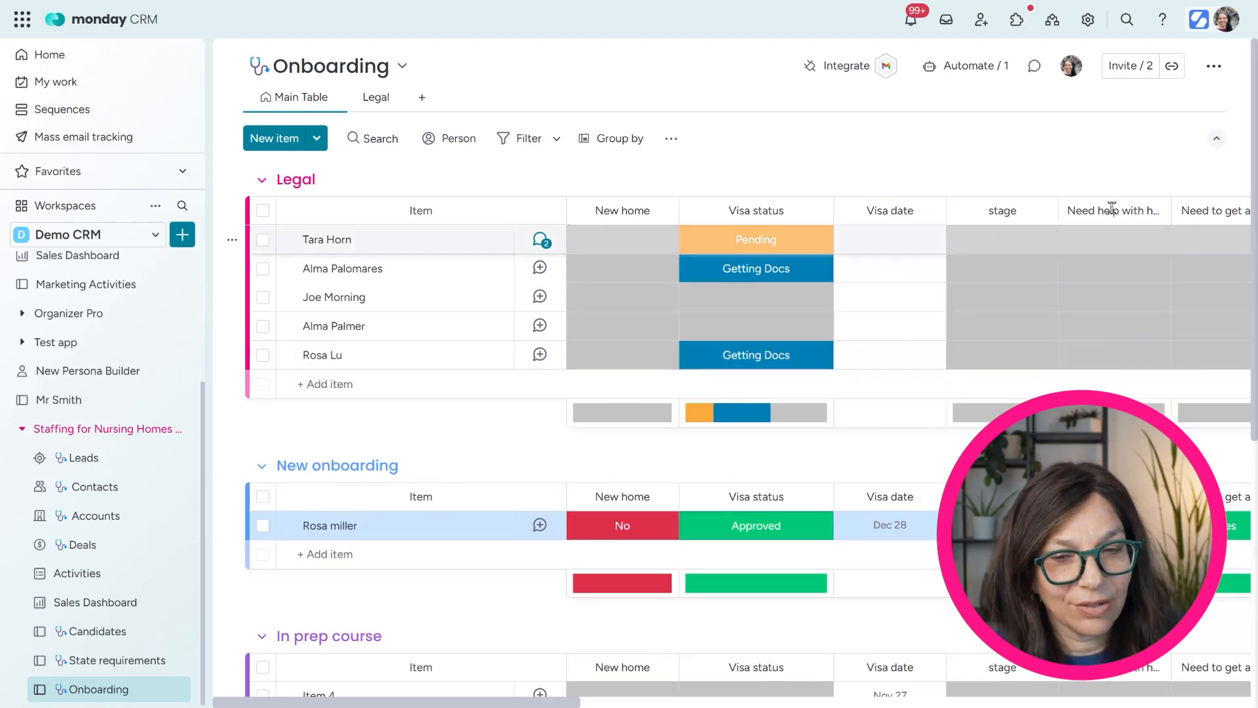
{"action": "scroll", "coordinate": [1036, 448], "scroll_direction": "down", "scroll_amount": 5}
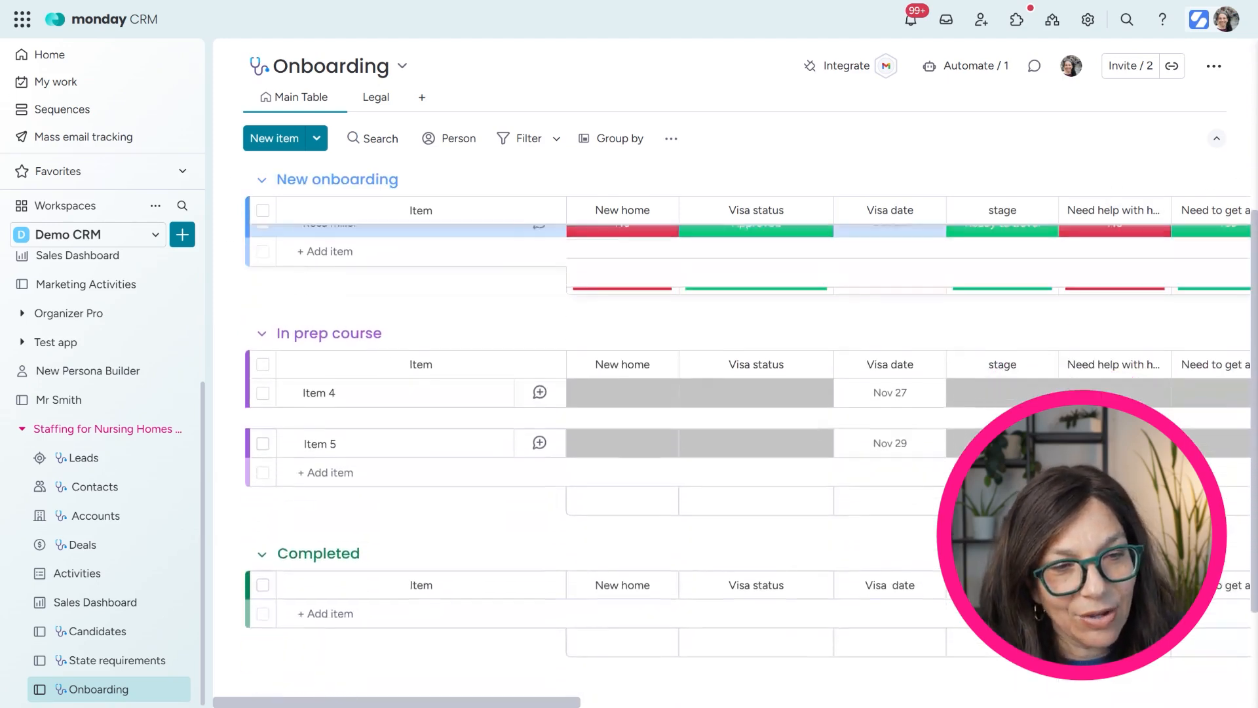
{"action": "left_click_drag", "start_coordinate": [1036, 447], "coordinate": [73, 403]}
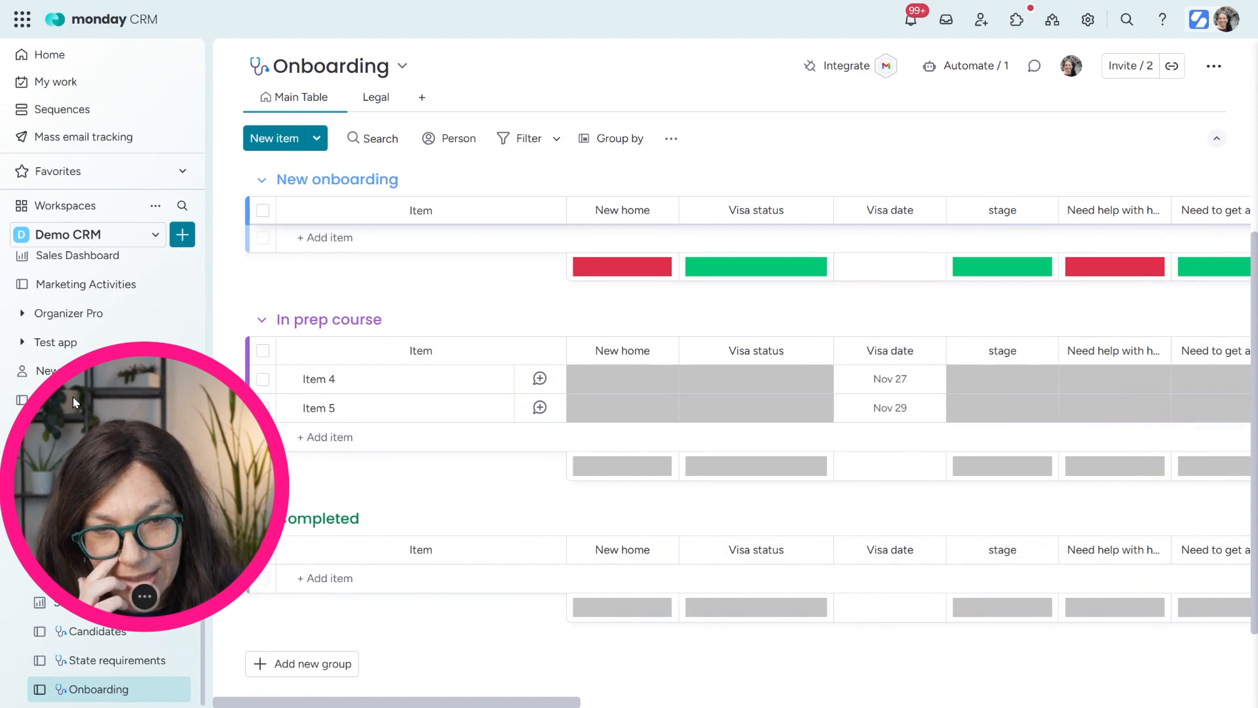
{"action": "left_click_drag", "start_coordinate": [438, 702], "coordinate": [587, 699]}
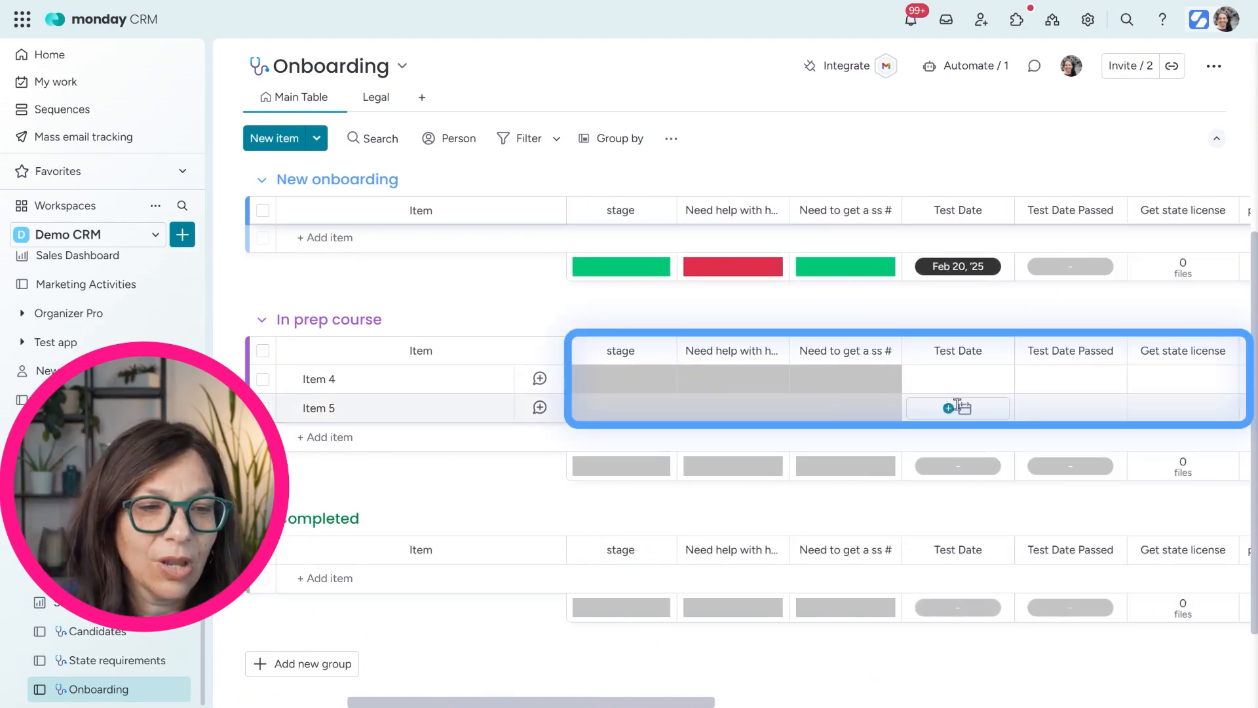
{"action": "left_click_drag", "start_coordinate": [679, 705], "coordinate": [541, 696]}
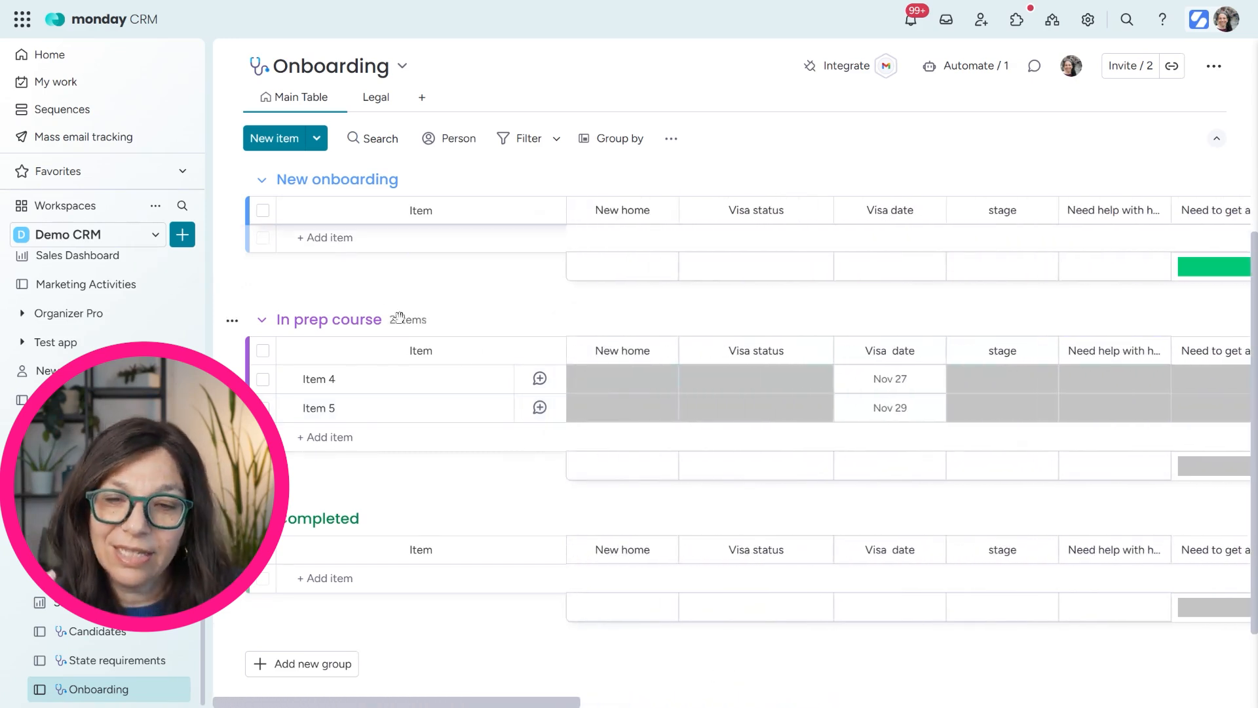